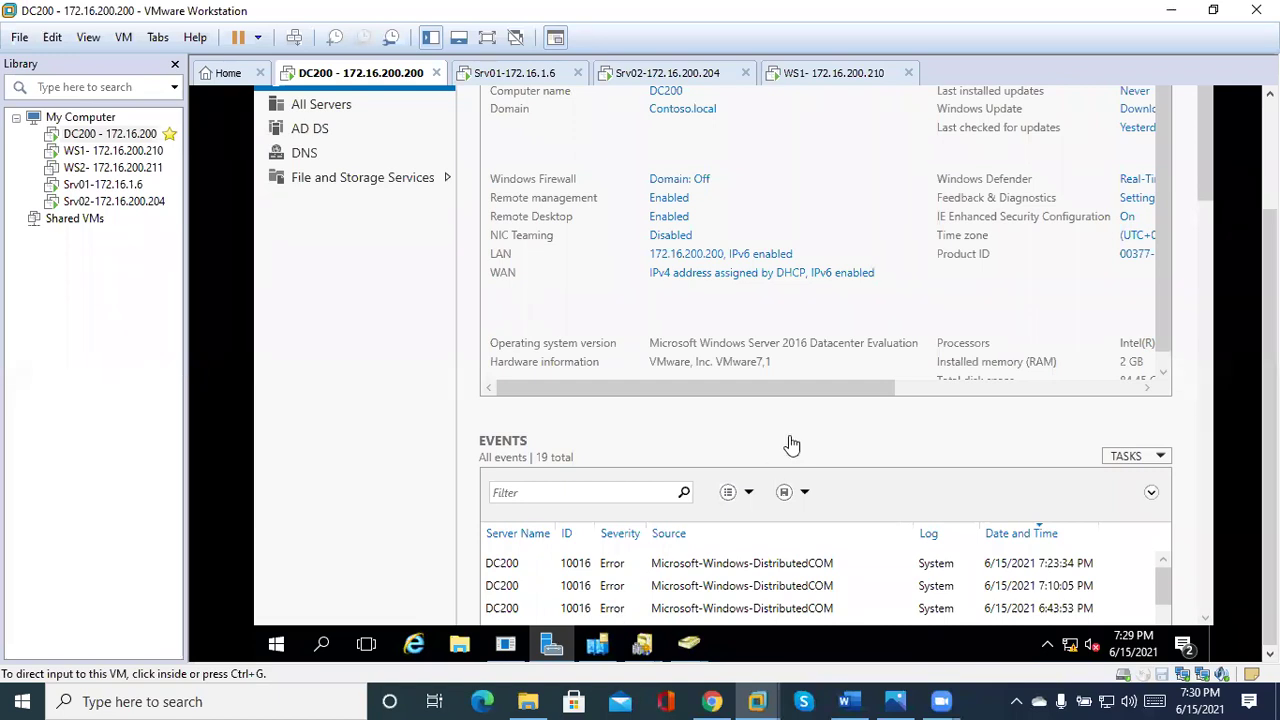
Launch Active Directory Domains and Trusts and open the root node's Properties for UPN suffixes.
{"action": "scroll", "coordinate": [1270, 400], "scroll_direction": "up", "scroll_amount": 3}
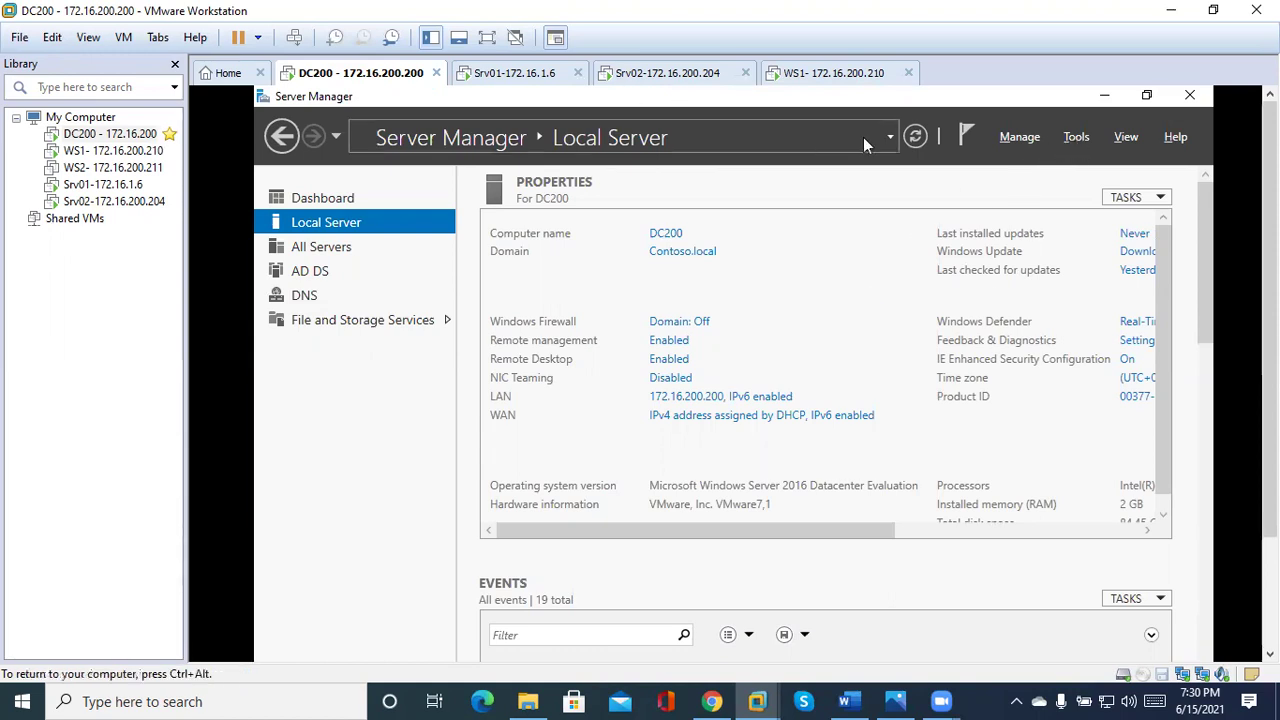
{"action": "left_click", "coordinate": [1077, 138]}
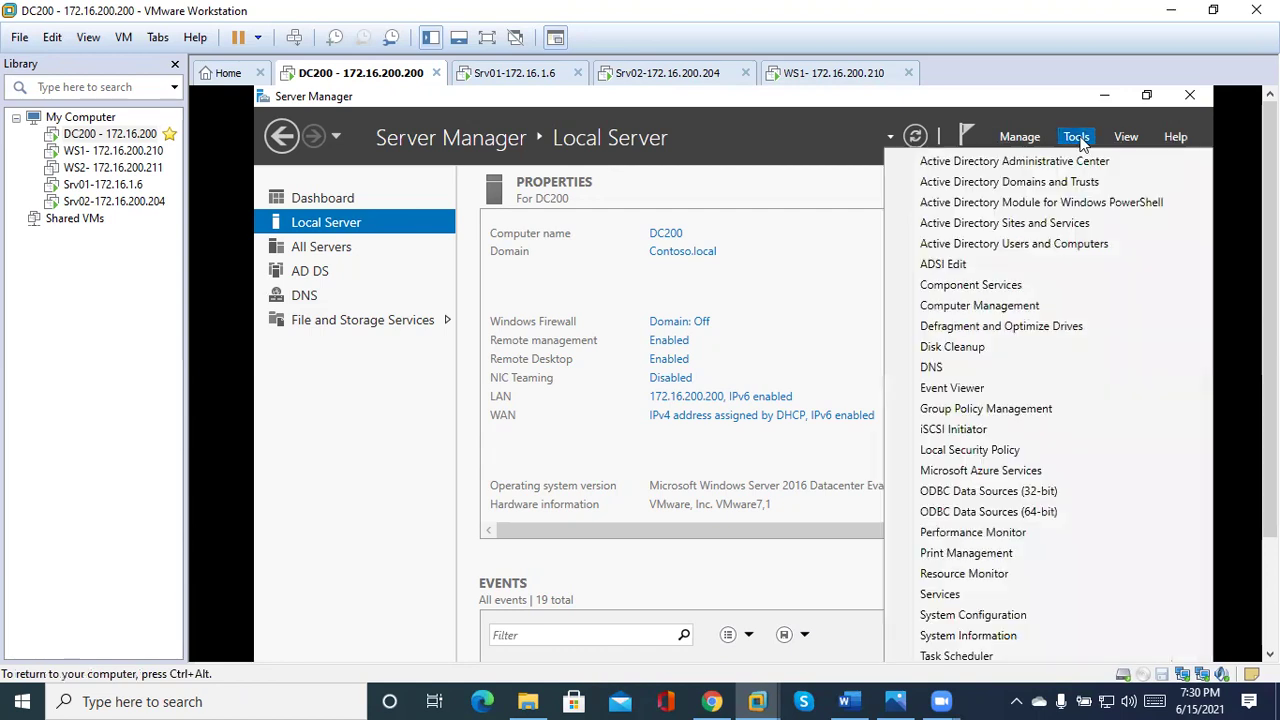
{"action": "left_click", "coordinate": [1003, 190]}
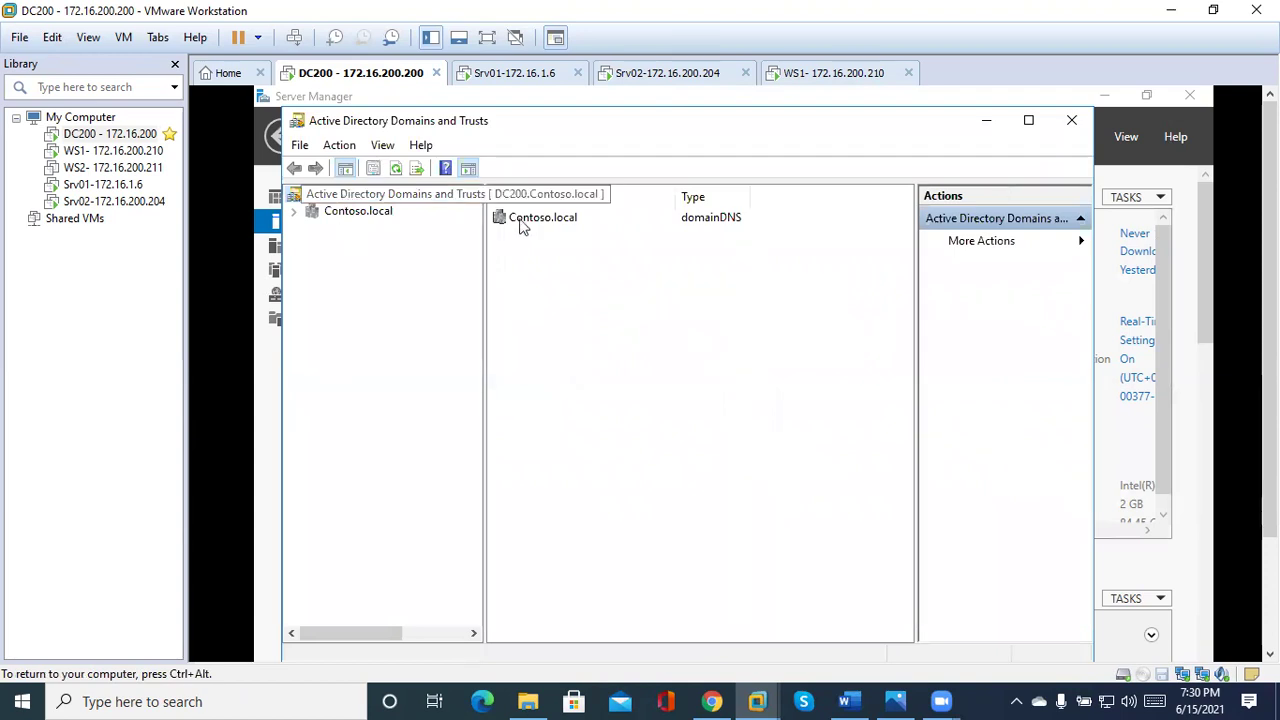
{"action": "left_click_drag", "start_coordinate": [485, 253], "coordinate": [610, 268]}
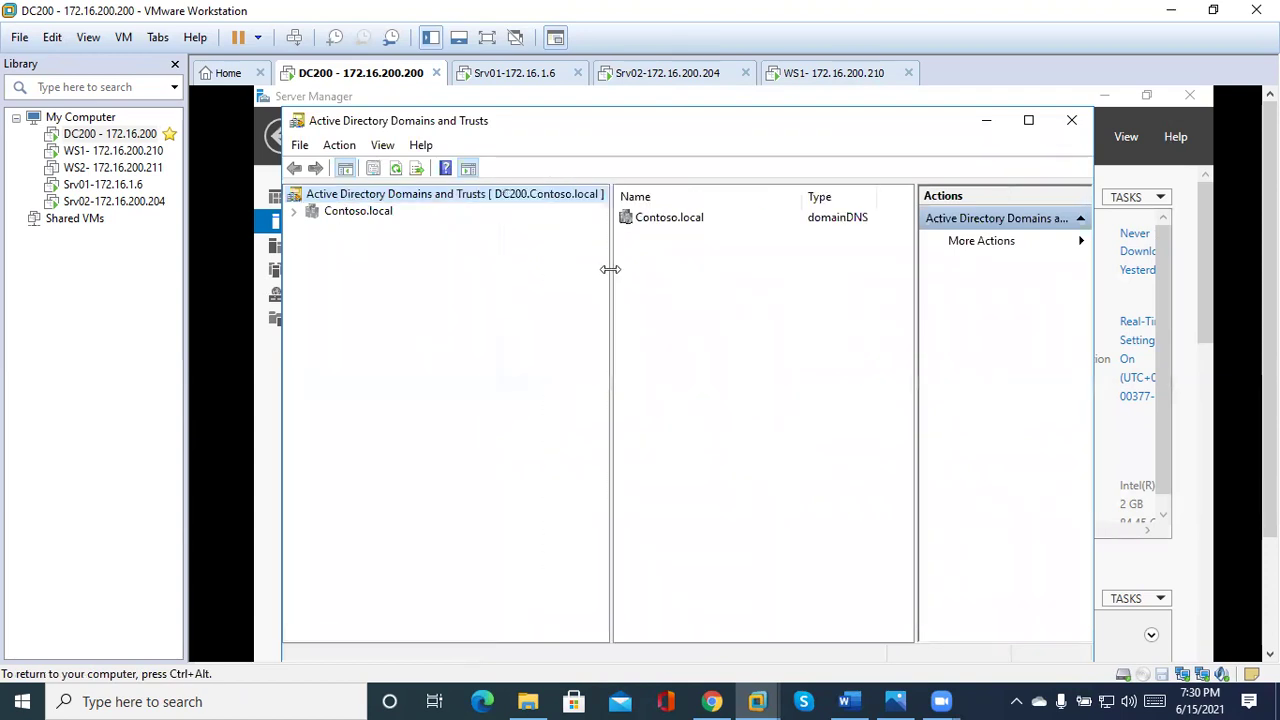
{"action": "right_click", "coordinate": [475, 198]}
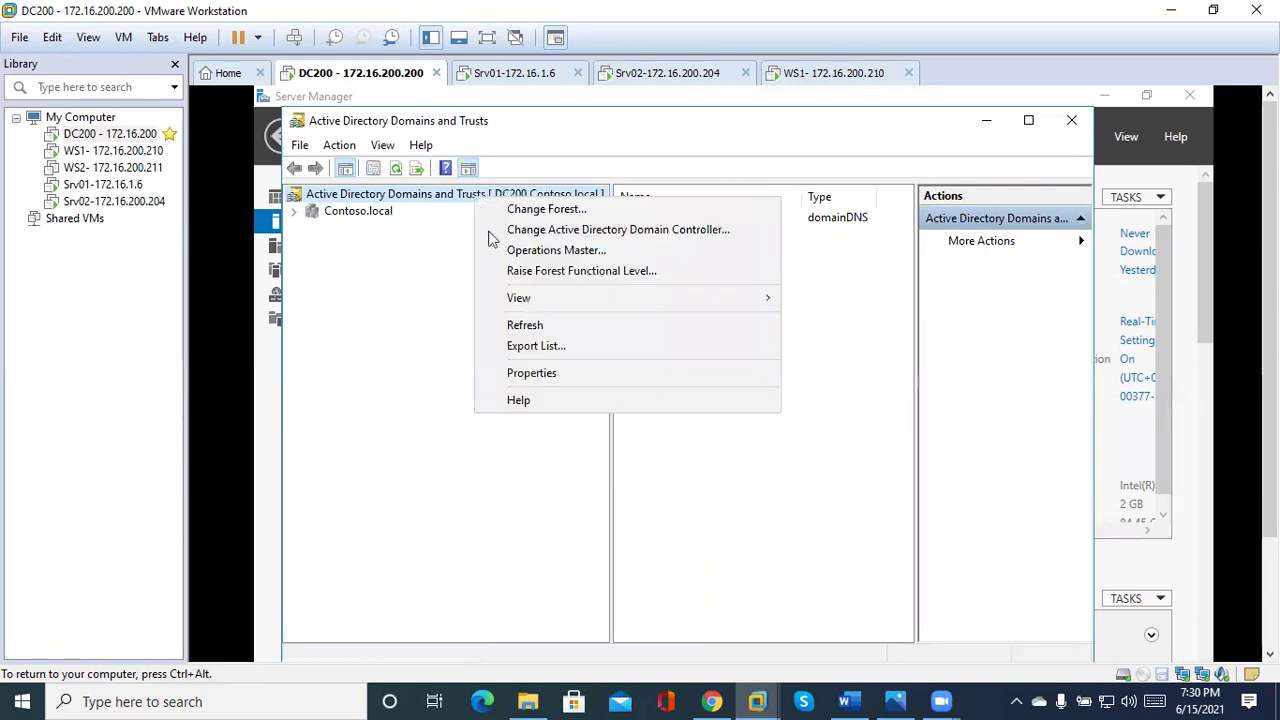
{"action": "left_click", "coordinate": [537, 376]}
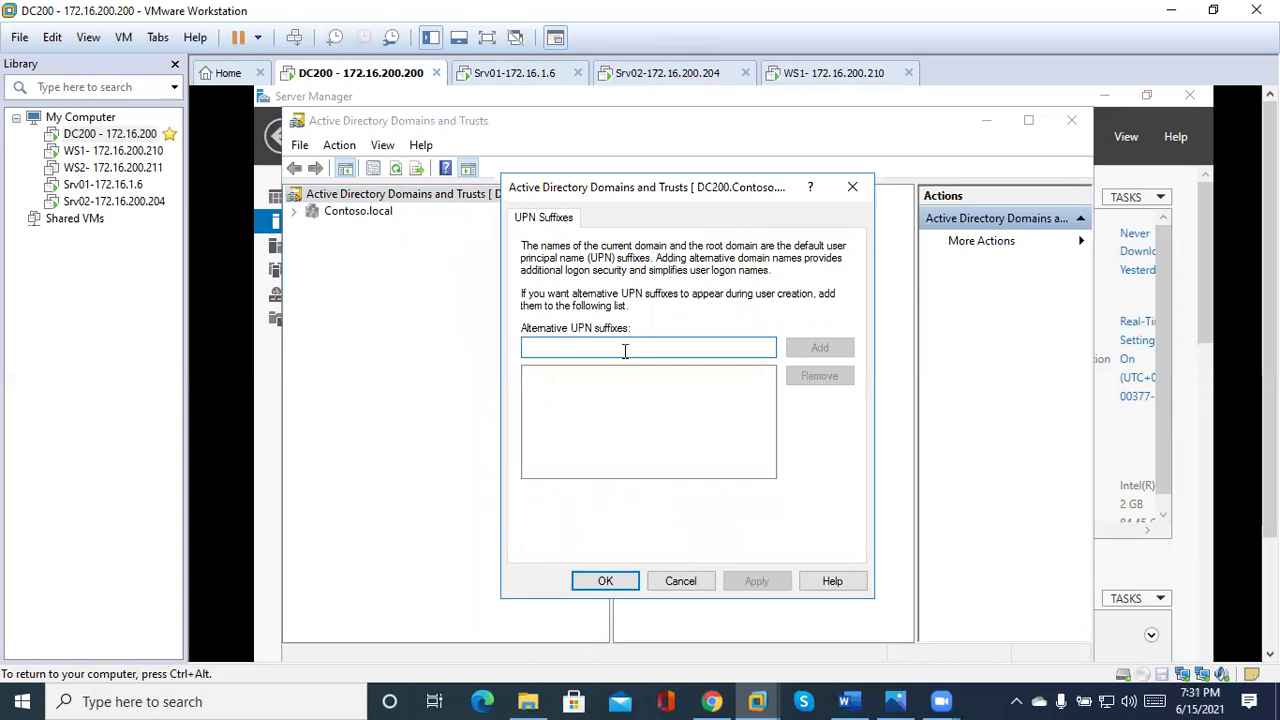
Add Contoso.net, Contoso.org and Contoso.com as alternative UPN suffixes, then apply and confirm.
{"action": "type", "text": "C"}
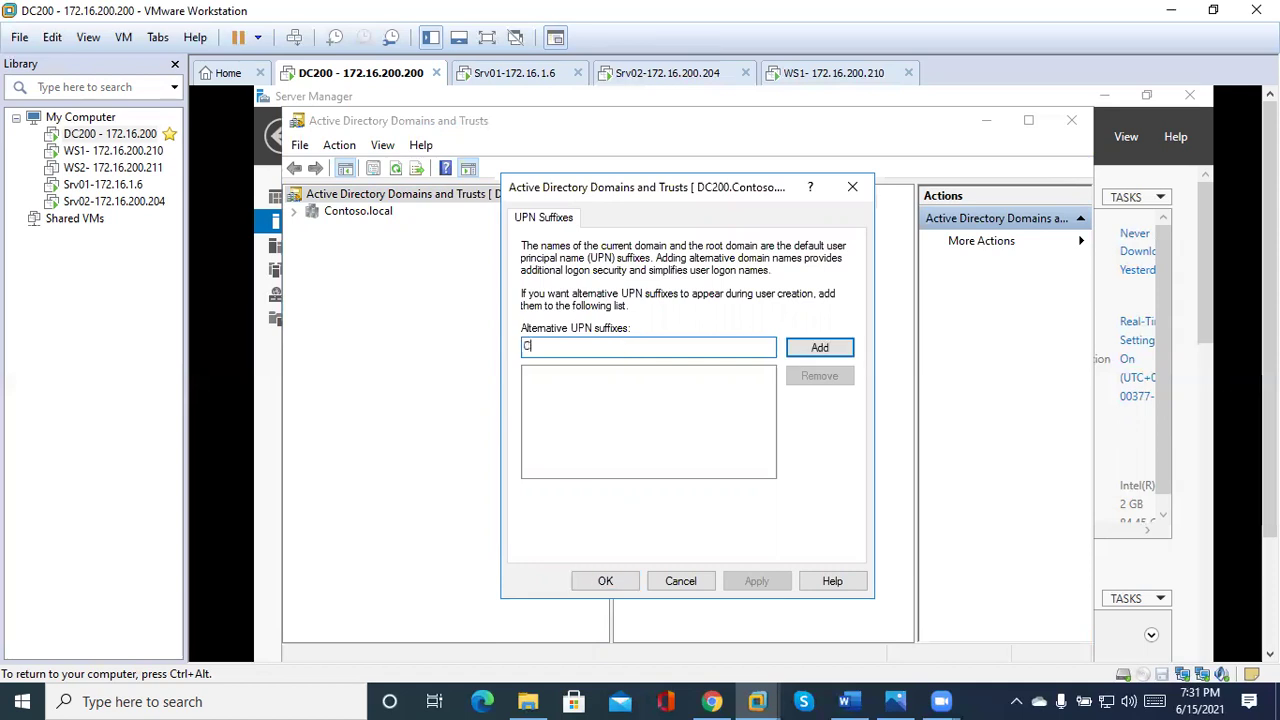
{"action": "type", "text": "ontoso.net"}
{"action": "left_click", "coordinate": [819, 349]}
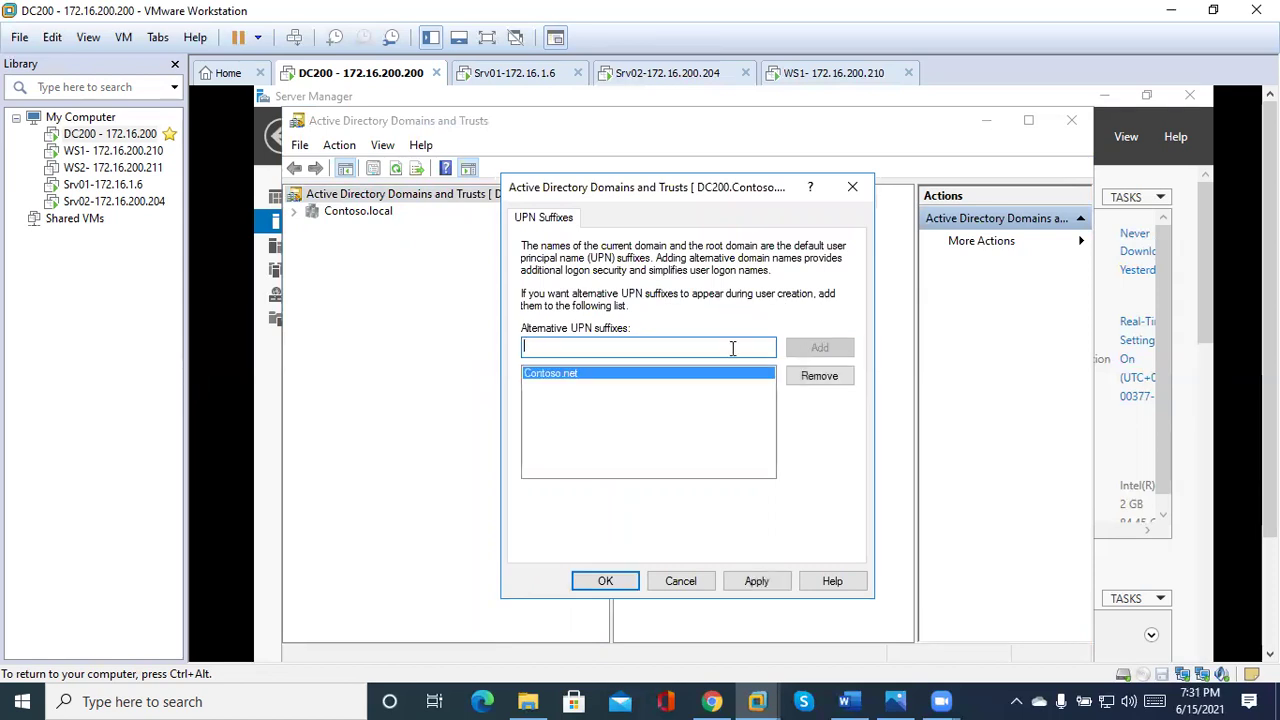
{"action": "type", "text": "Contoso"}
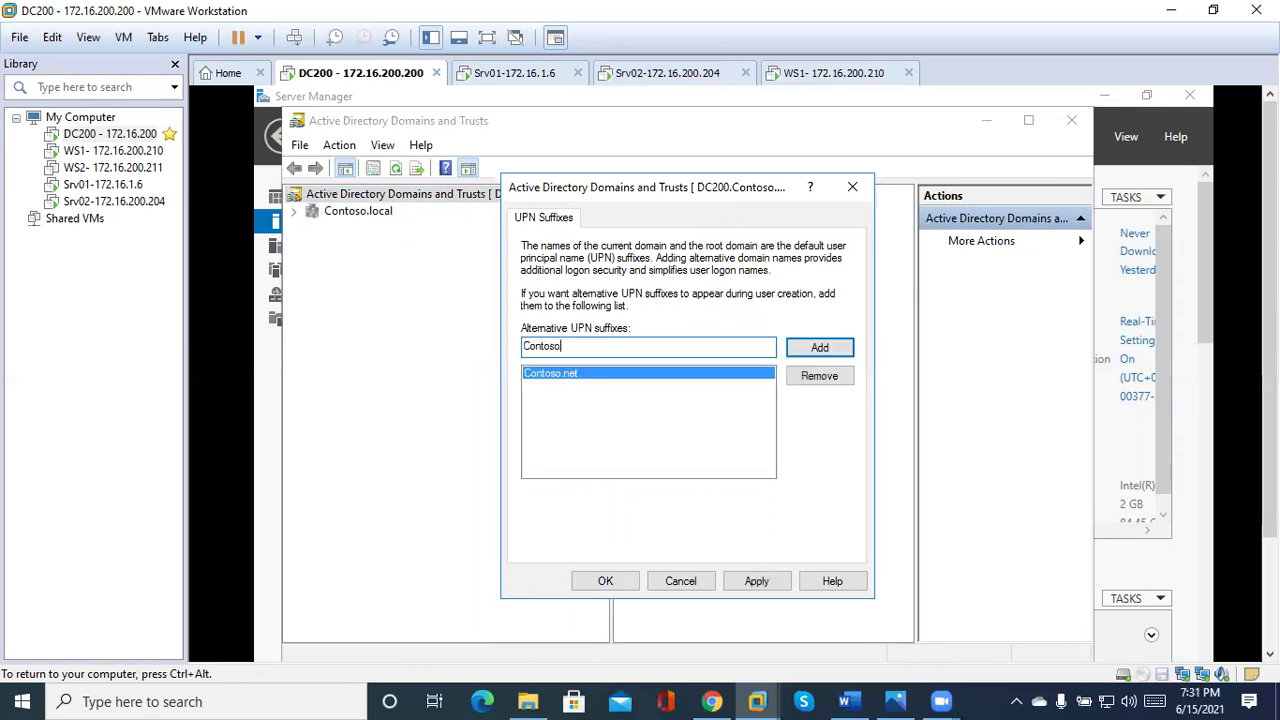
{"action": "type", "text": ".org"}
{"action": "left_click", "coordinate": [821, 350]}
{"action": "type", "text": "Contoso"}
{"action": "type", "text": " com"}
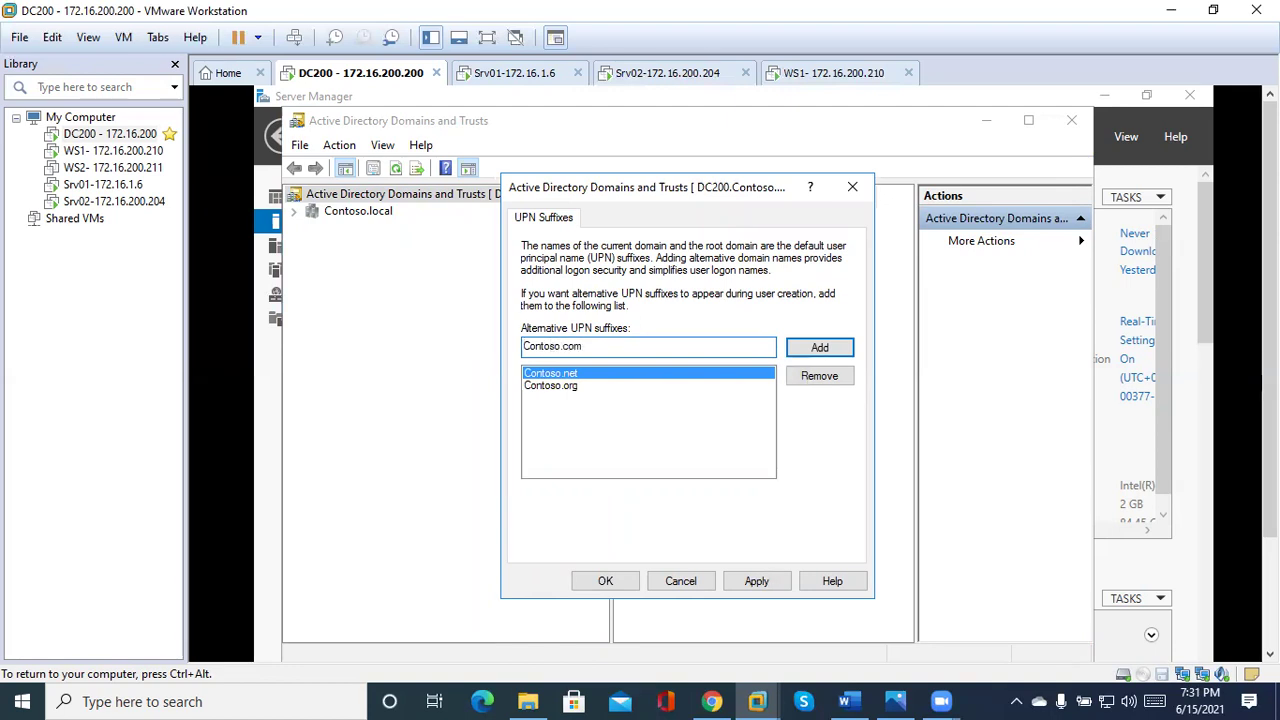
{"action": "left_click", "coordinate": [822, 349]}
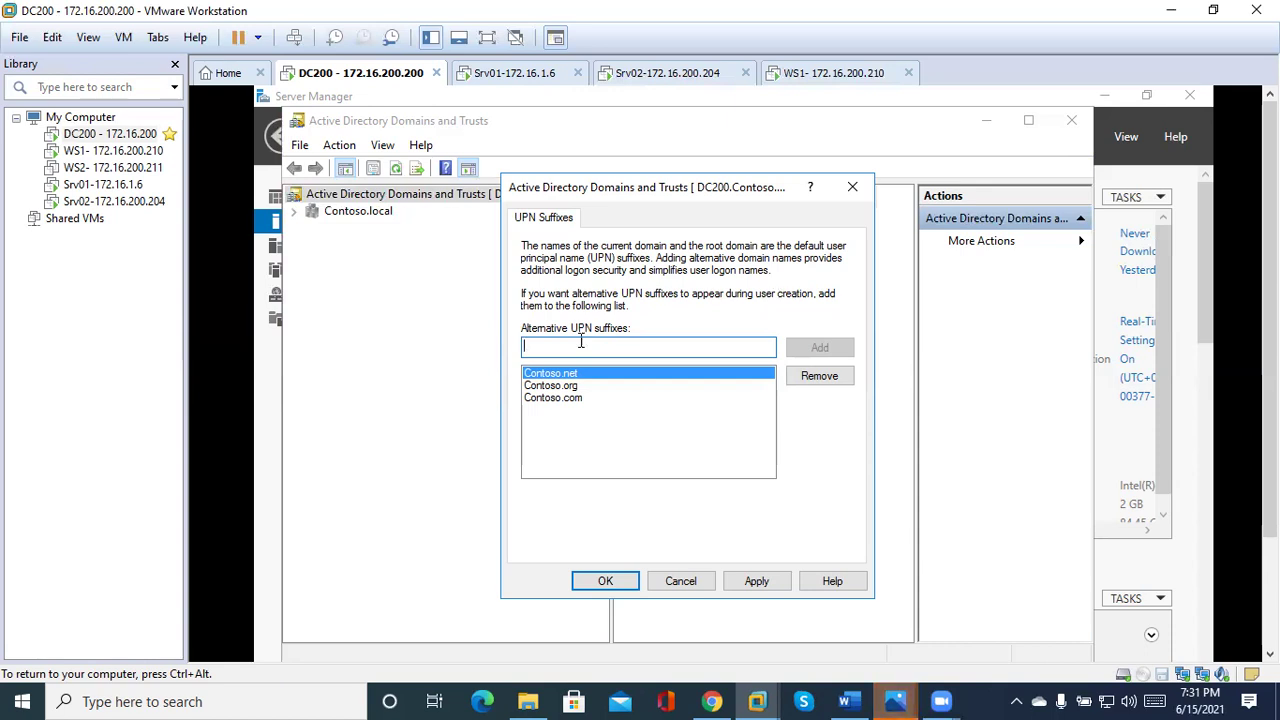
{"action": "left_click", "coordinate": [757, 581]}
{"action": "left_click", "coordinate": [600, 581]}
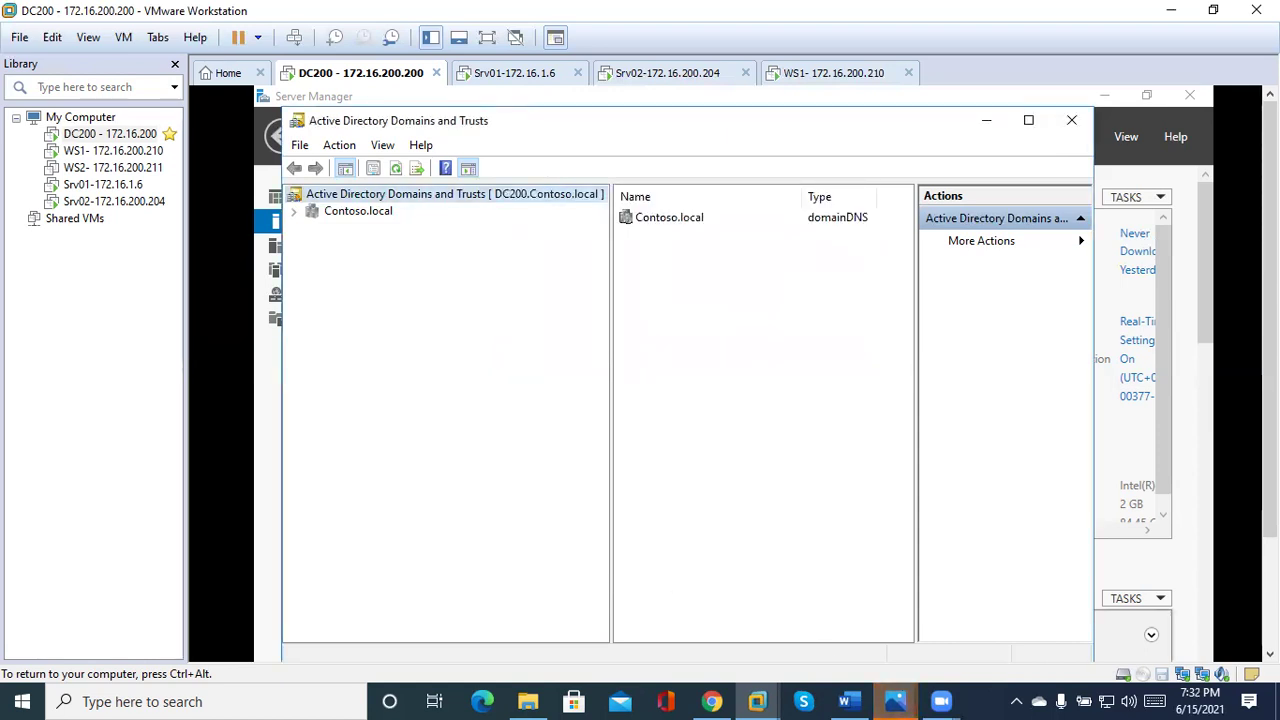
Close Domains and Trusts and the host's two Photos windows, then return to the VM.
{"action": "key", "text": "alt+F4"}
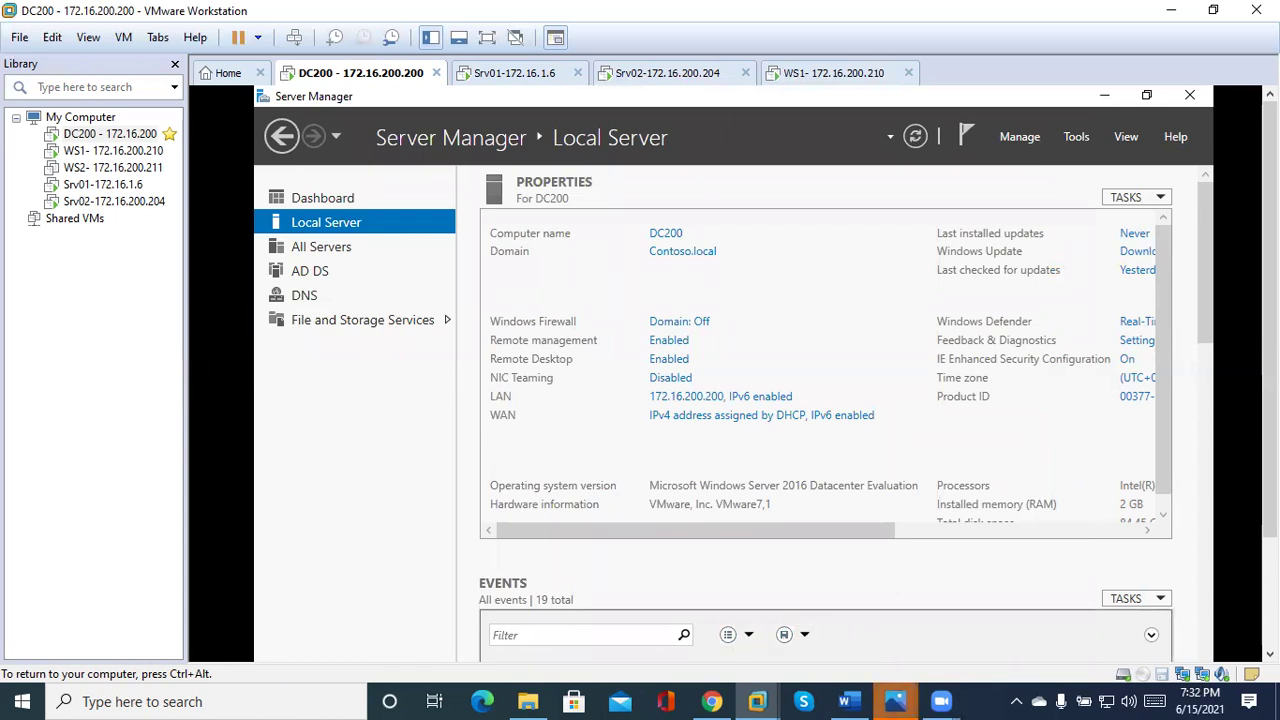
{"action": "left_click", "coordinate": [894, 700]}
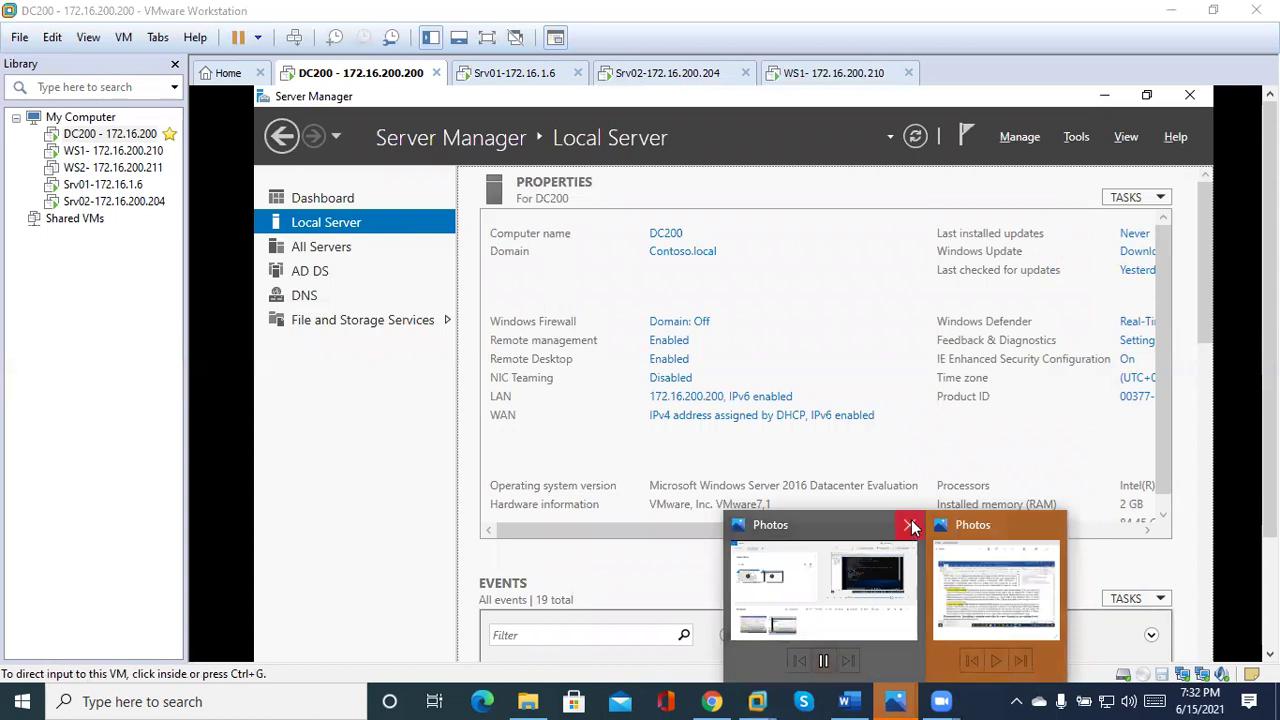
{"action": "left_click", "coordinate": [912, 527]}
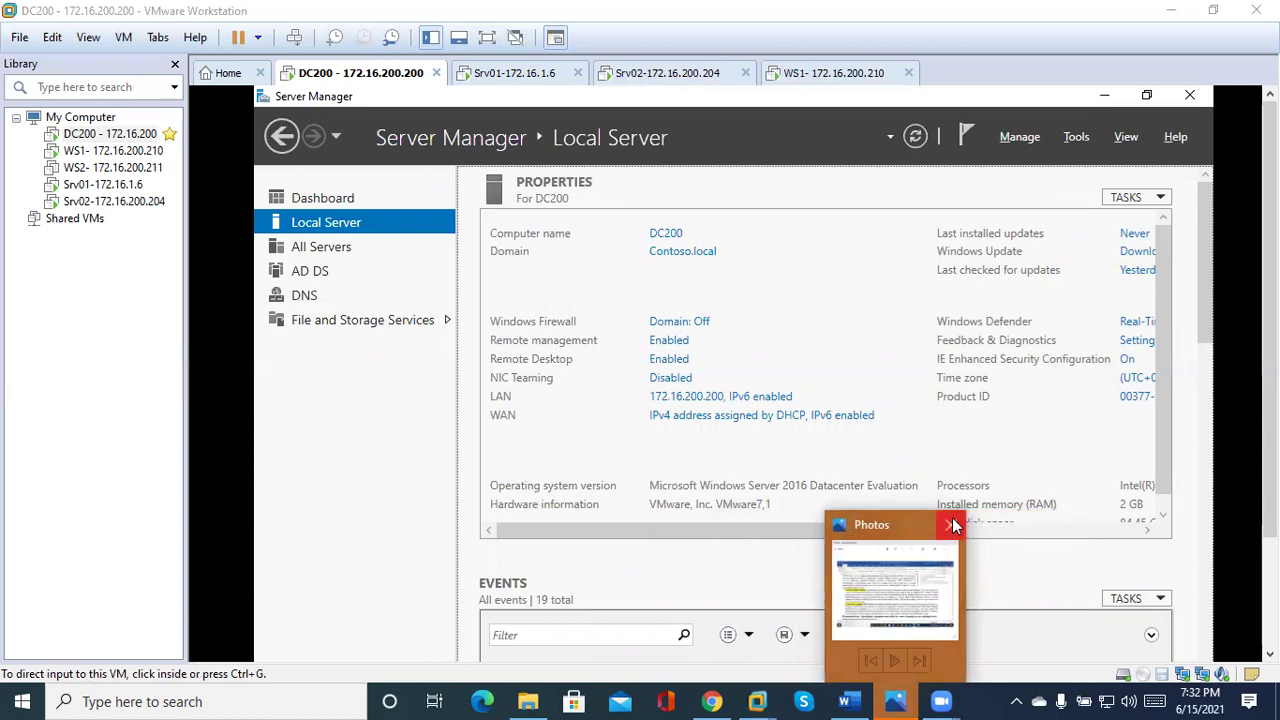
{"action": "left_click", "coordinate": [951, 525]}
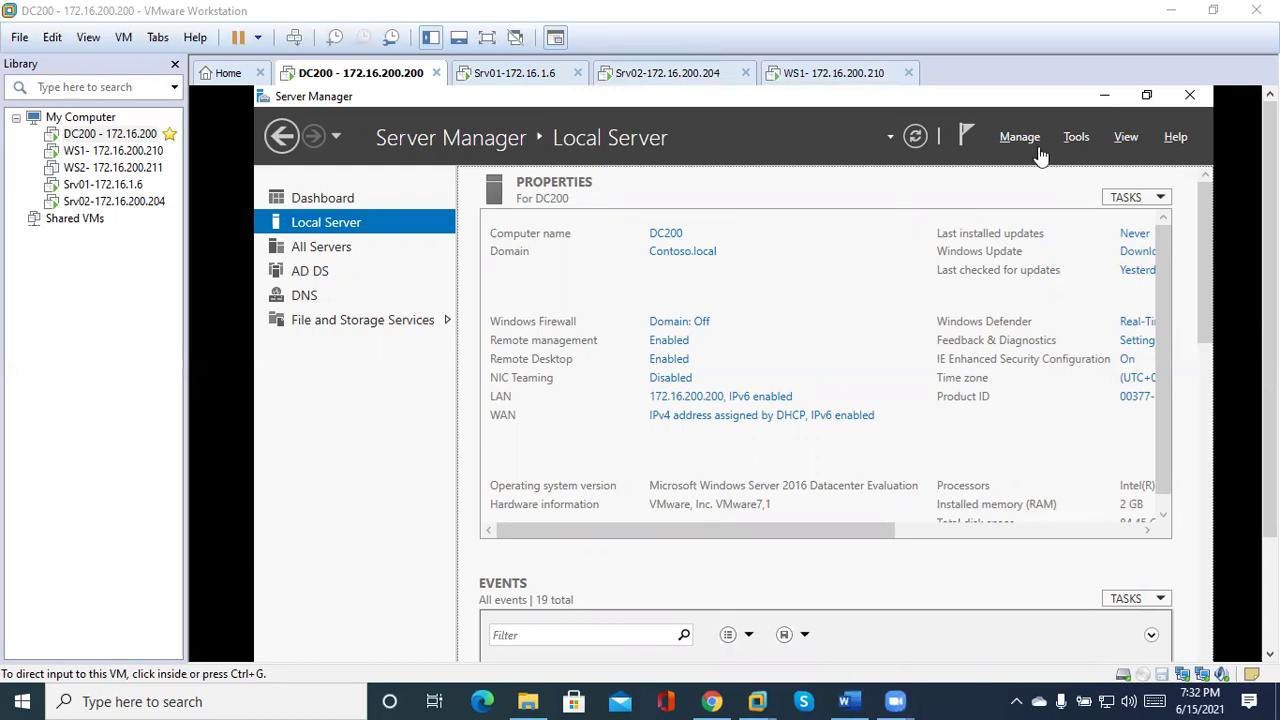
{"action": "left_click", "coordinate": [1077, 143]}
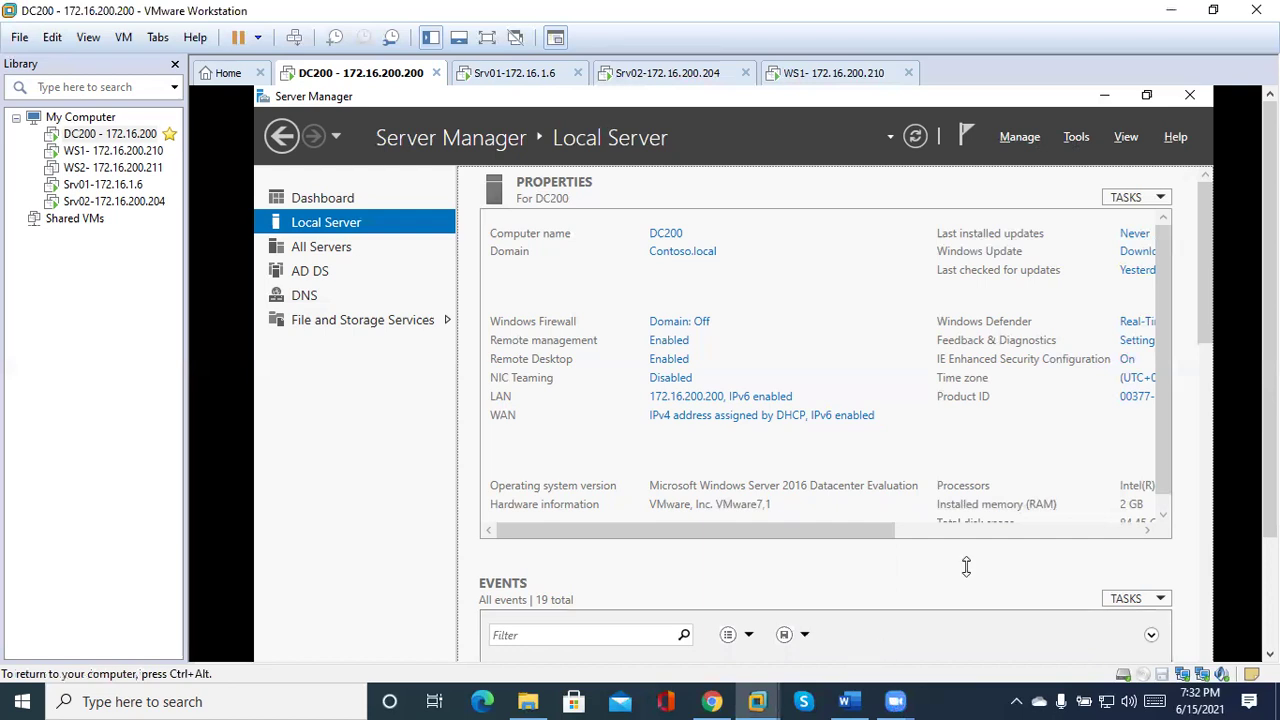
Open Active Directory Users and Computers and browse Contoso.local to the helpdesk OU.
{"action": "left_click", "coordinate": [1077, 139]}
{"action": "left_click", "coordinate": [982, 250]}
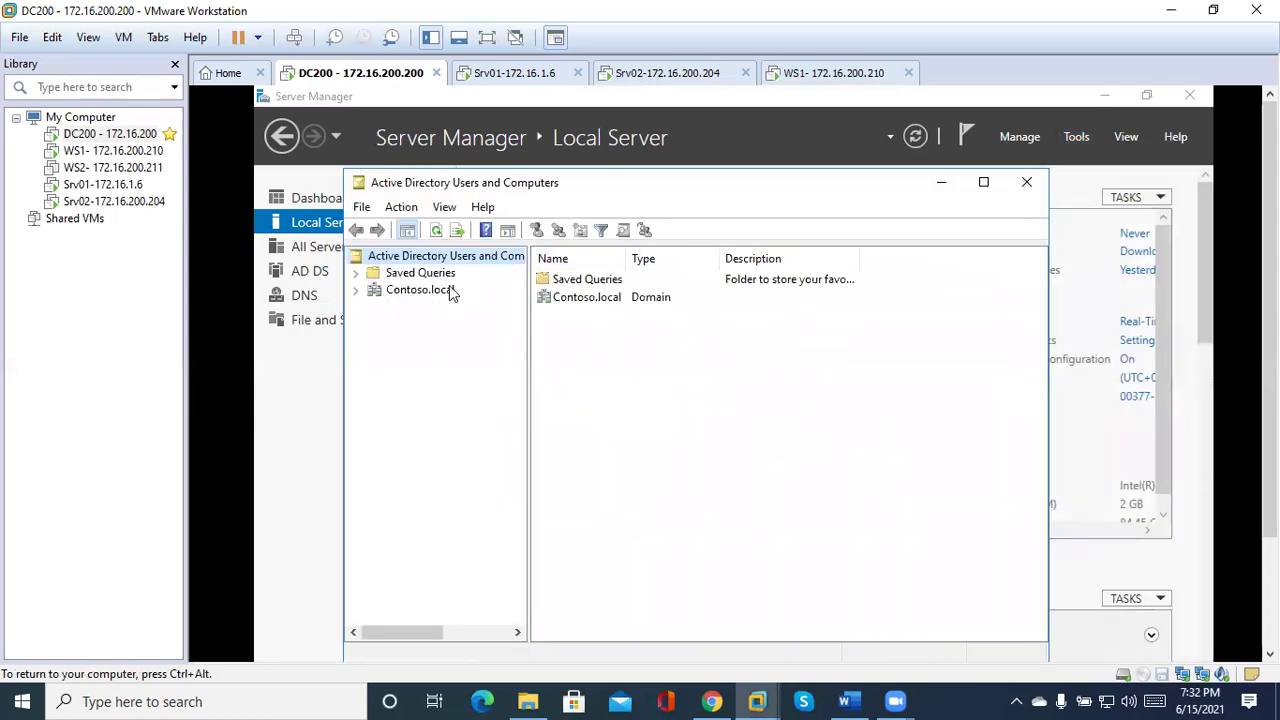
{"action": "left_click", "coordinate": [355, 292]}
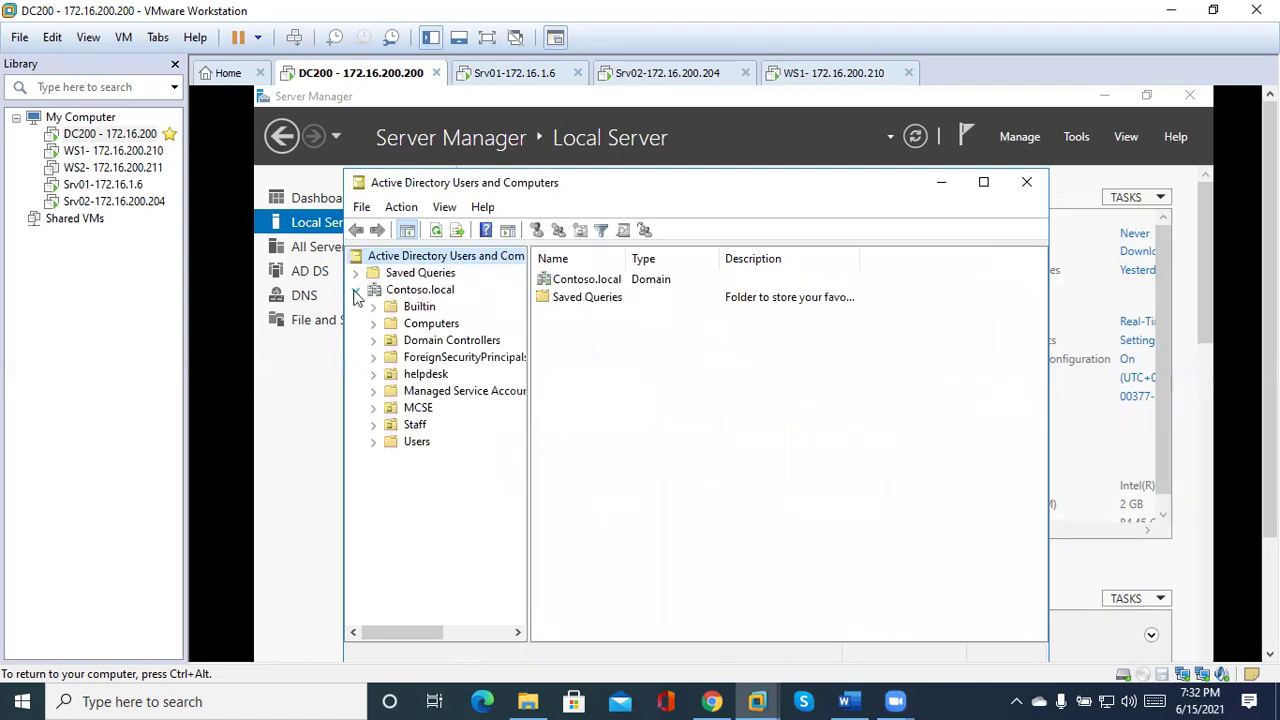
{"action": "left_click", "coordinate": [412, 425]}
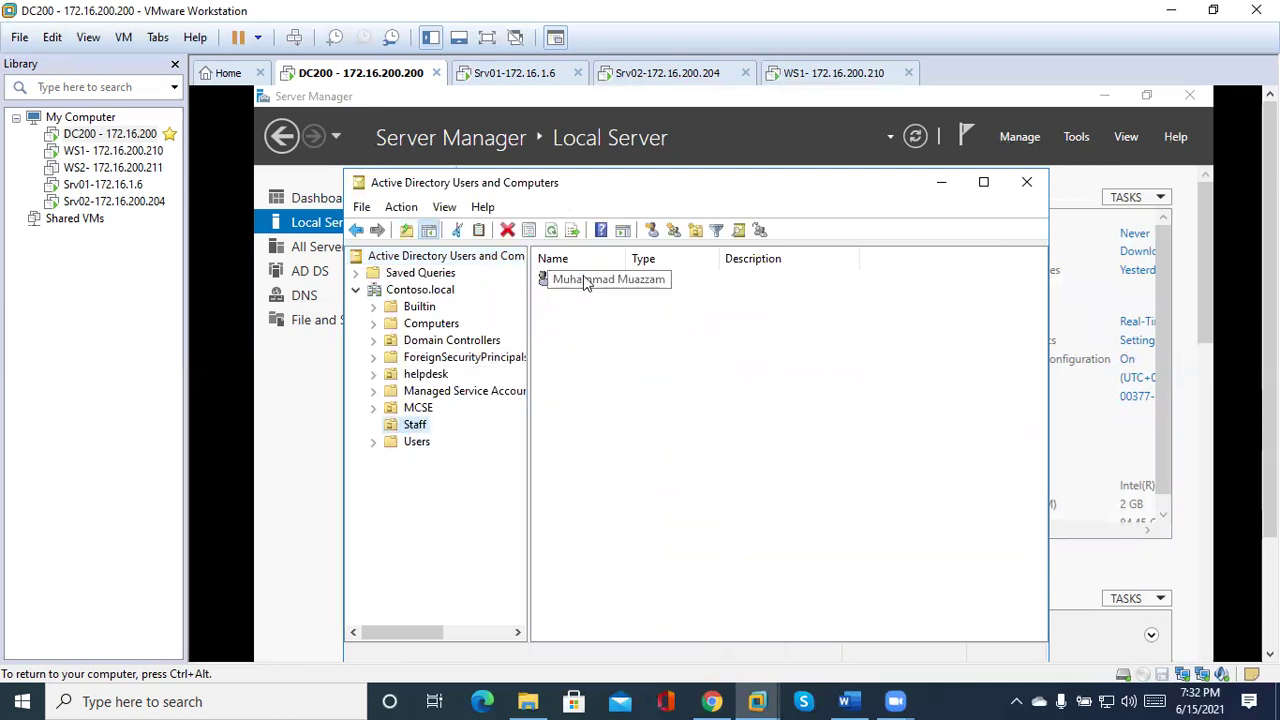
{"action": "left_click", "coordinate": [424, 375]}
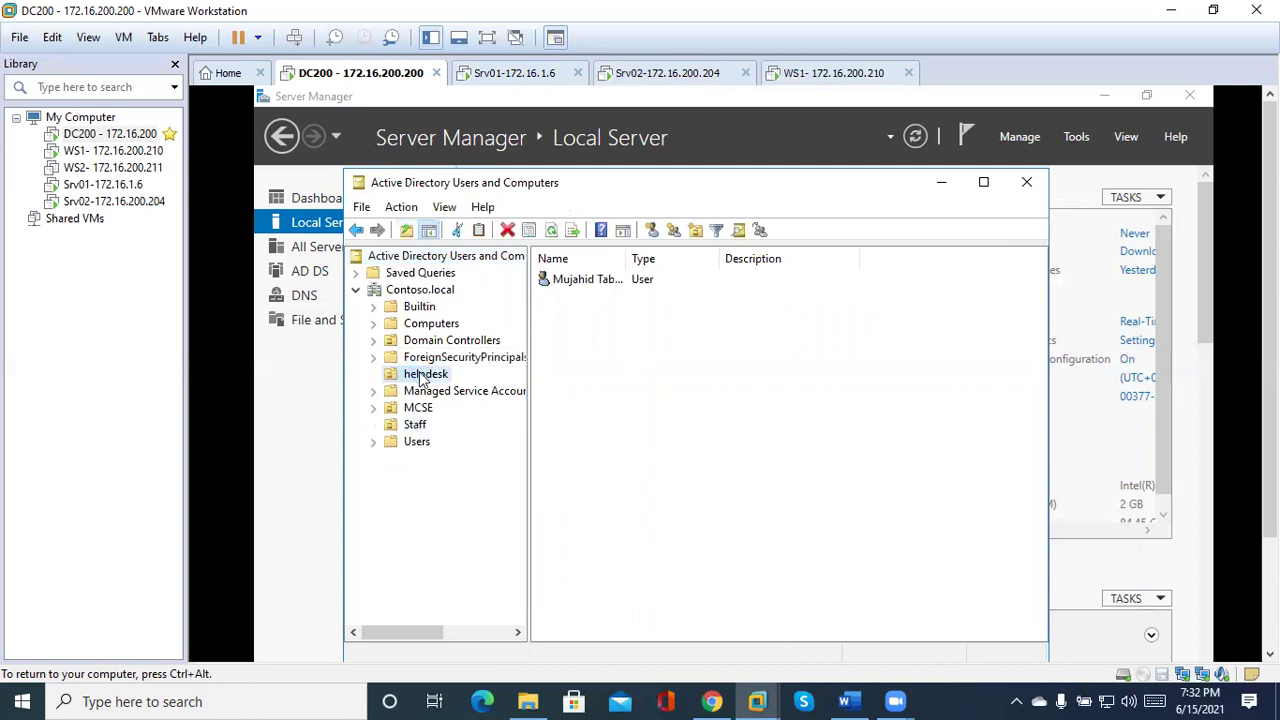
{"action": "double_click", "coordinate": [590, 282]}
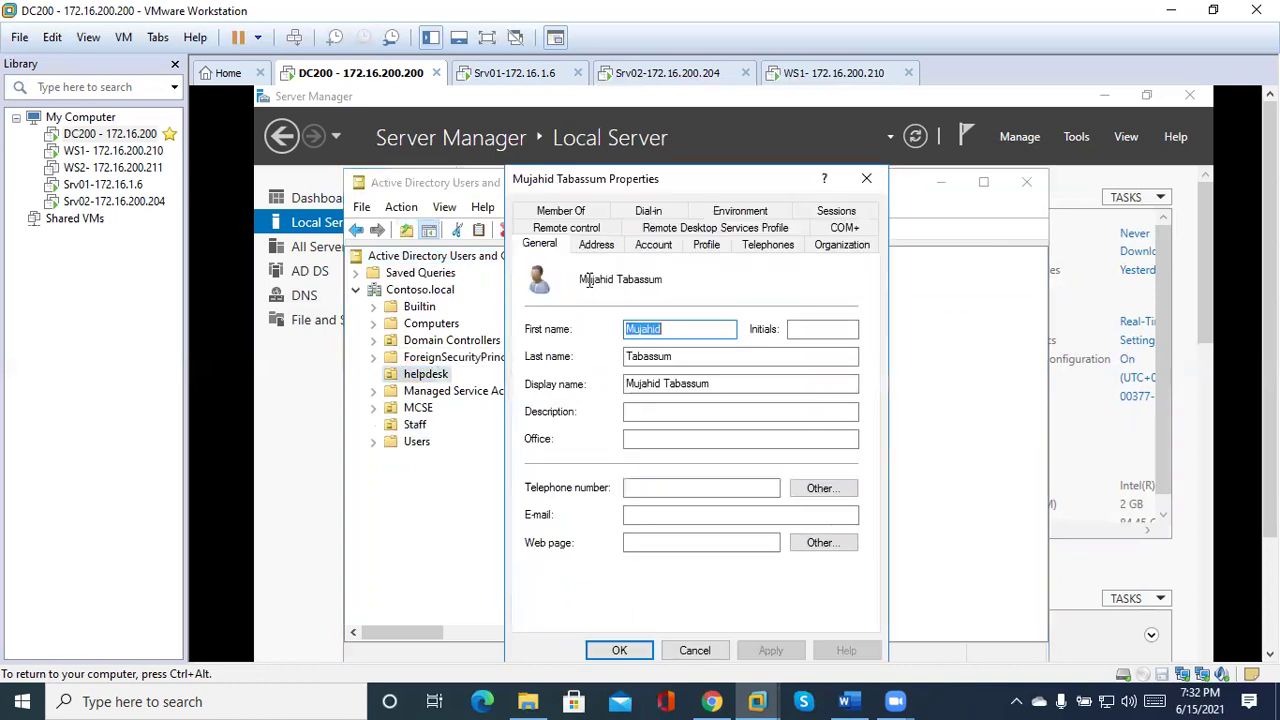
{"action": "left_click", "coordinate": [655, 250]}
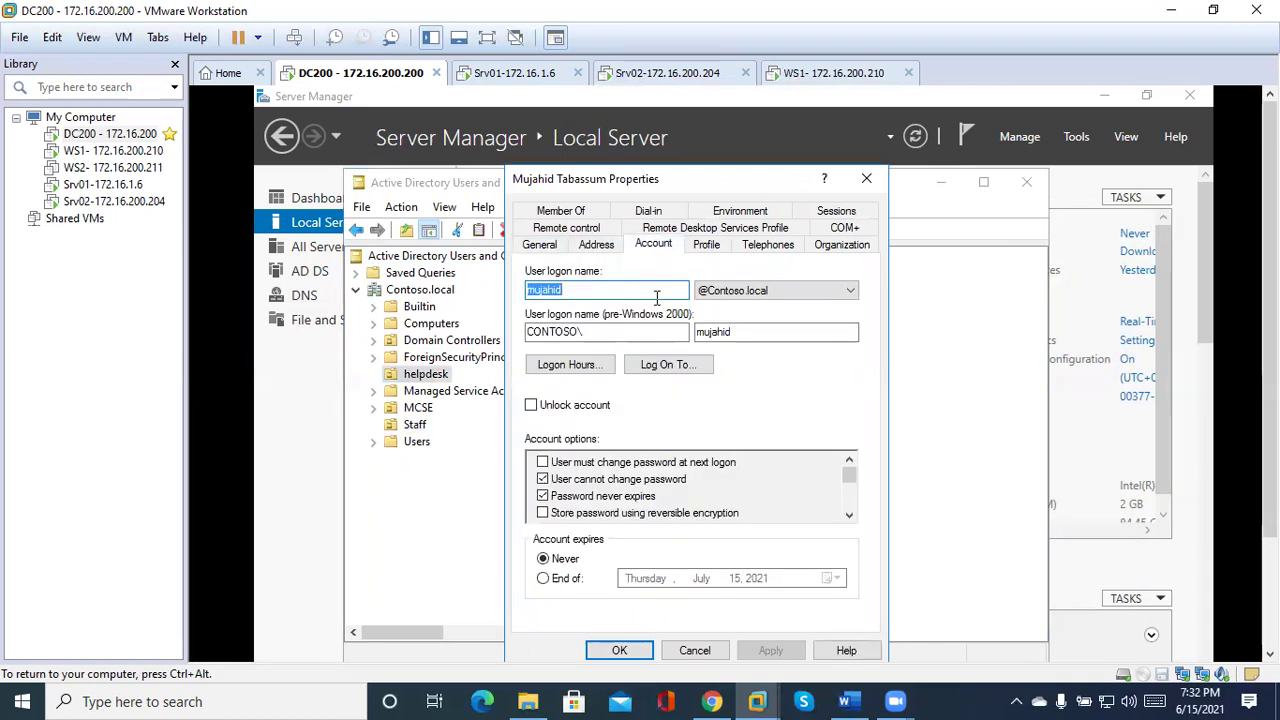
{"action": "left_click", "coordinate": [654, 288]}
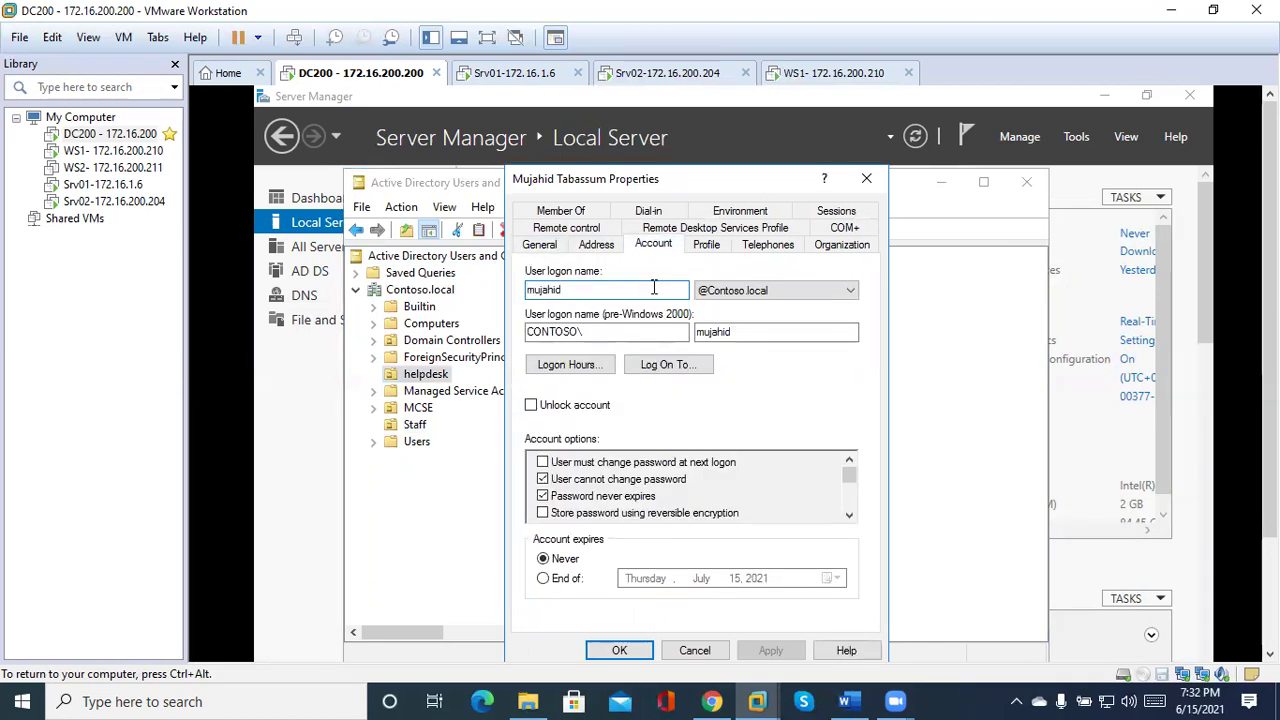
{"action": "left_click", "coordinate": [843, 295]}
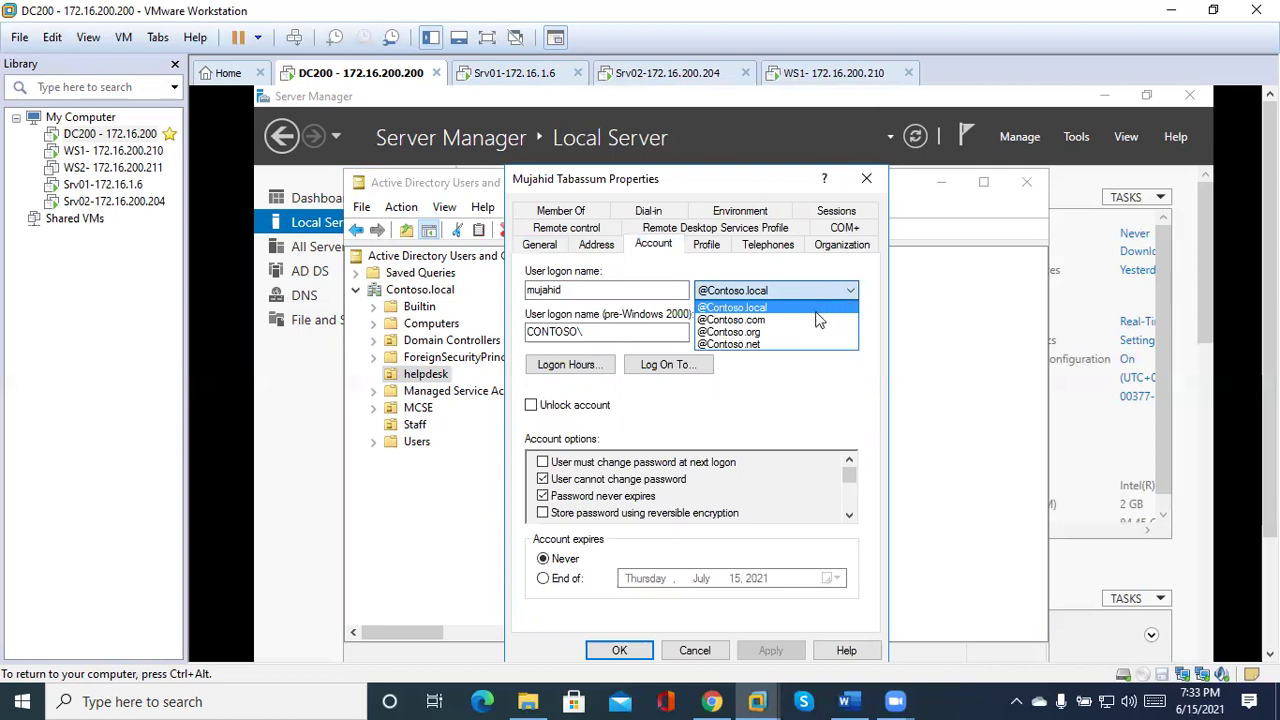
{"action": "left_click", "coordinate": [802, 322]}
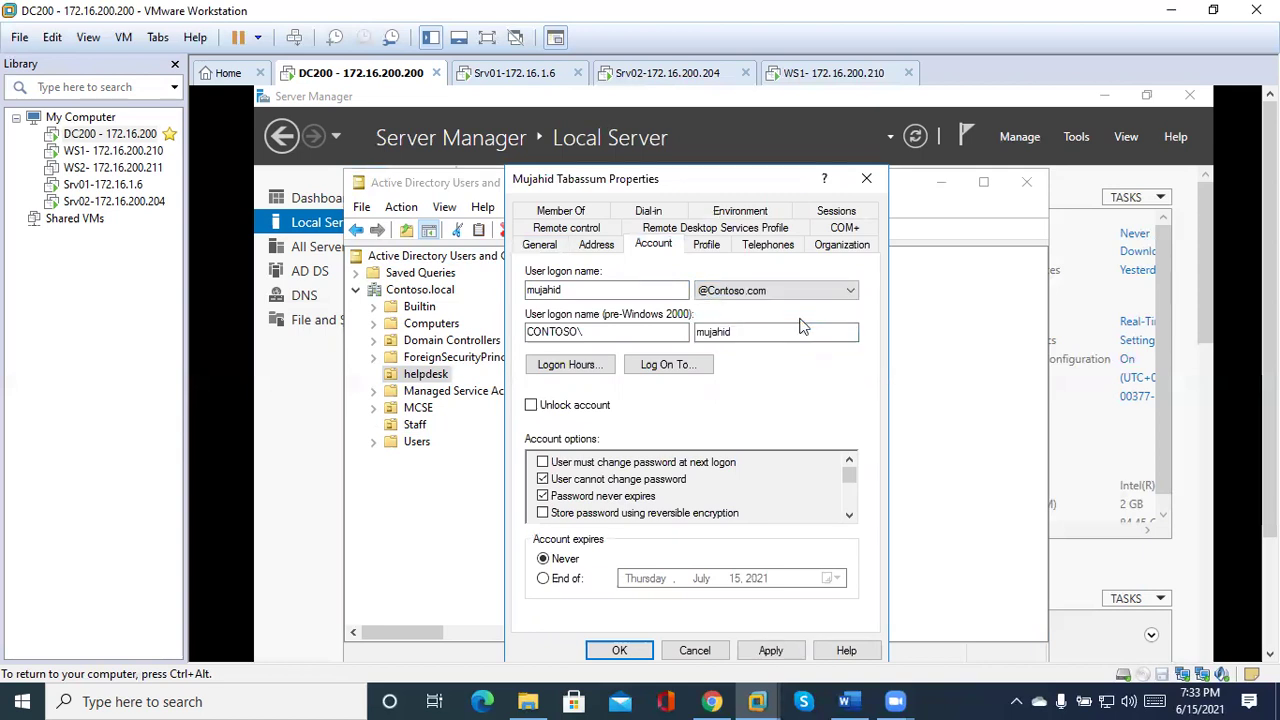
{"action": "left_click", "coordinate": [762, 651]}
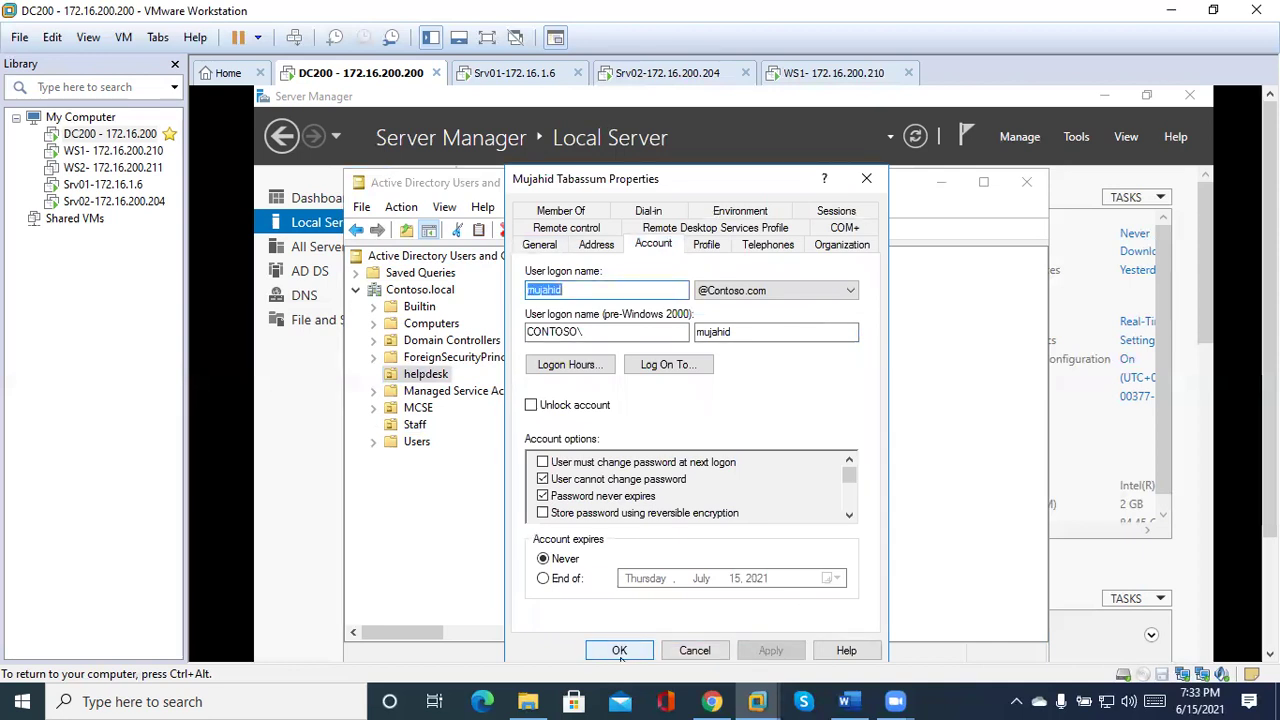
{"action": "left_click", "coordinate": [620, 651]}
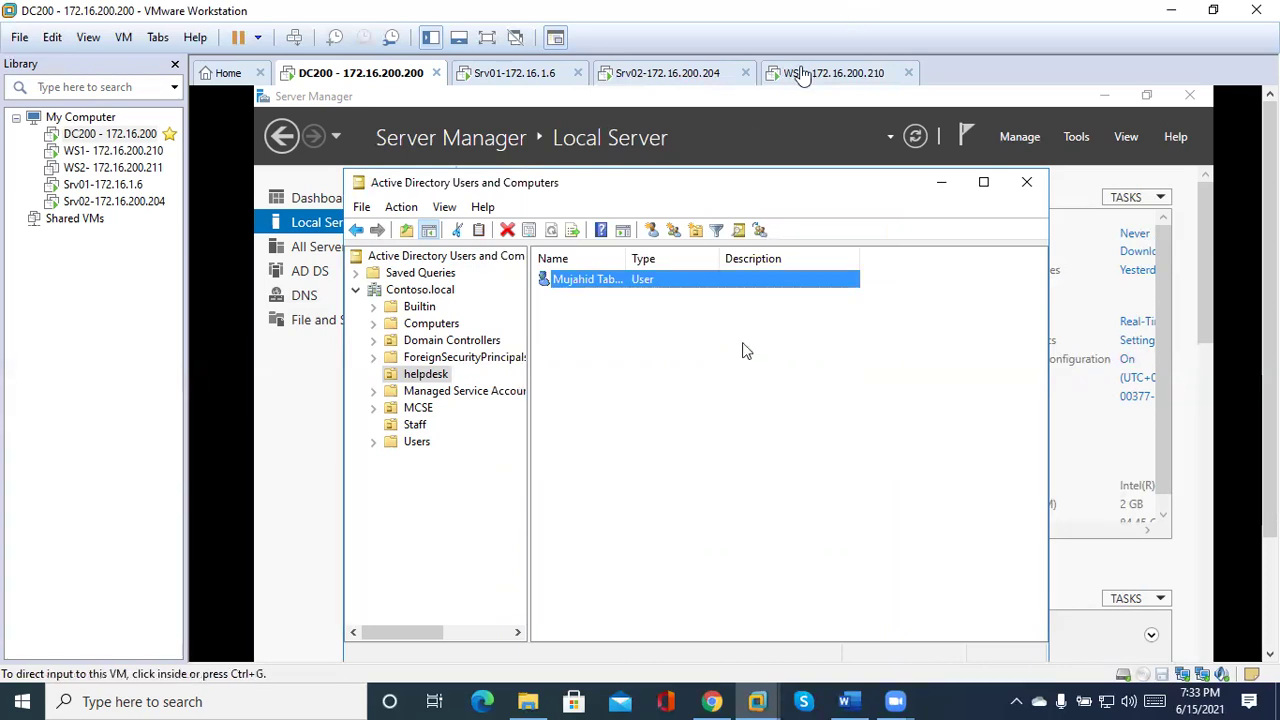
Switch to WS1, dismiss the lock screen and choose Other user.
{"action": "left_click", "coordinate": [800, 77]}
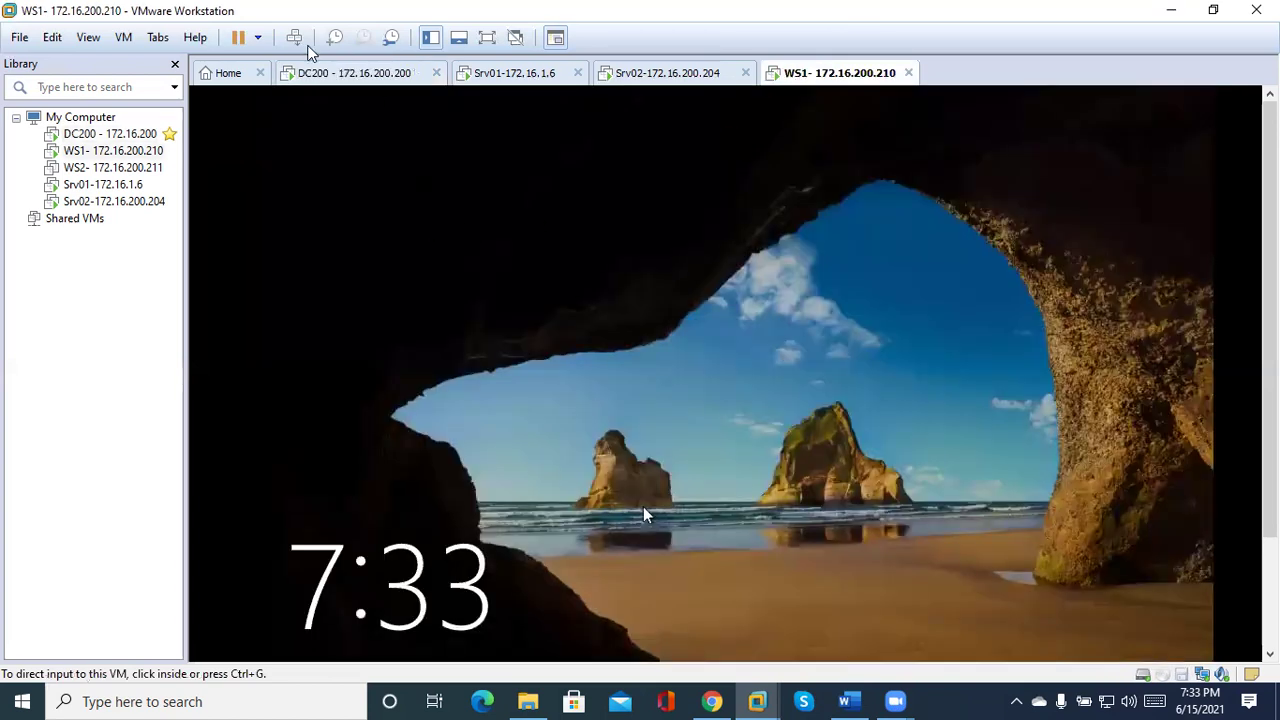
{"action": "left_click", "coordinate": [294, 37]}
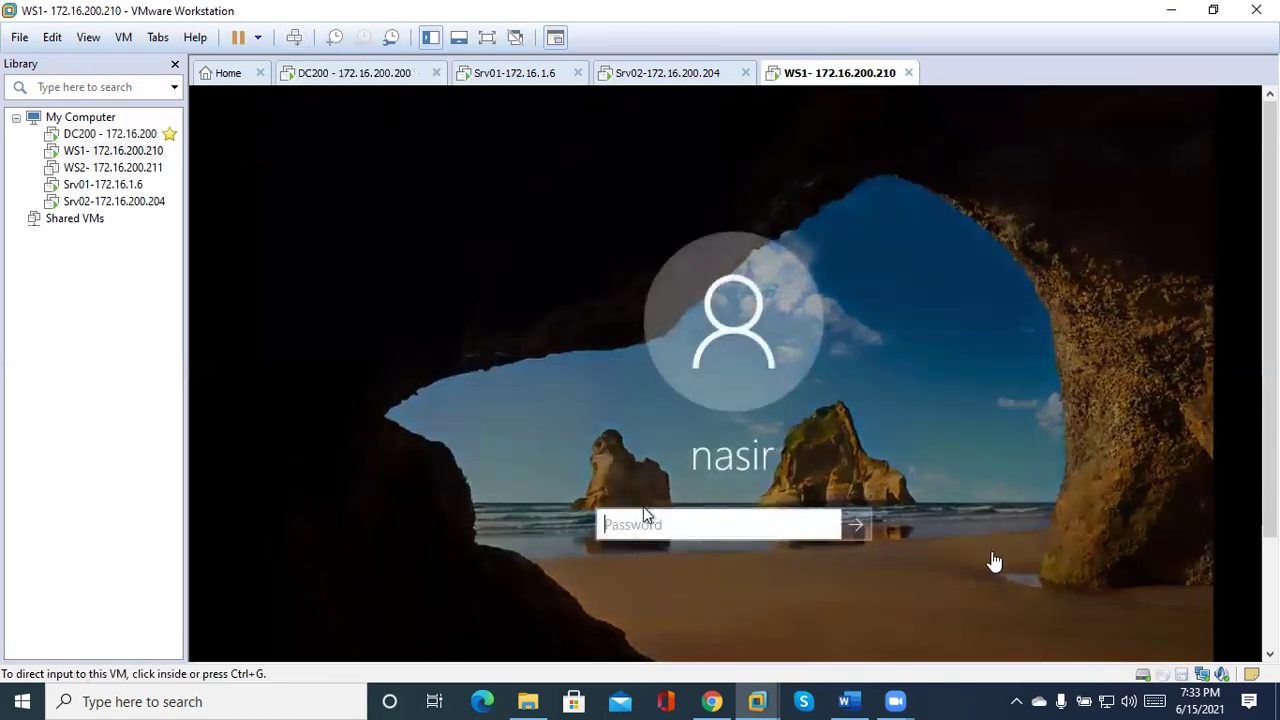
{"action": "scroll", "coordinate": [480, 515], "scroll_direction": "down", "scroll_amount": 3}
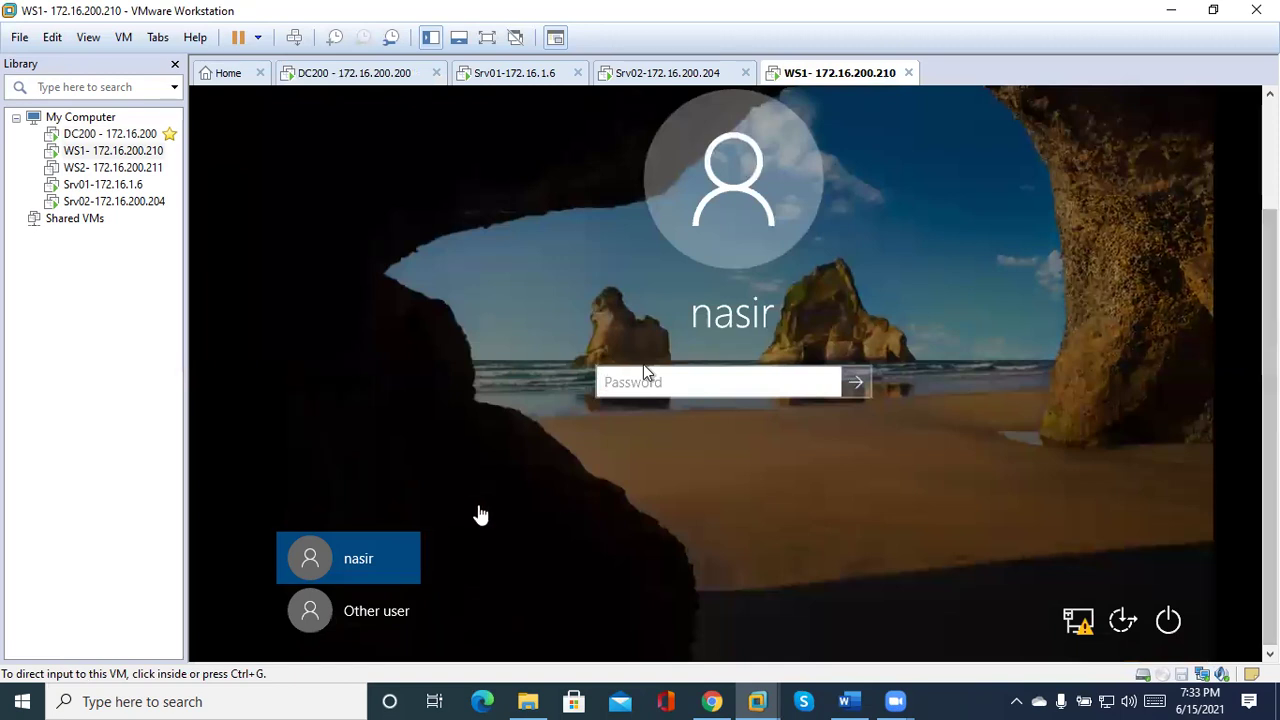
{"action": "left_click", "coordinate": [480, 515]}
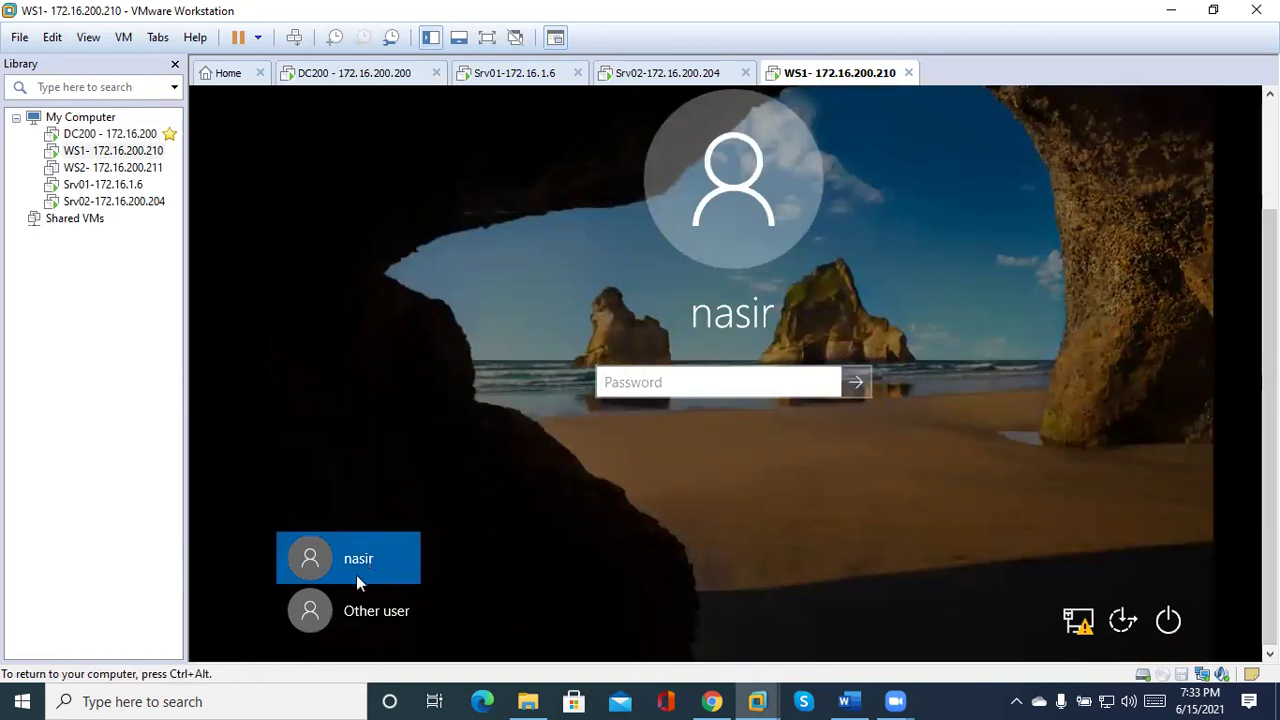
{"action": "left_click", "coordinate": [341, 607]}
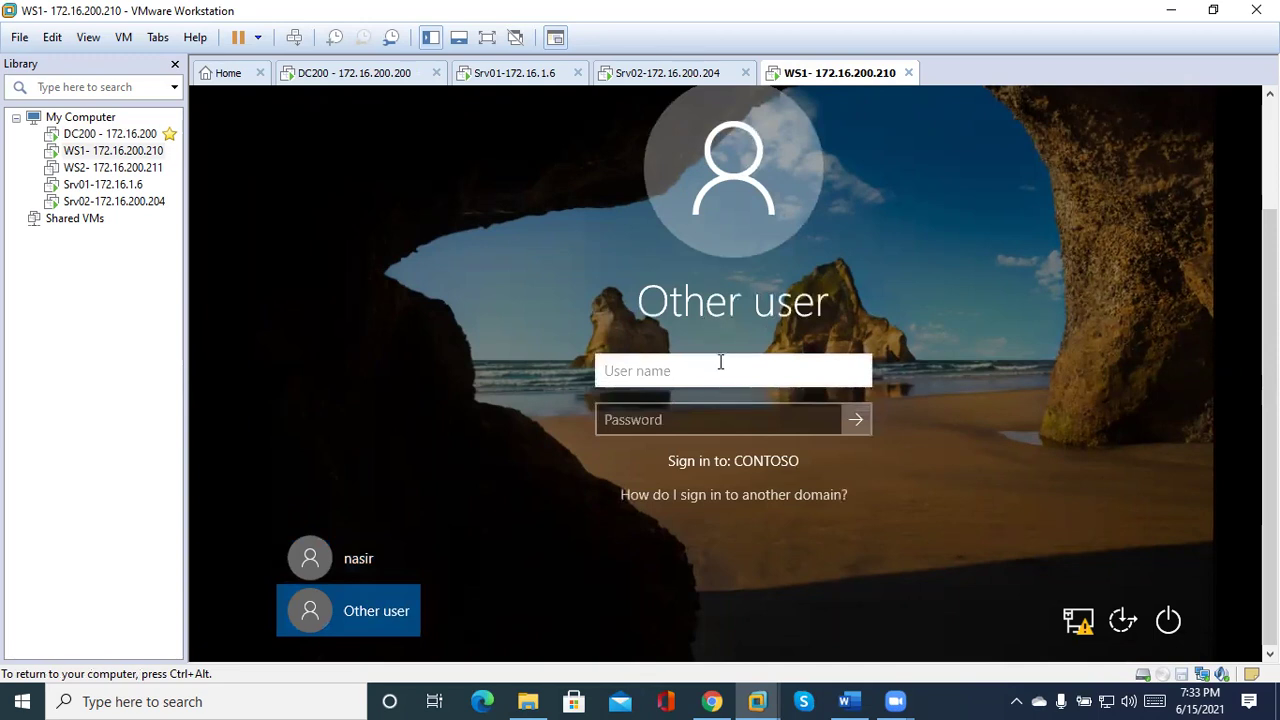
Sign in on WS1 with the helpdesk user's contoso.com logon name and password.
{"action": "type", "text": "mujahid@contoso"}
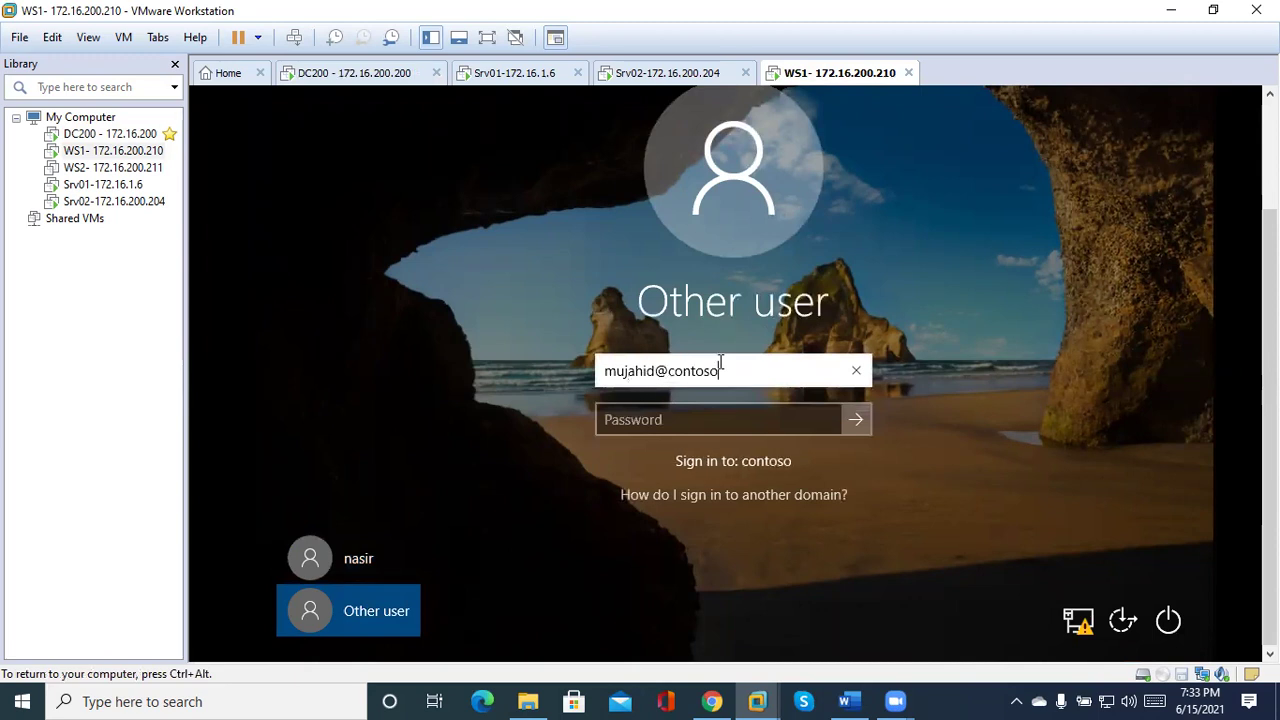
{"action": "type", "text": ".com"}
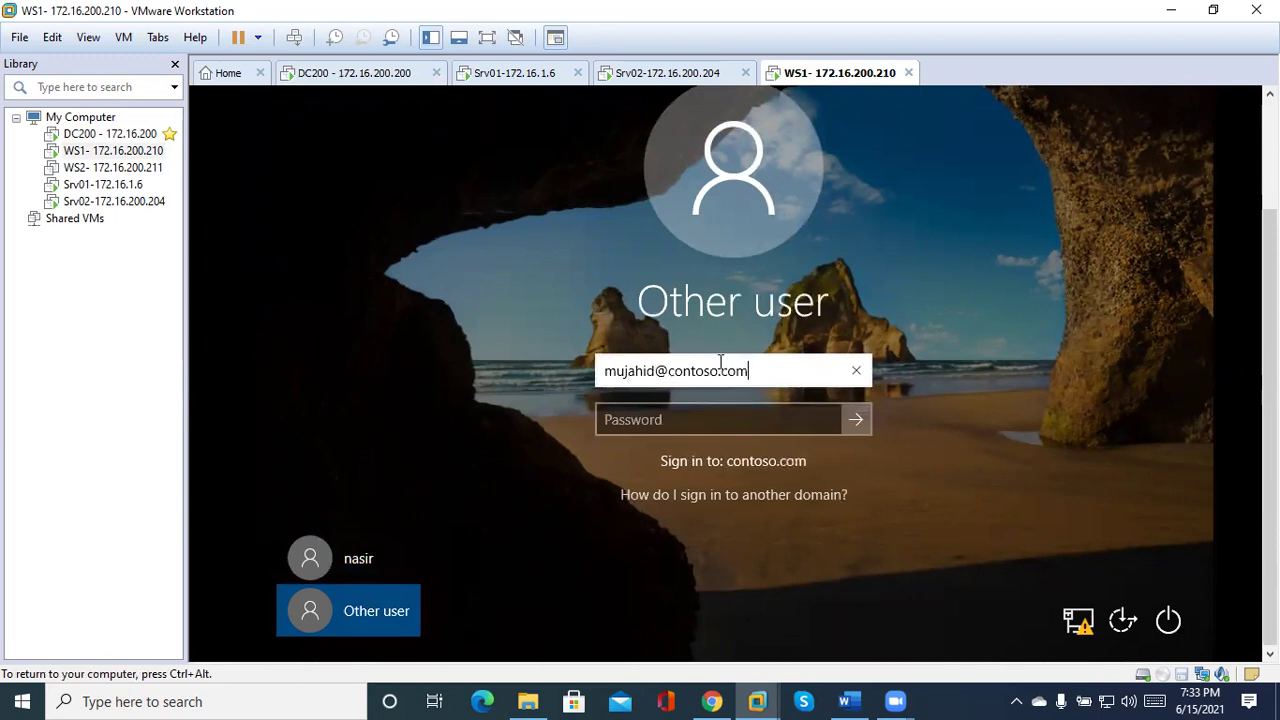
{"action": "left_click", "coordinate": [714, 418]}
{"action": "type", "text": "Pa$"}
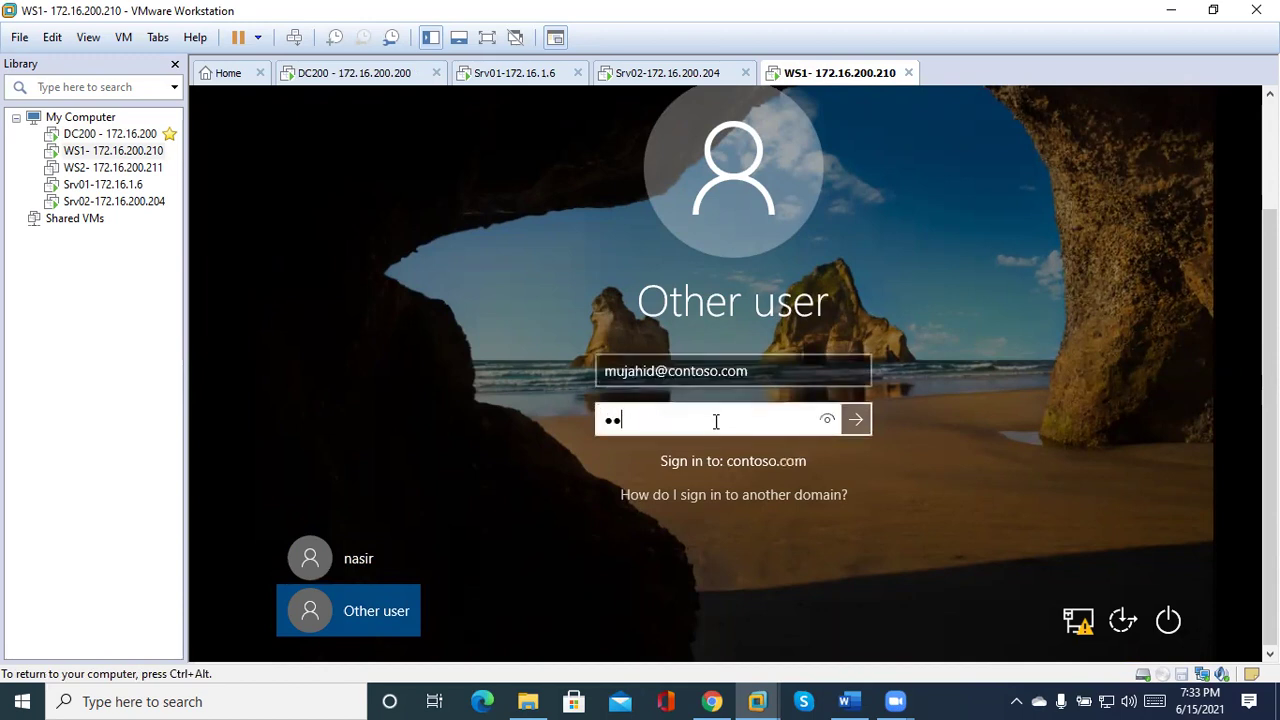
{"action": "type", "text": "$w0rd"}
{"action": "key", "text": "Return"}
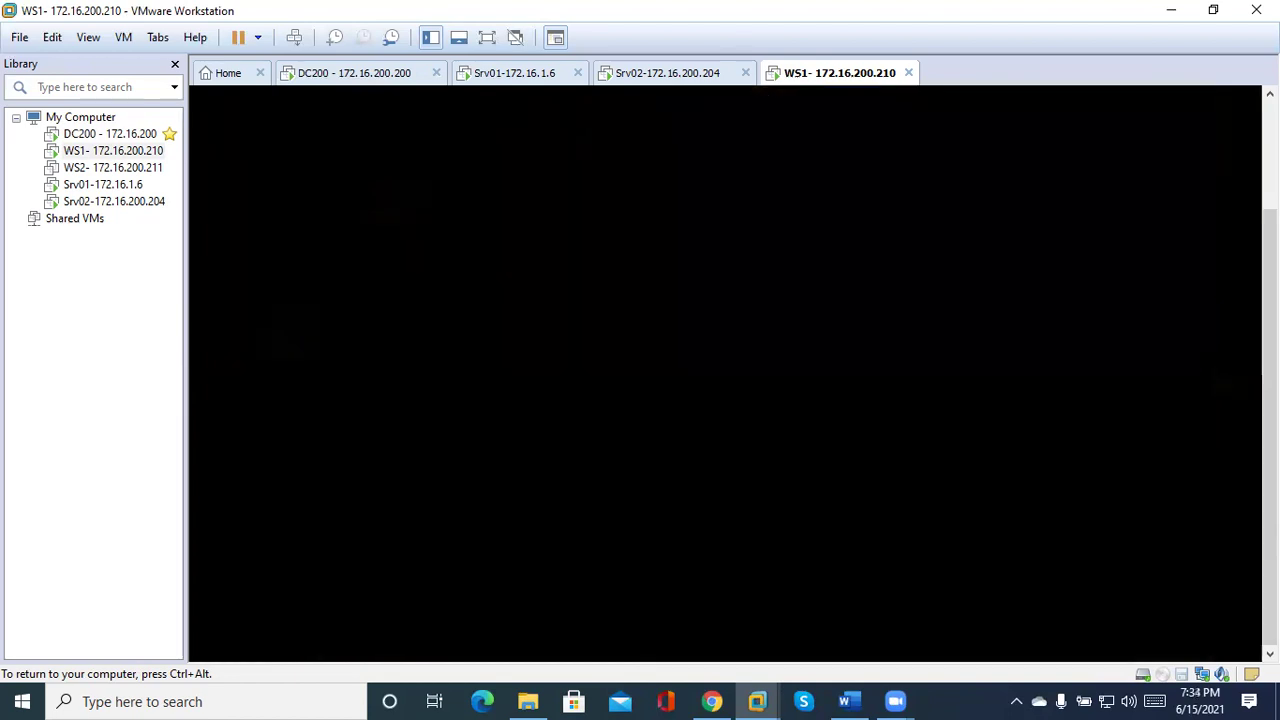
{"action": "key", "text": "ctrl+alt"}
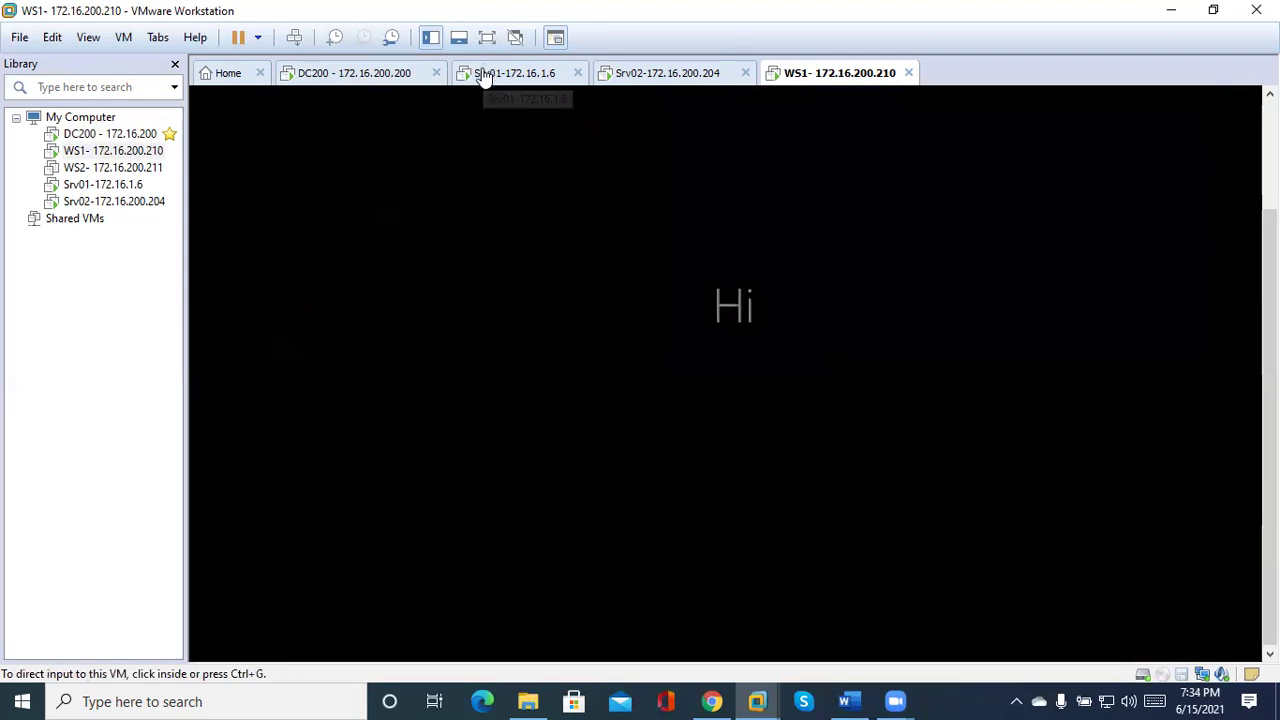
{"action": "left_click", "coordinate": [481, 78]}
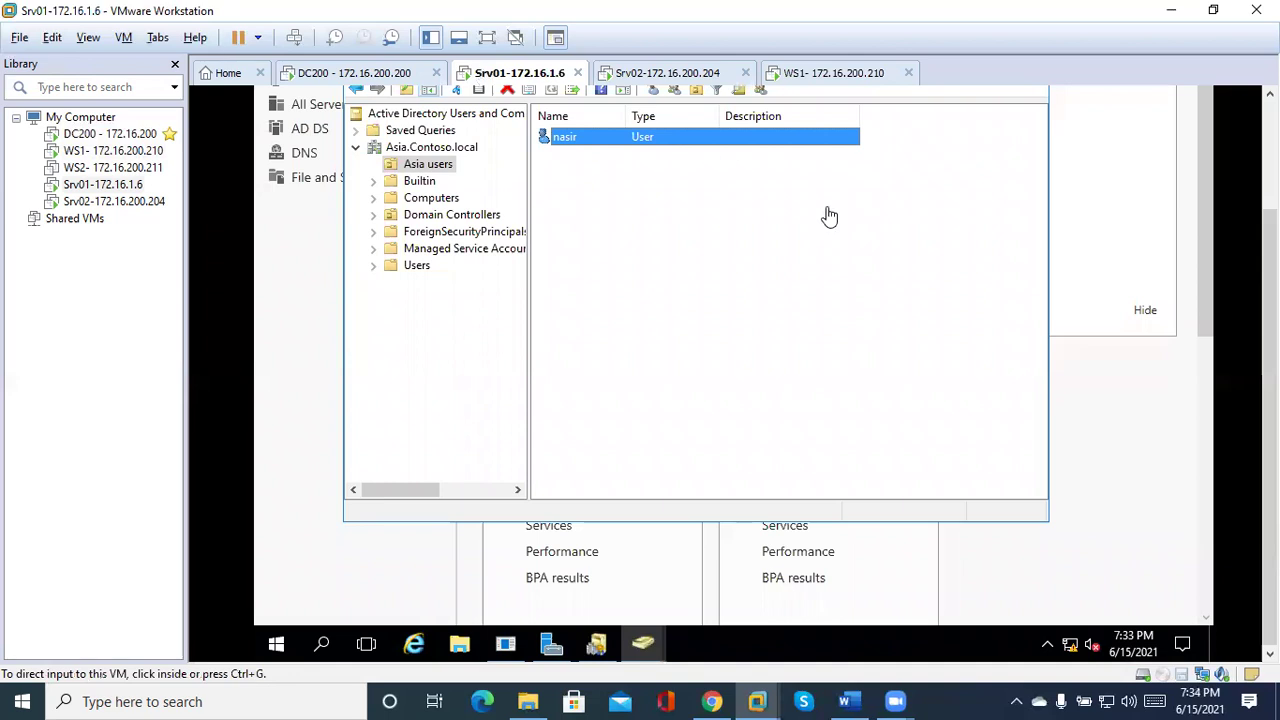
On Srv01, open Active Directory Users and Computers and view the Asia users OU of Asia.Contoso.local.
{"action": "scroll", "coordinate": [1268, 380], "scroll_direction": "up", "scroll_amount": 3}
{"action": "left_click", "coordinate": [957, 334]}
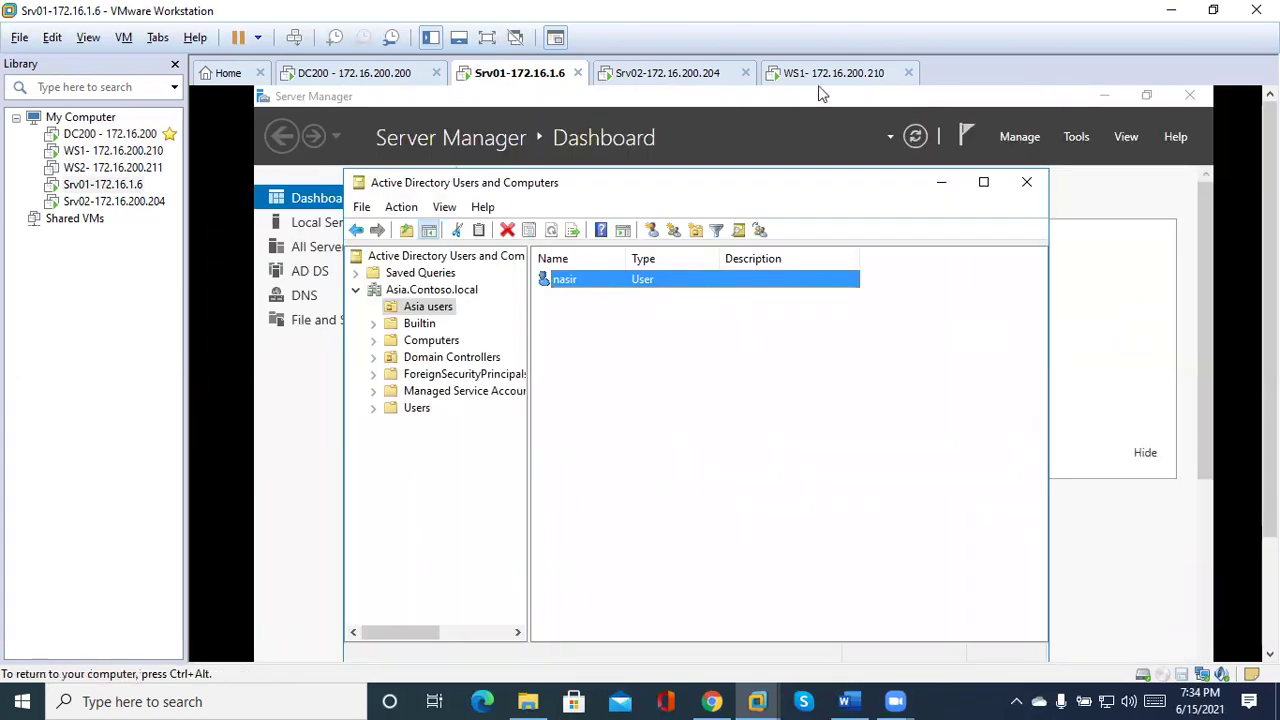
{"action": "left_click", "coordinate": [1075, 138]}
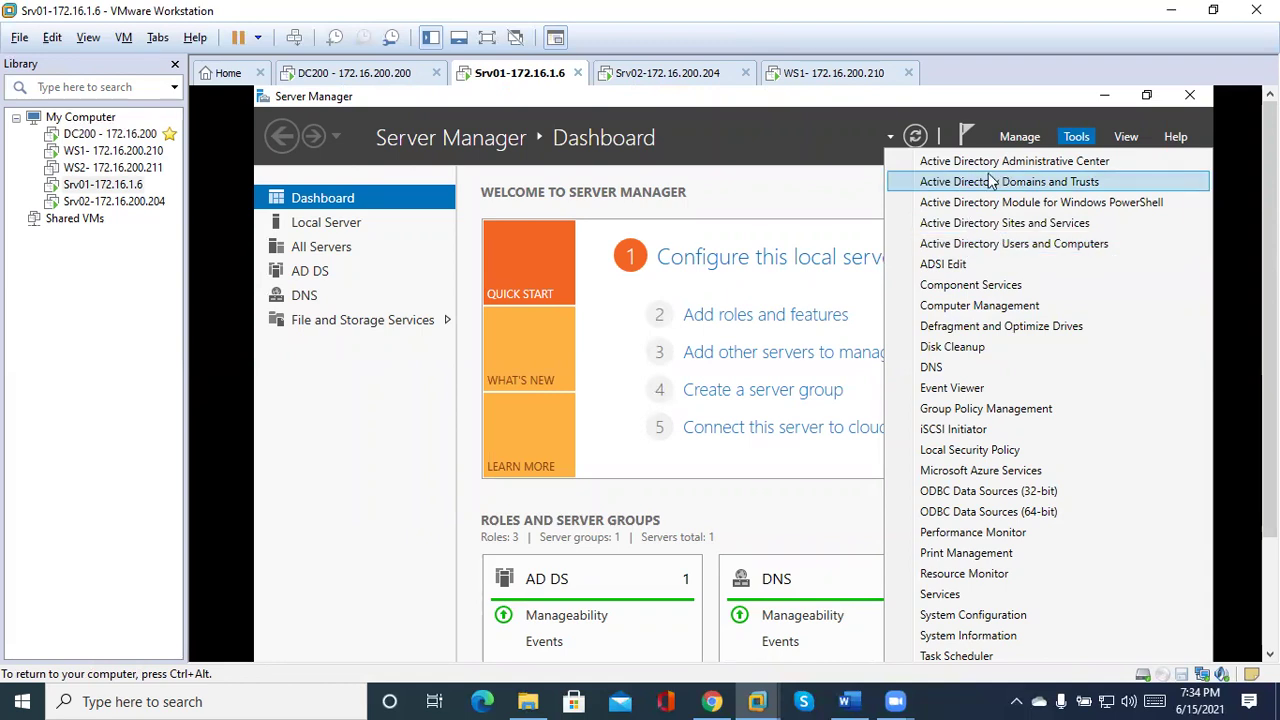
{"action": "left_click", "coordinate": [1000, 246]}
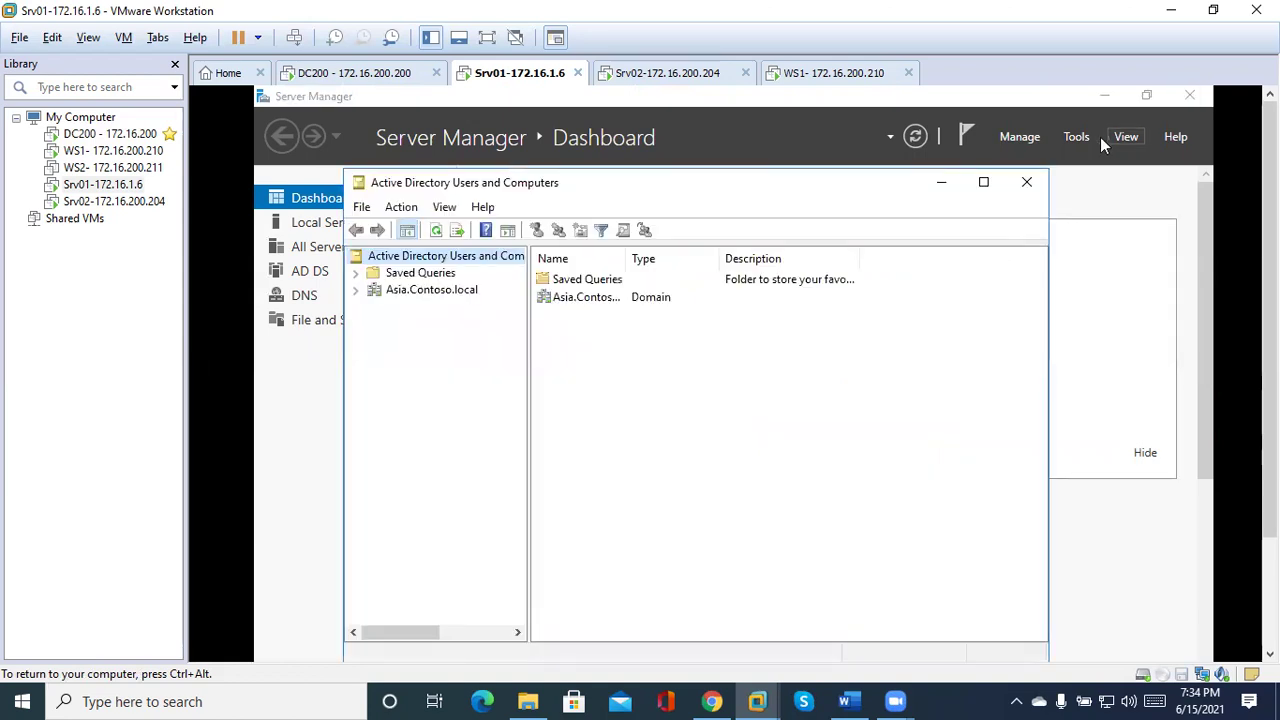
{"action": "left_click", "coordinate": [356, 290]}
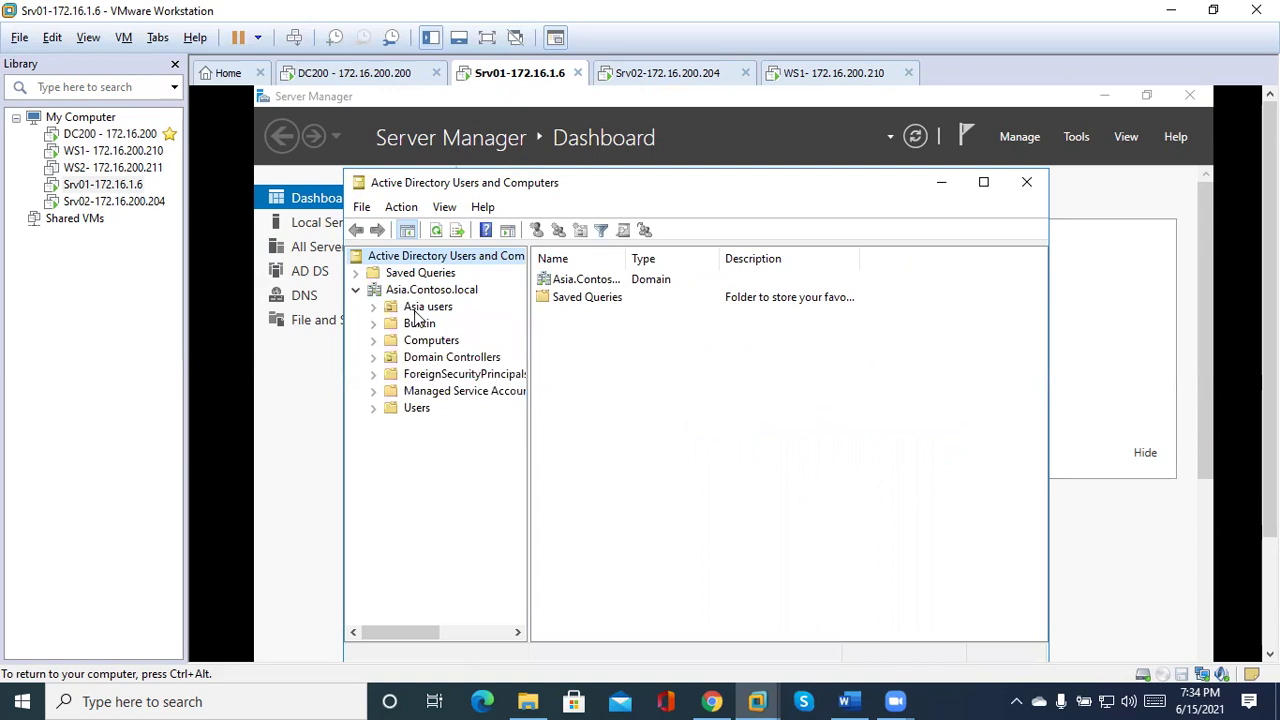
{"action": "left_click", "coordinate": [416, 308]}
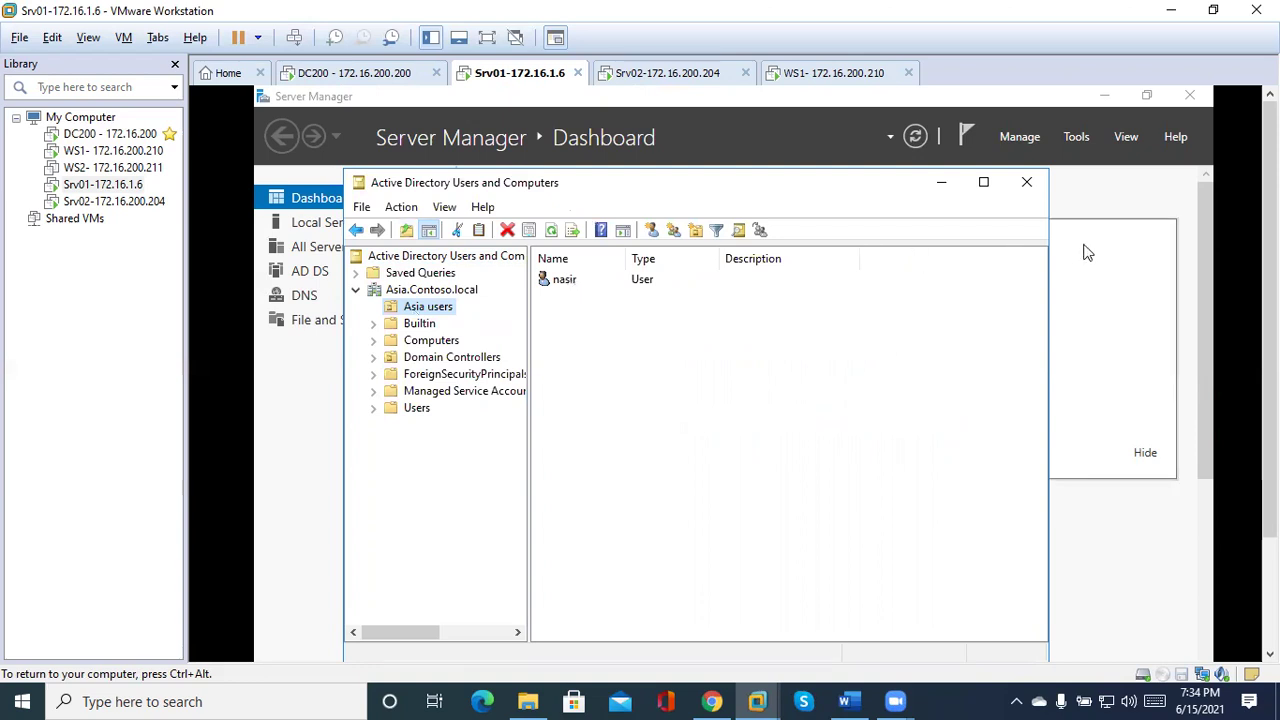
{"action": "left_click", "coordinate": [1074, 137]}
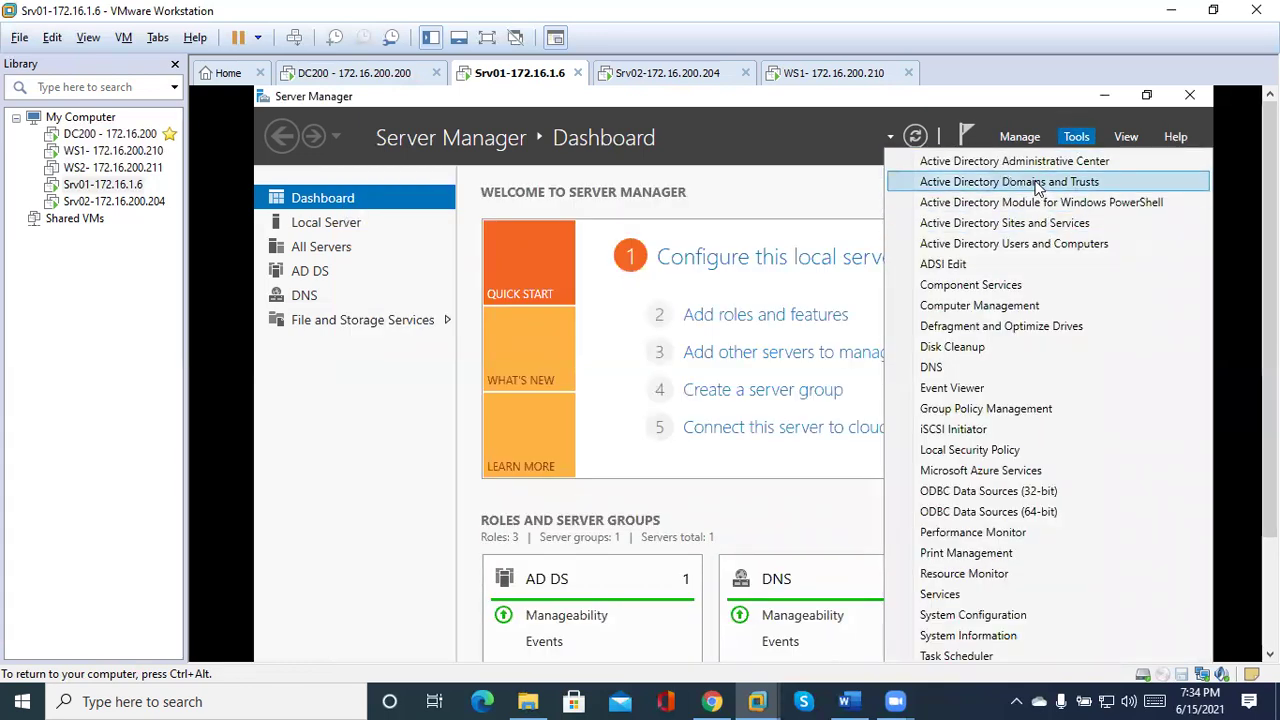
Review the forest's UPN suffixes Contoso.com, Contoso.org and Contoso.net in Domains and Trusts, then cancel.
{"action": "left_click", "coordinate": [1039, 184]}
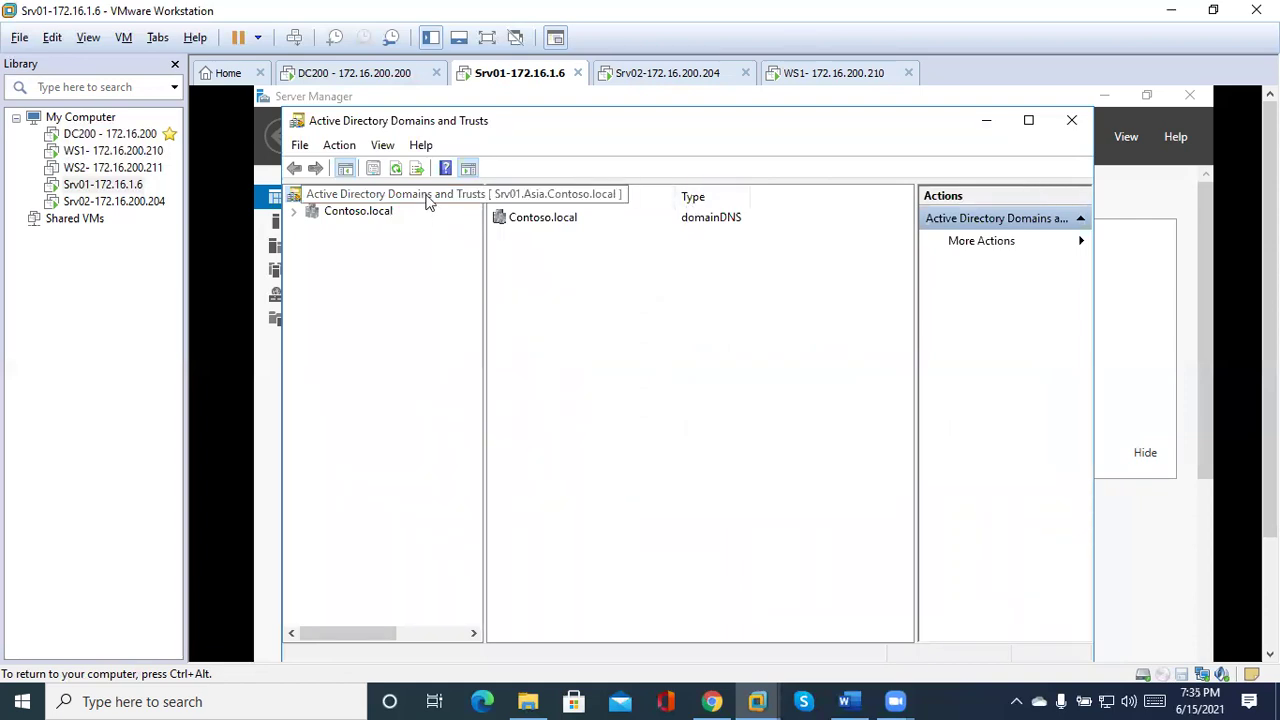
{"action": "right_click", "coordinate": [428, 202]}
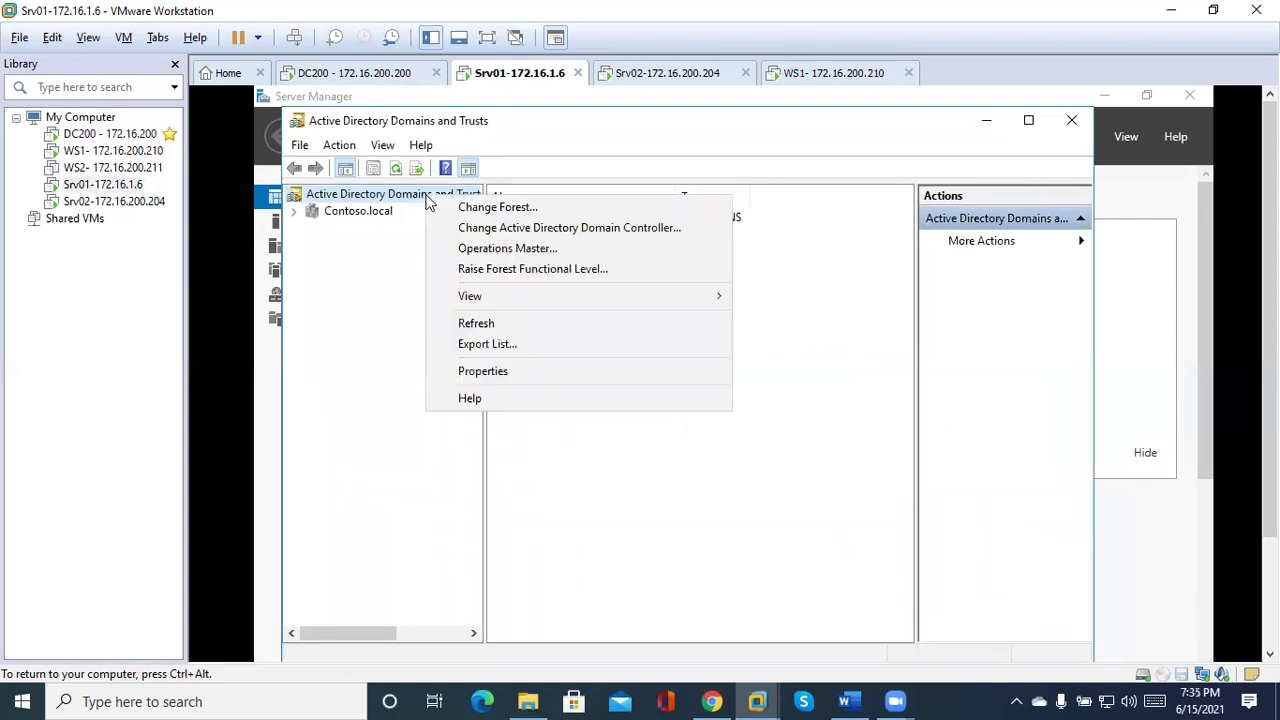
{"action": "left_click", "coordinate": [514, 370]}
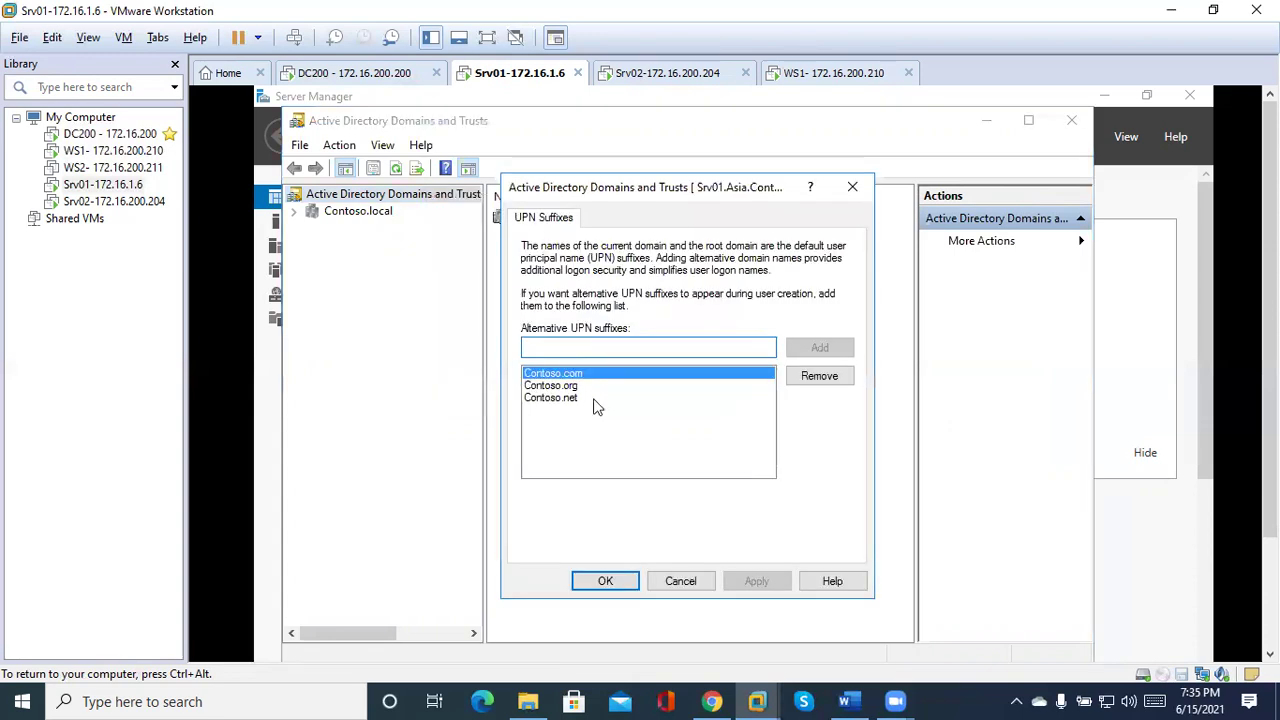
{"action": "left_click", "coordinate": [560, 398]}
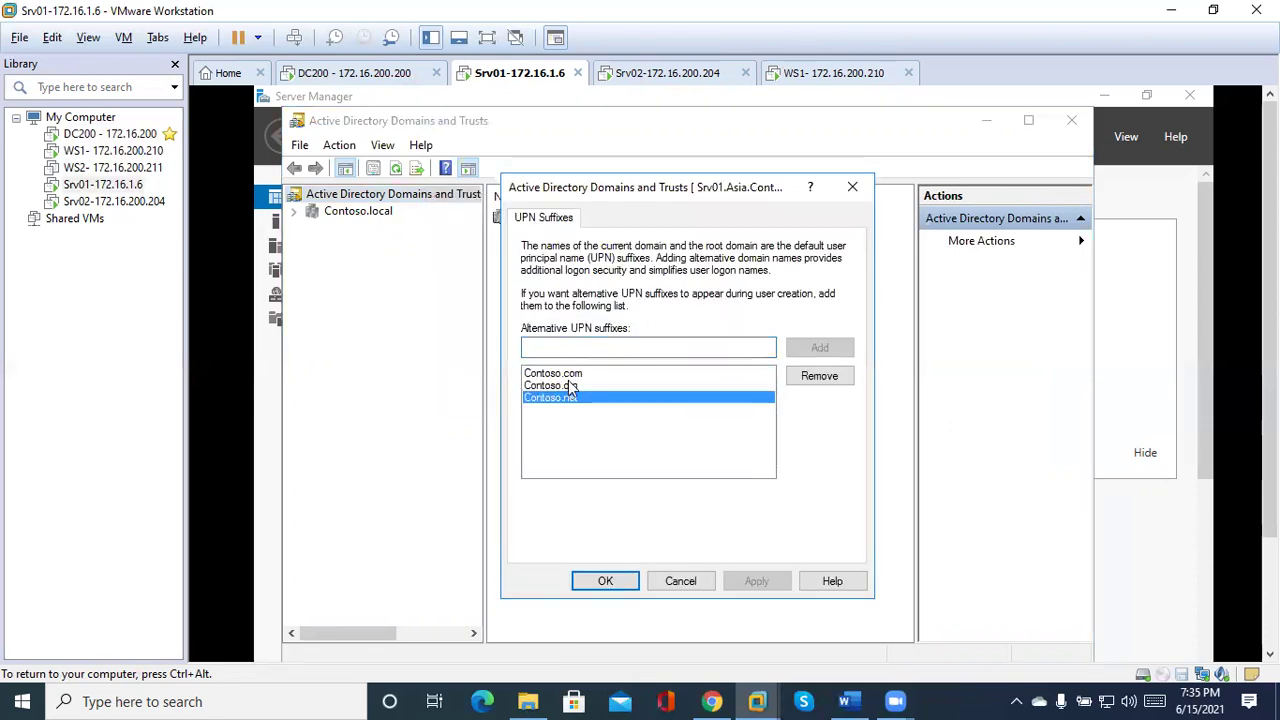
{"action": "left_click", "coordinate": [570, 386]}
{"action": "left_click", "coordinate": [569, 377]}
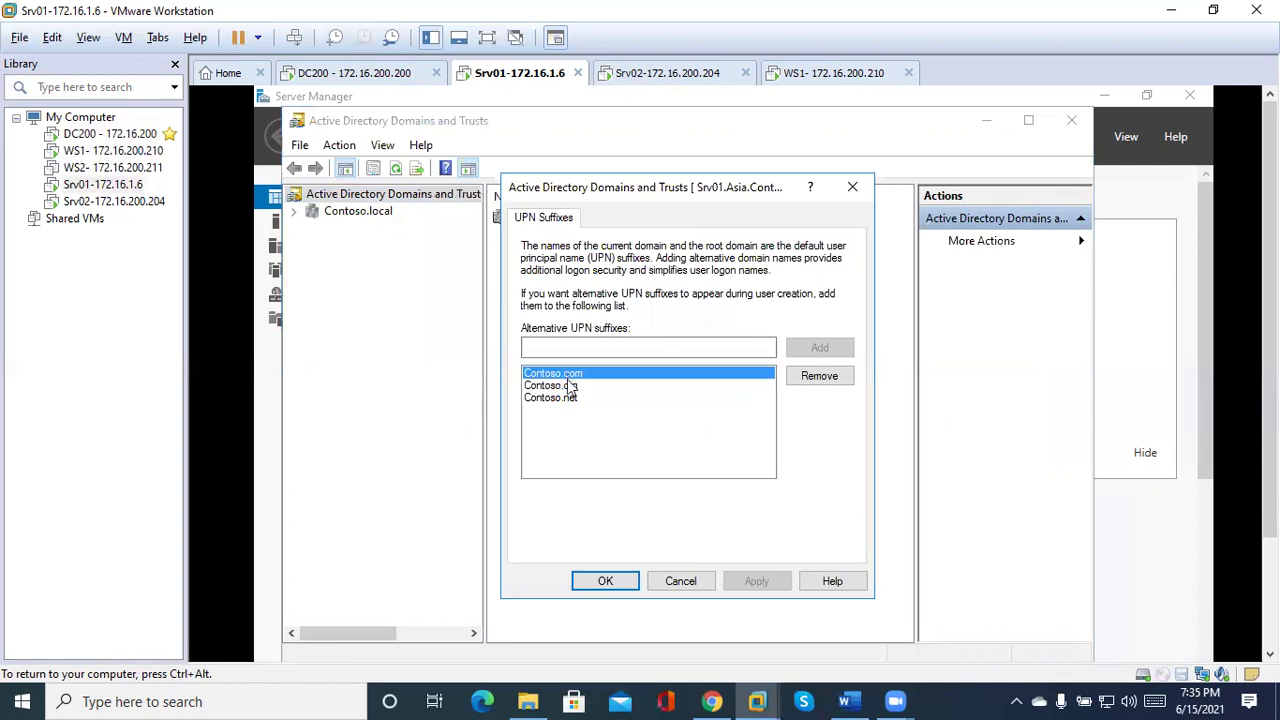
{"action": "left_click", "coordinate": [564, 389]}
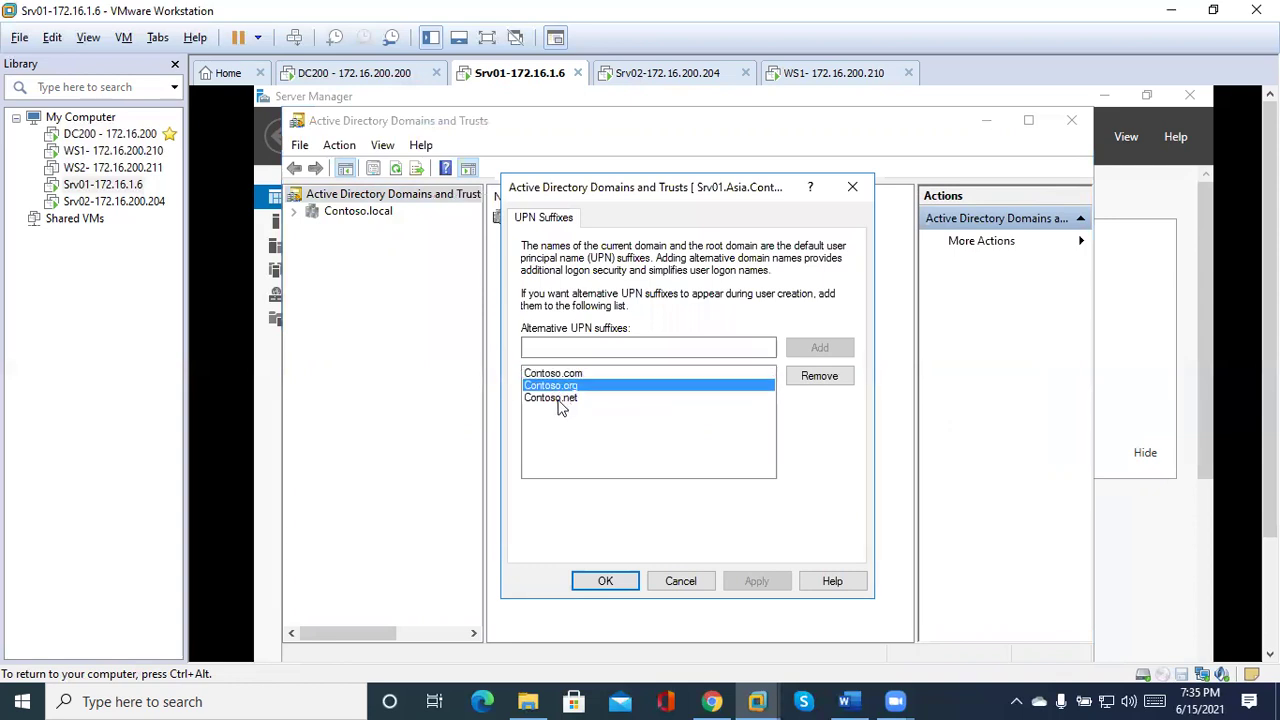
{"action": "left_click", "coordinate": [560, 400]}
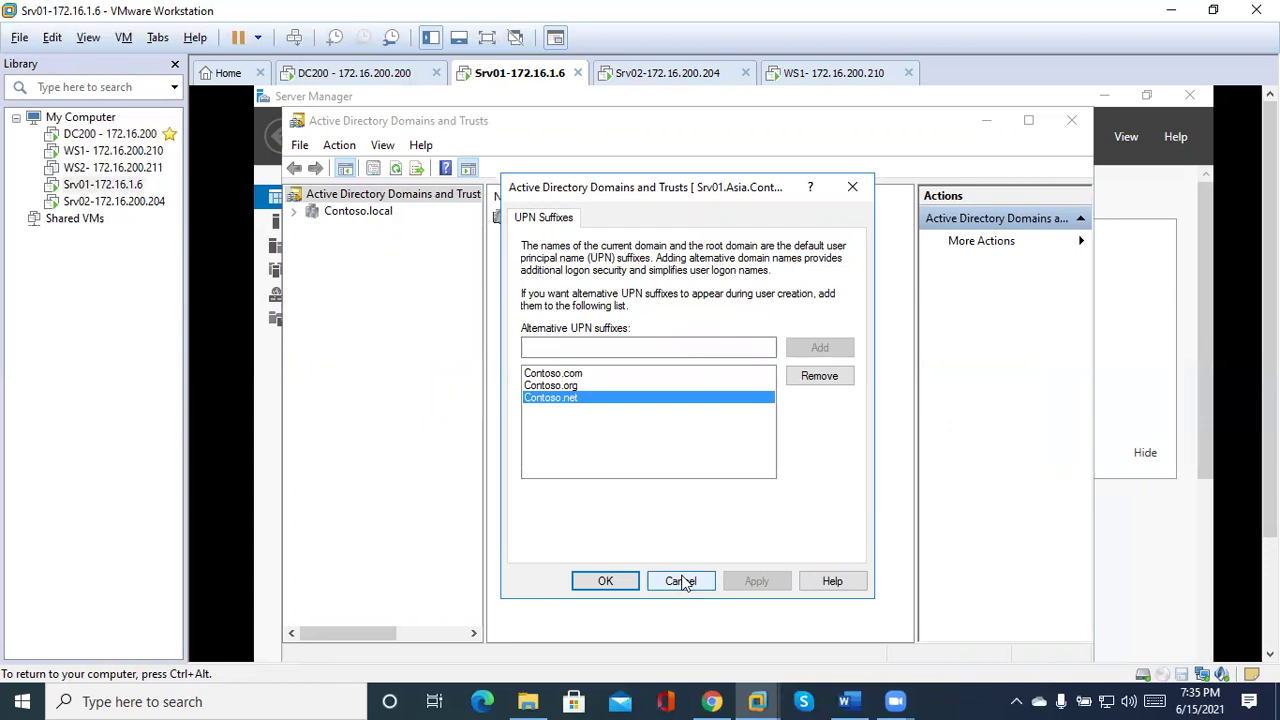
{"action": "left_click", "coordinate": [683, 583]}
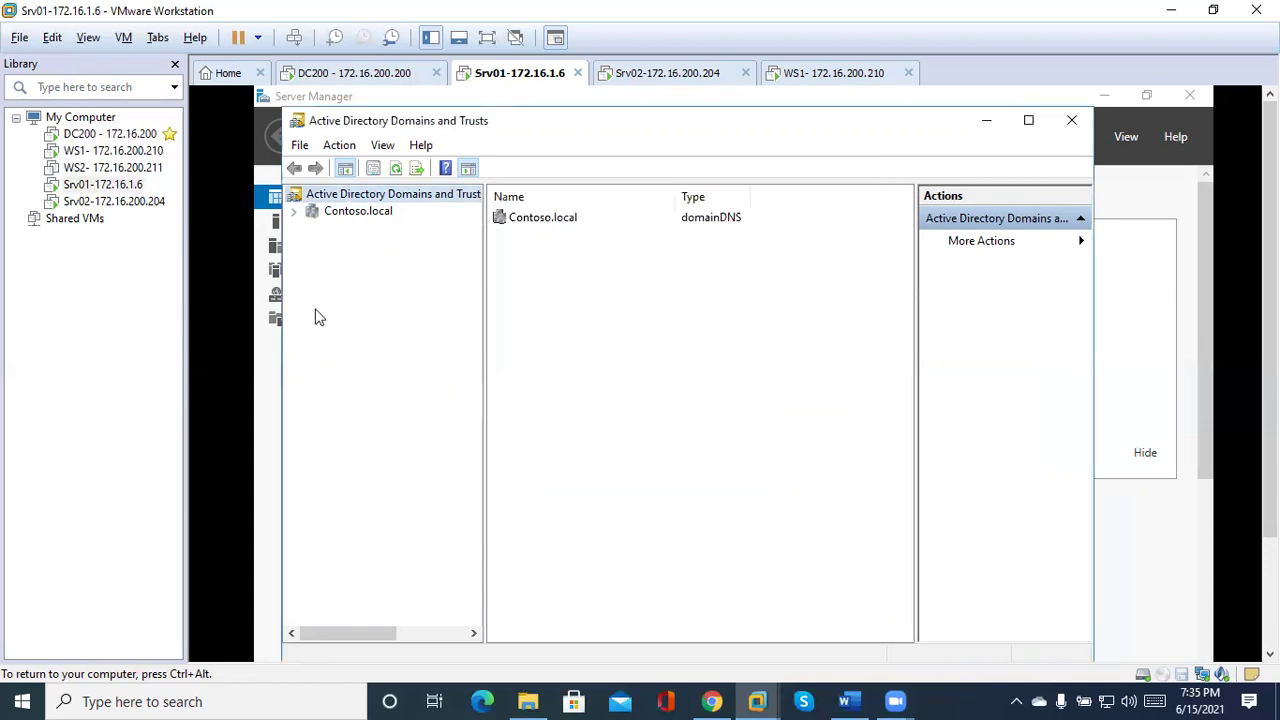
{"action": "left_click", "coordinate": [1125, 420]}
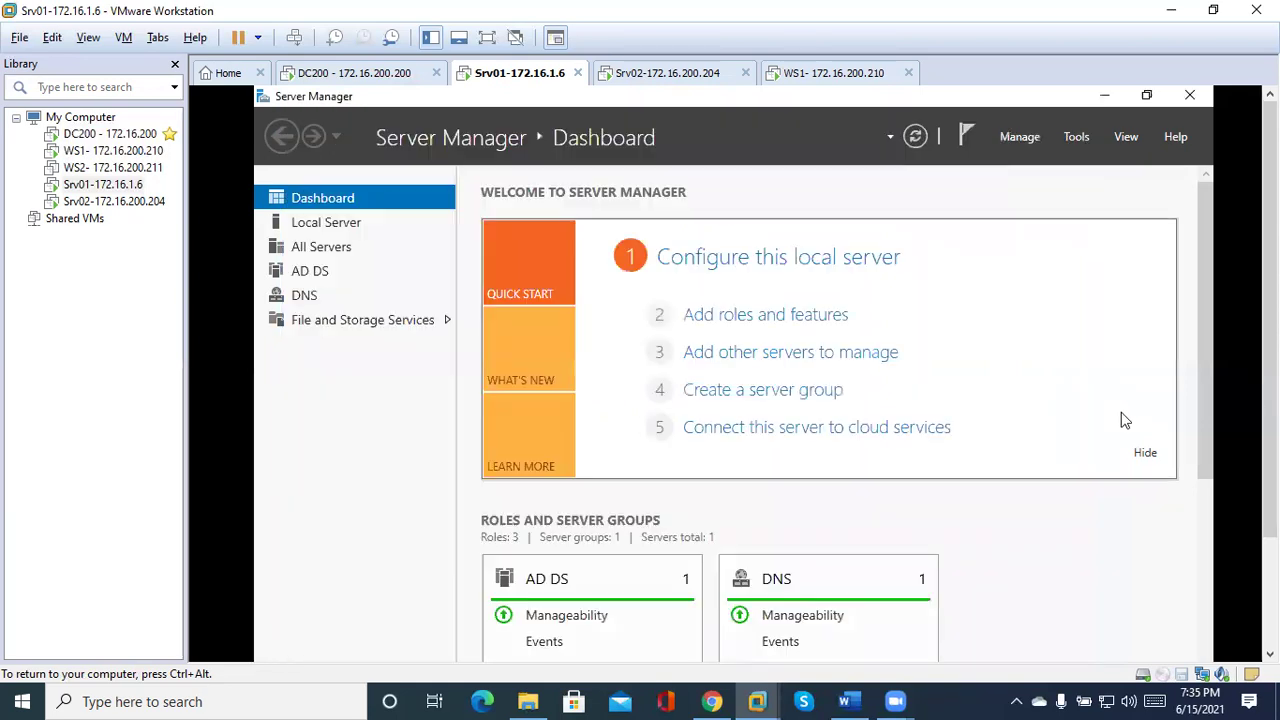
Open the Asia user's properties from the Asia users OU and view the Account tab.
{"action": "left_click", "coordinate": [1084, 134]}
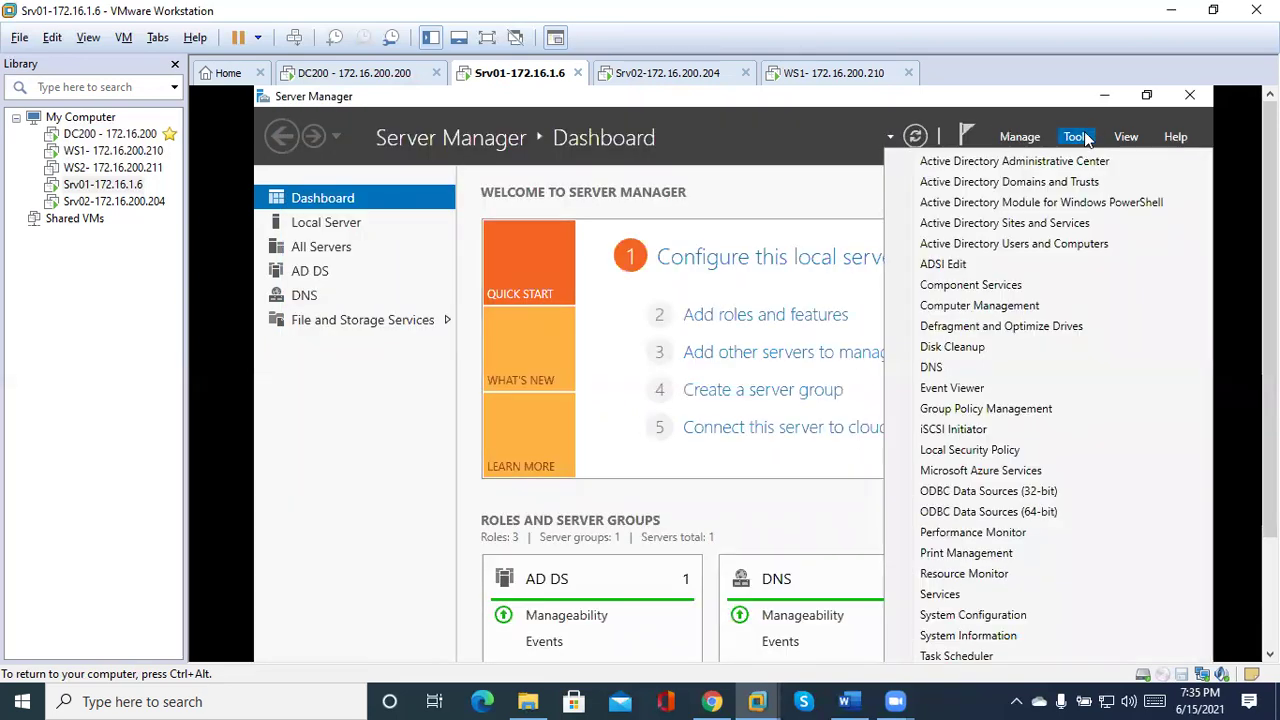
{"action": "left_click", "coordinate": [1033, 245]}
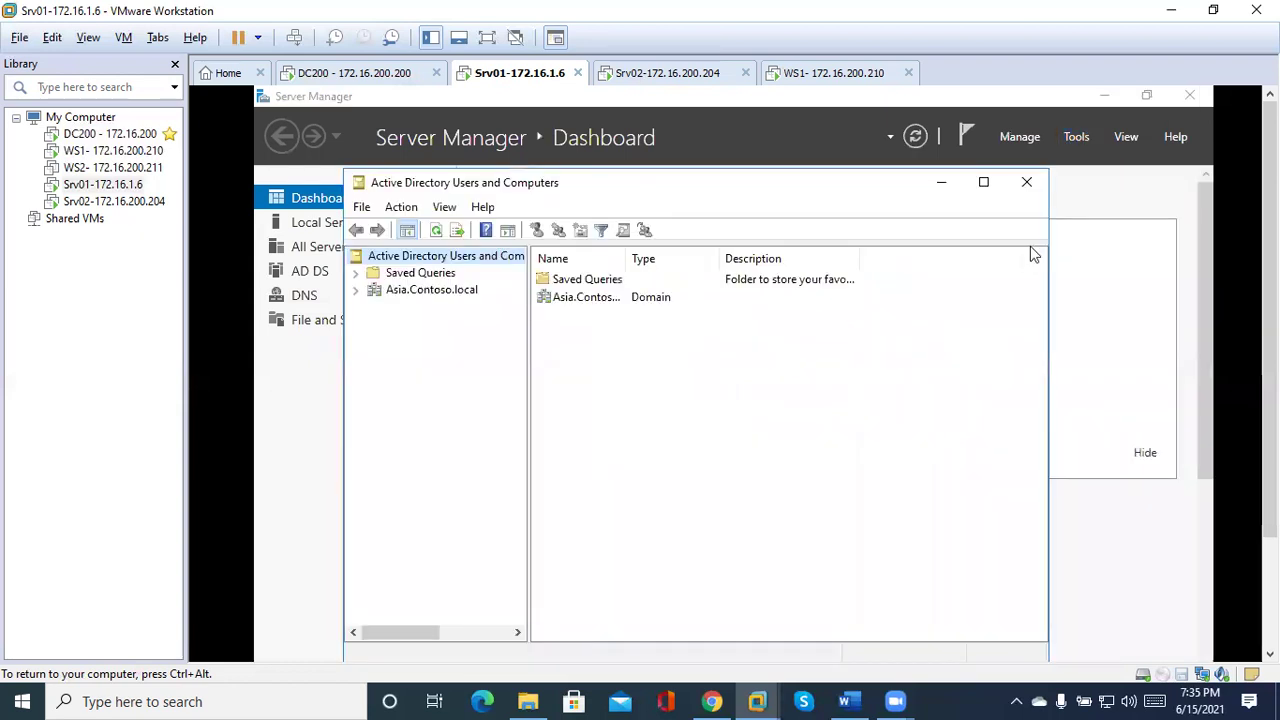
{"action": "left_click", "coordinate": [356, 292]}
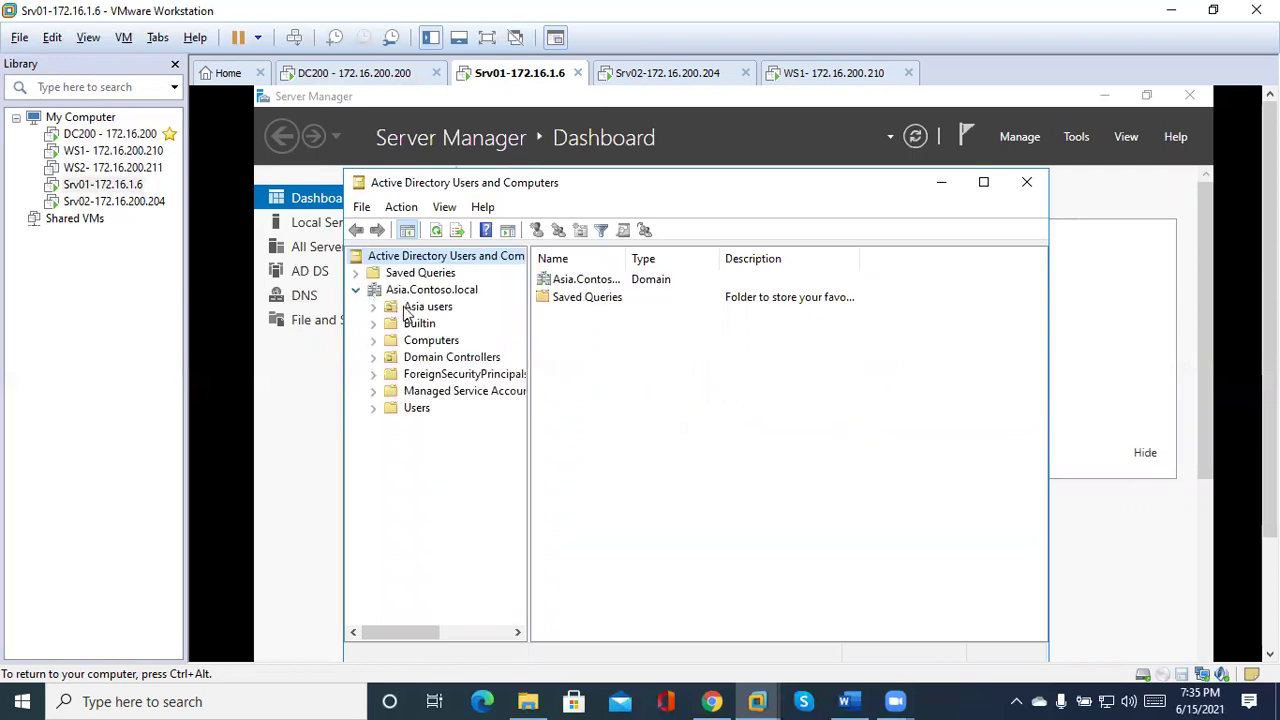
{"action": "left_click", "coordinate": [427, 307]}
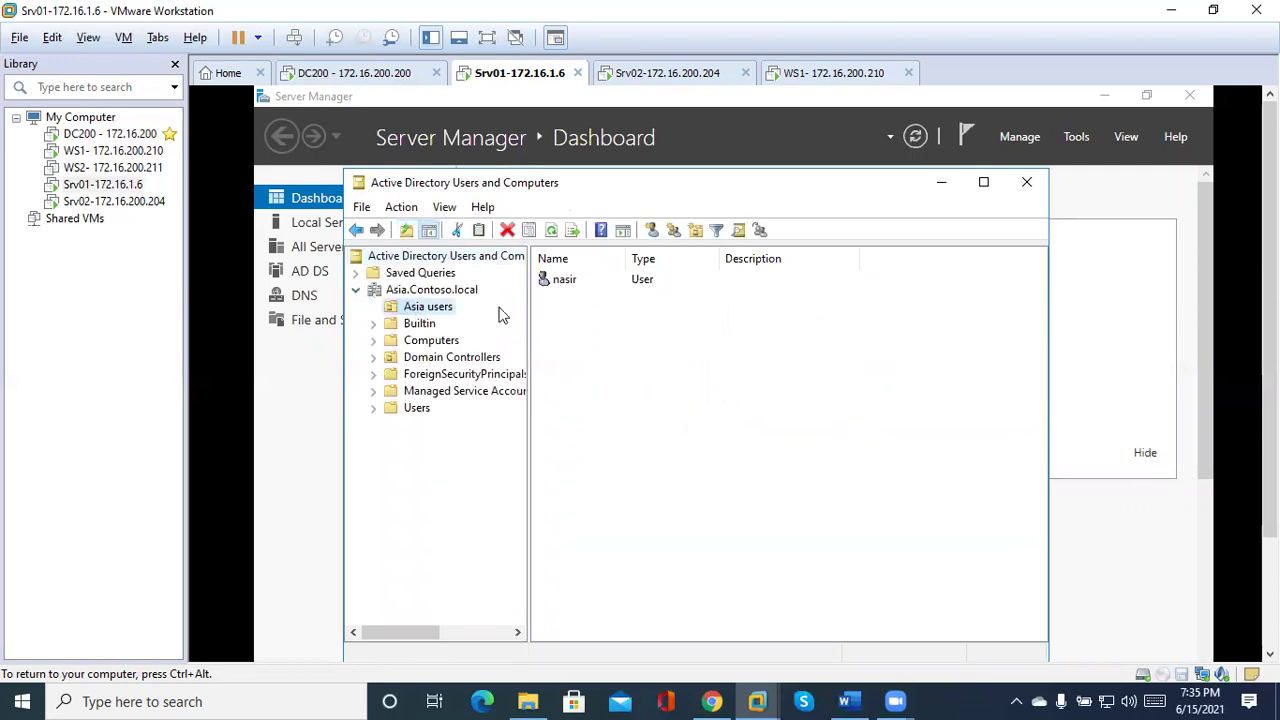
{"action": "double_click", "coordinate": [565, 285]}
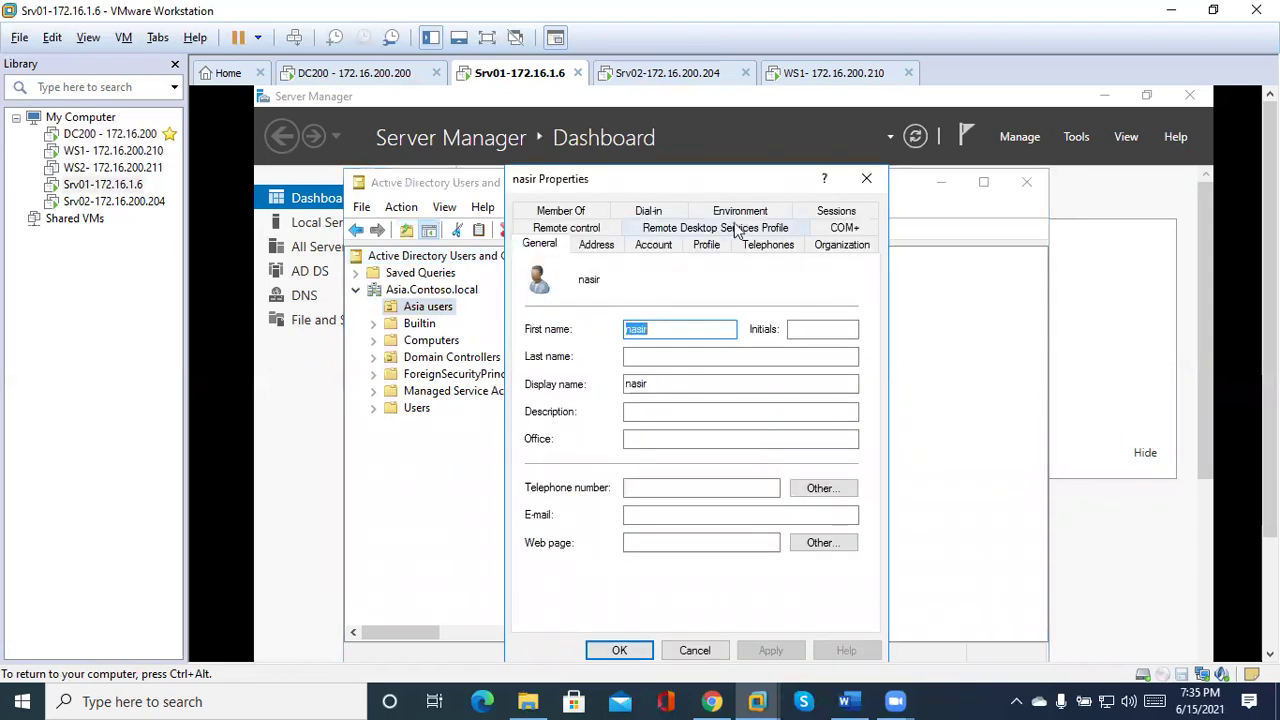
{"action": "left_click", "coordinate": [652, 246]}
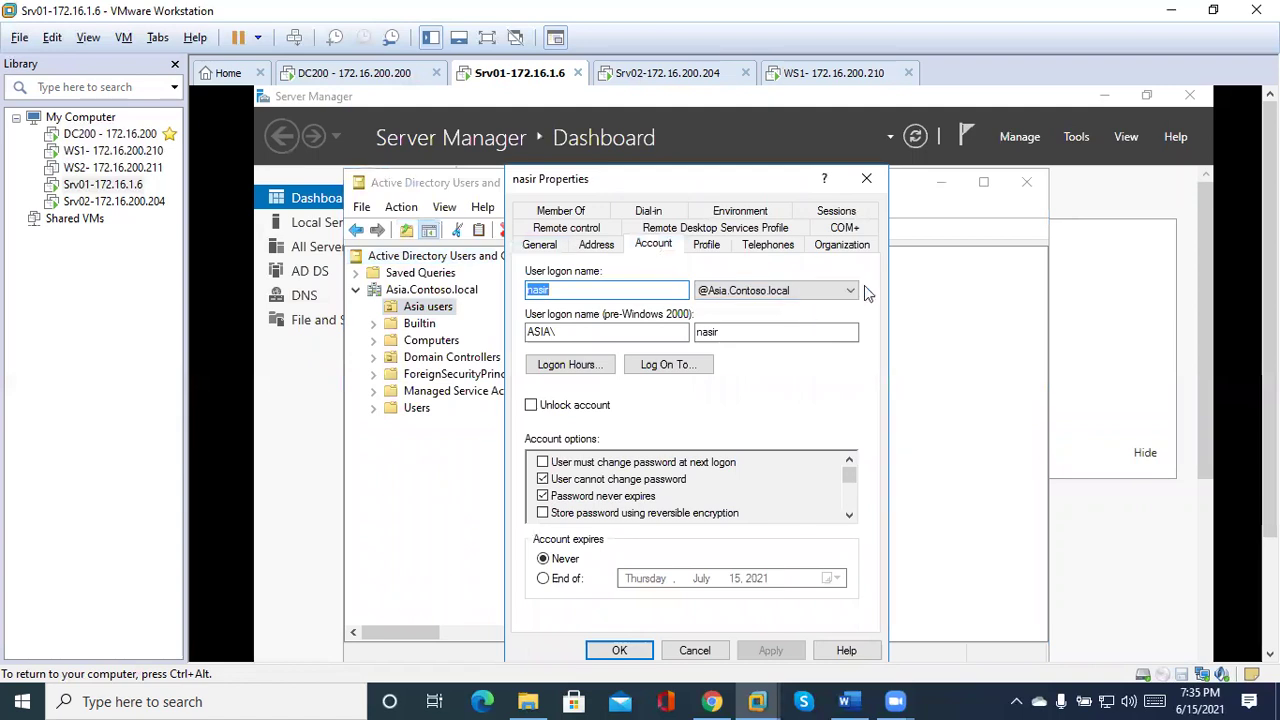
{"action": "left_click", "coordinate": [851, 291]}
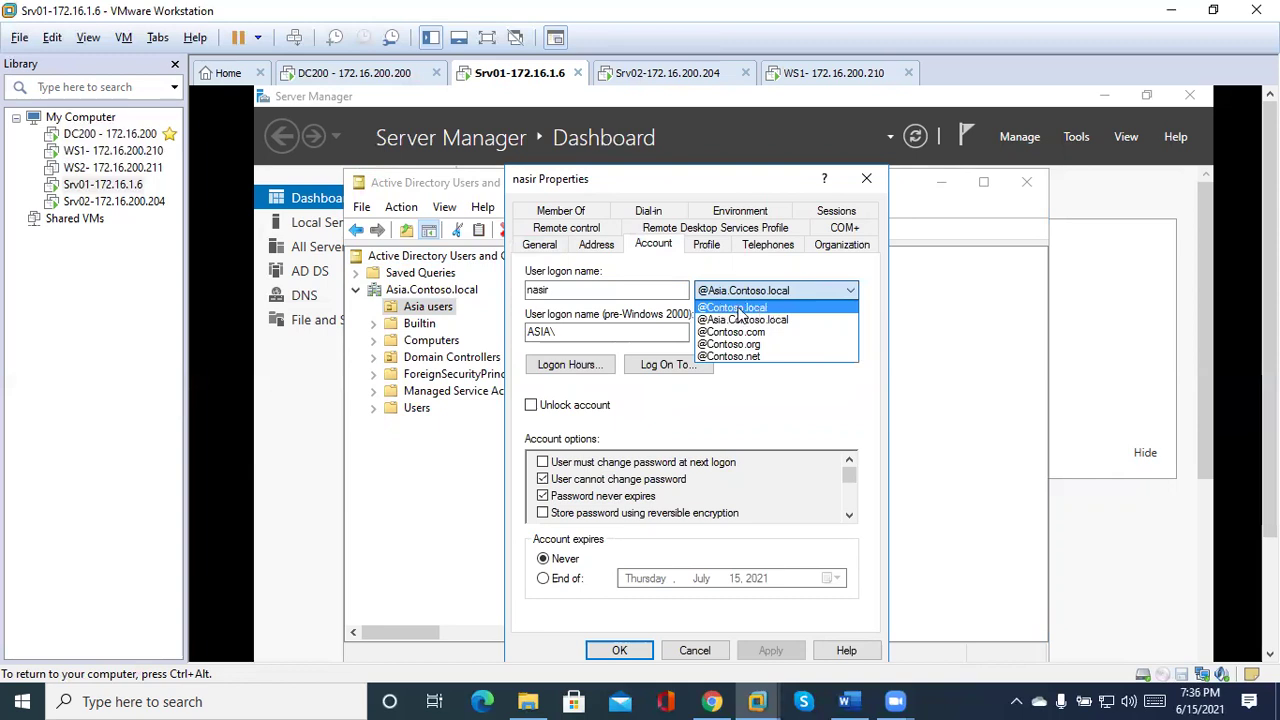
{"action": "left_click", "coordinate": [739, 310]}
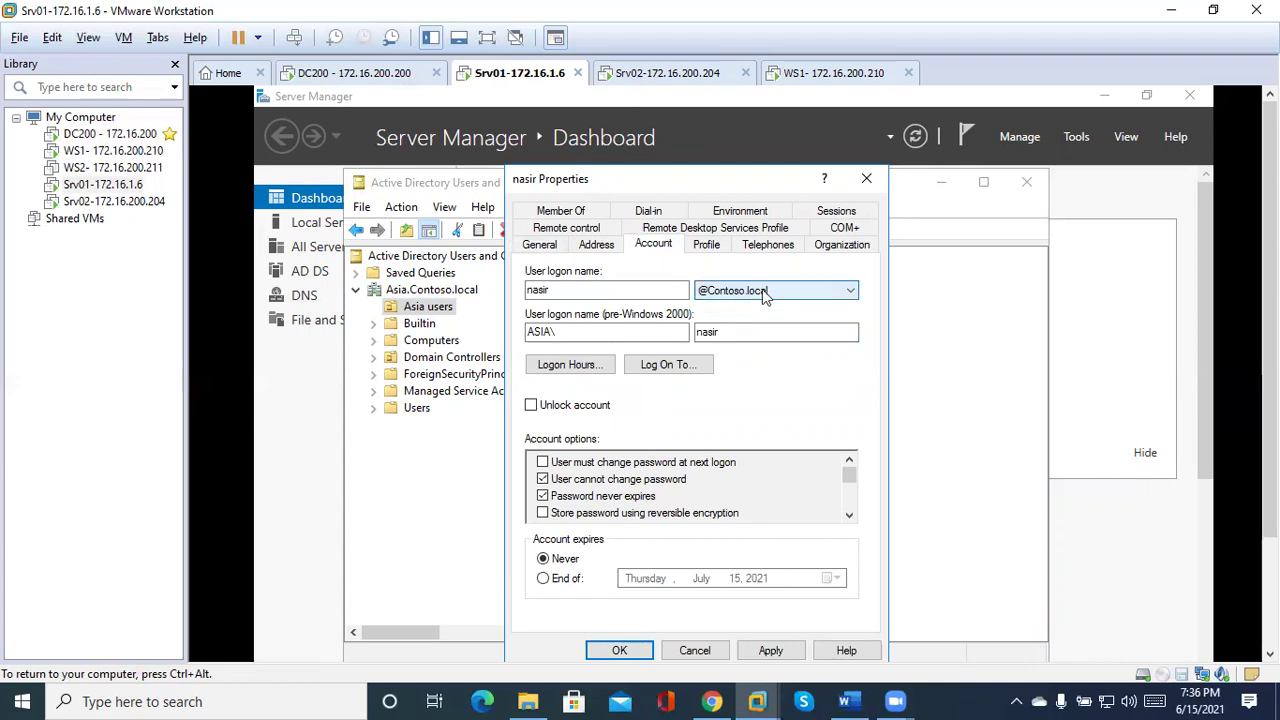
{"action": "left_click", "coordinate": [765, 291]}
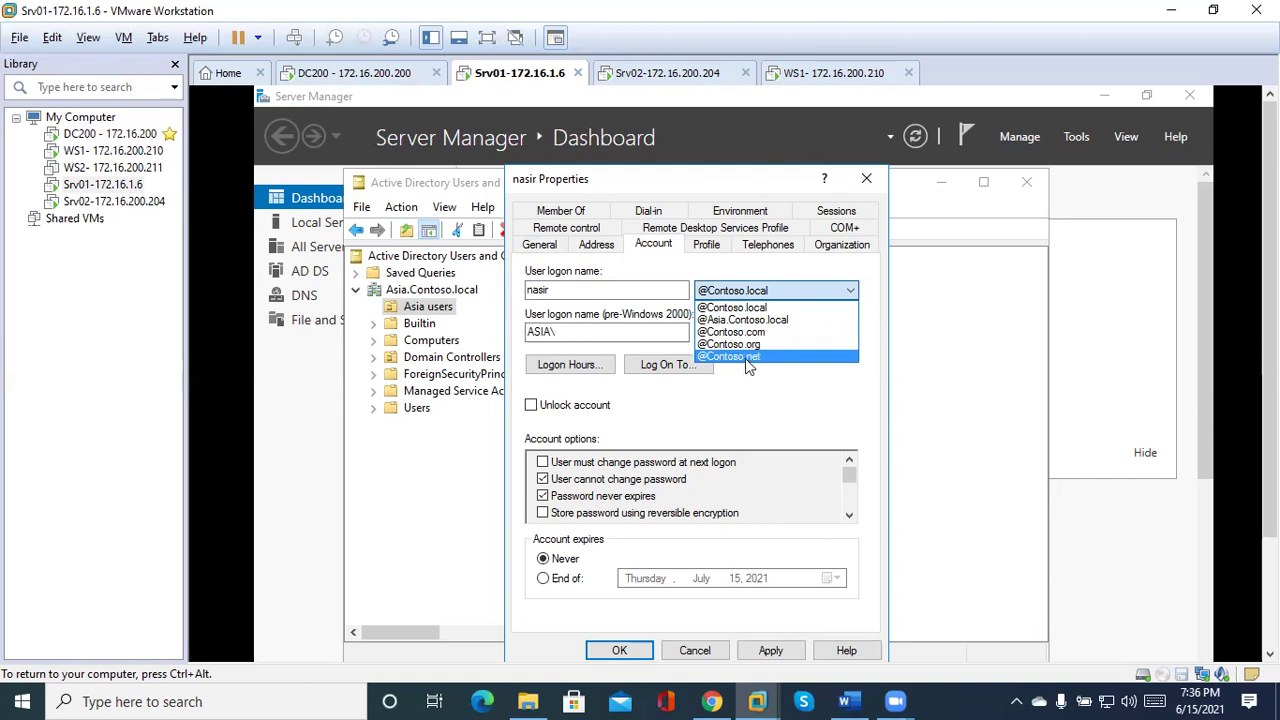
{"action": "left_click", "coordinate": [745, 358]}
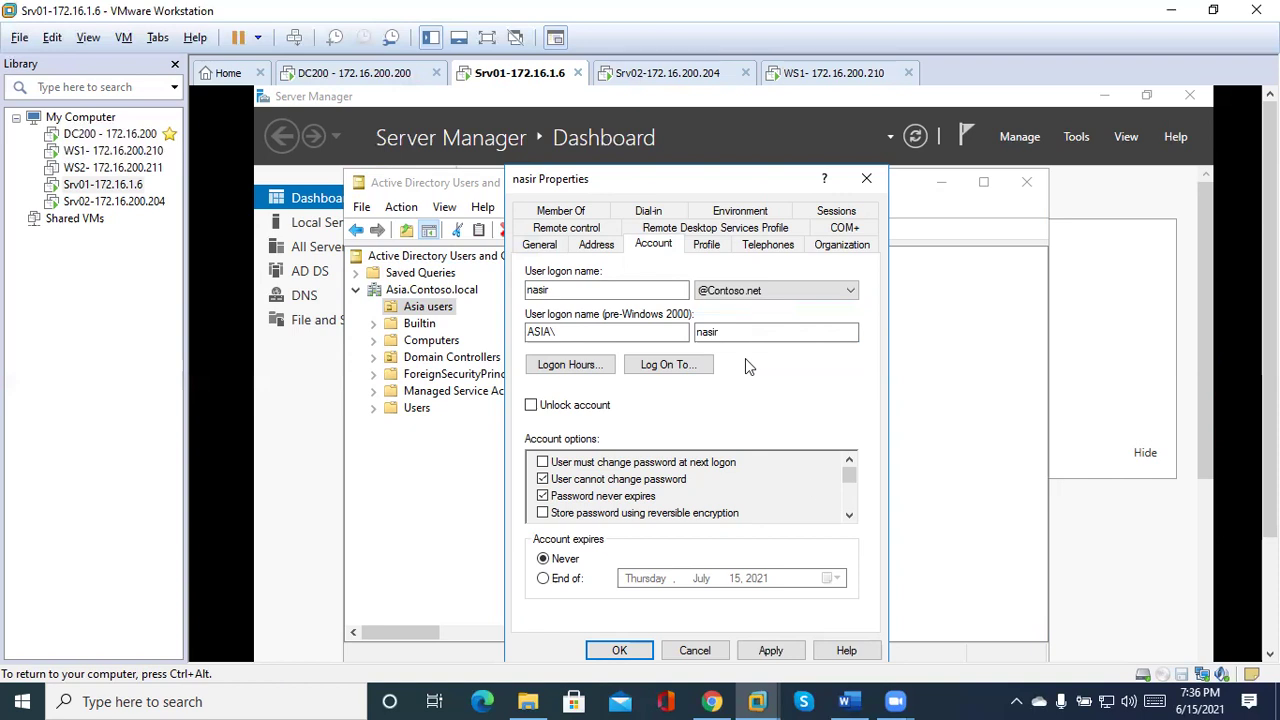
{"action": "left_click", "coordinate": [762, 648]}
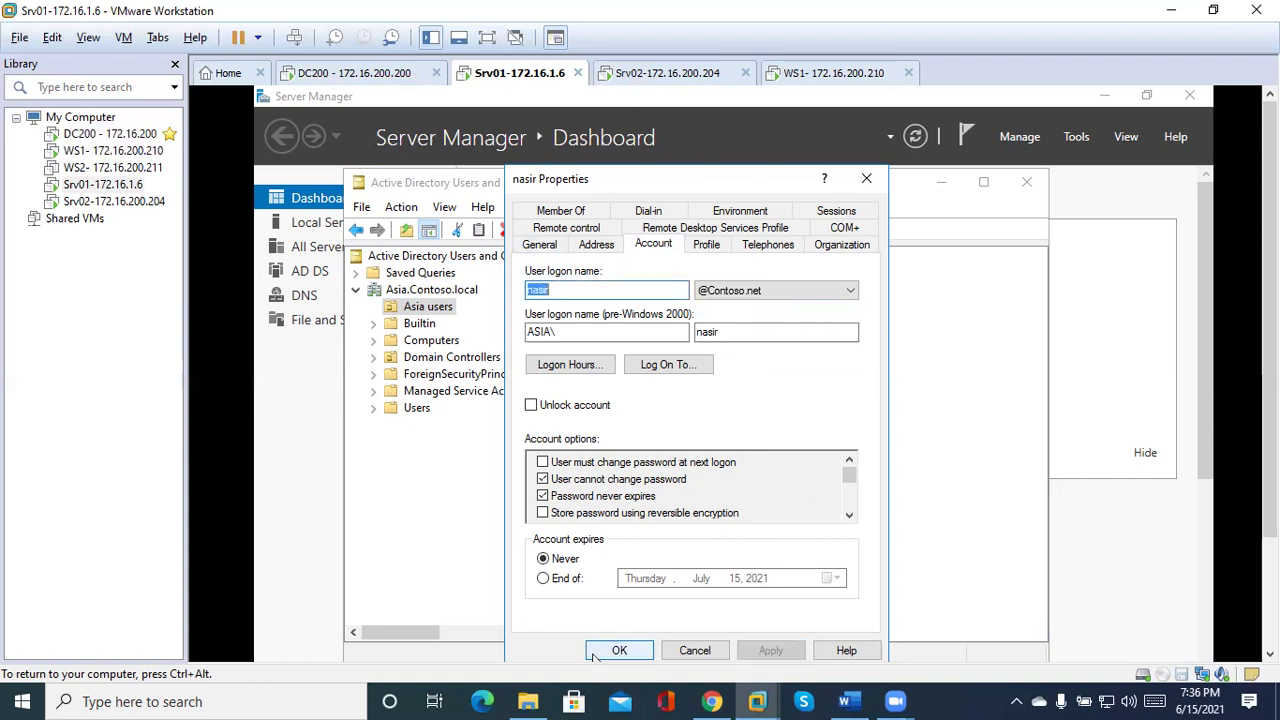
{"action": "left_click", "coordinate": [615, 650]}
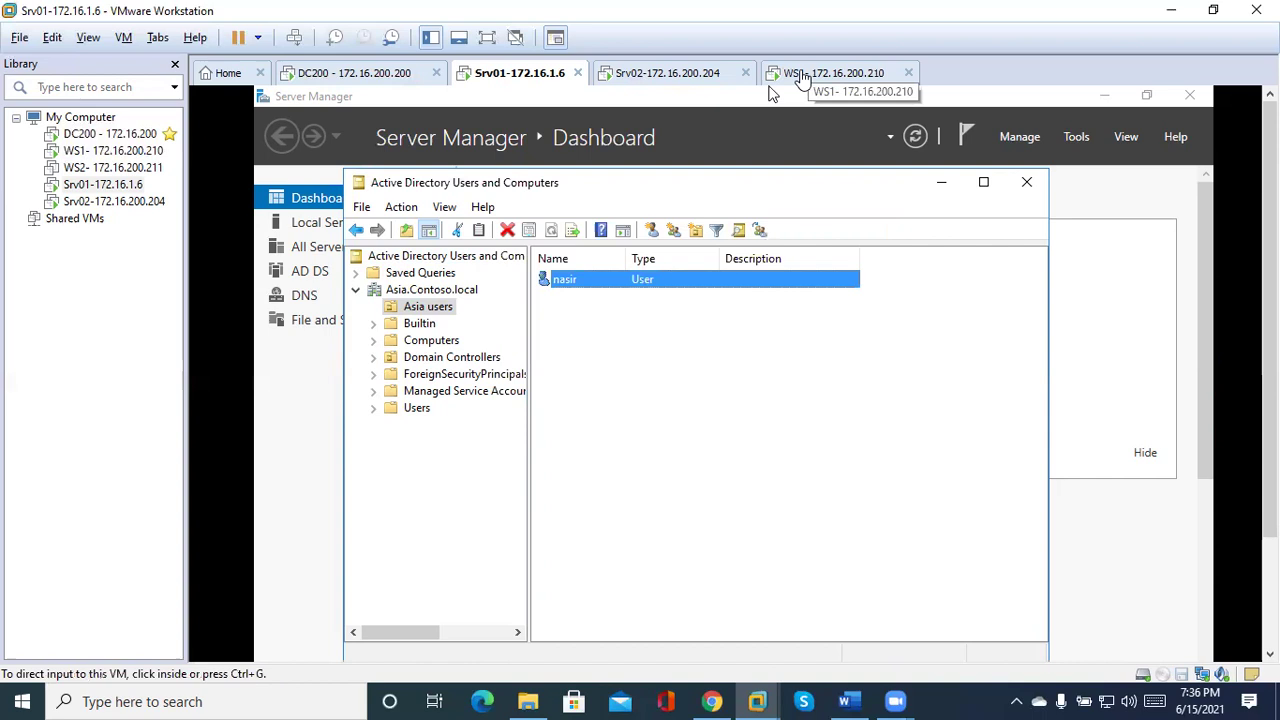
Log WS1 off with the logoff command and bring up the Other user sign-in.
{"action": "left_click", "coordinate": [800, 80]}
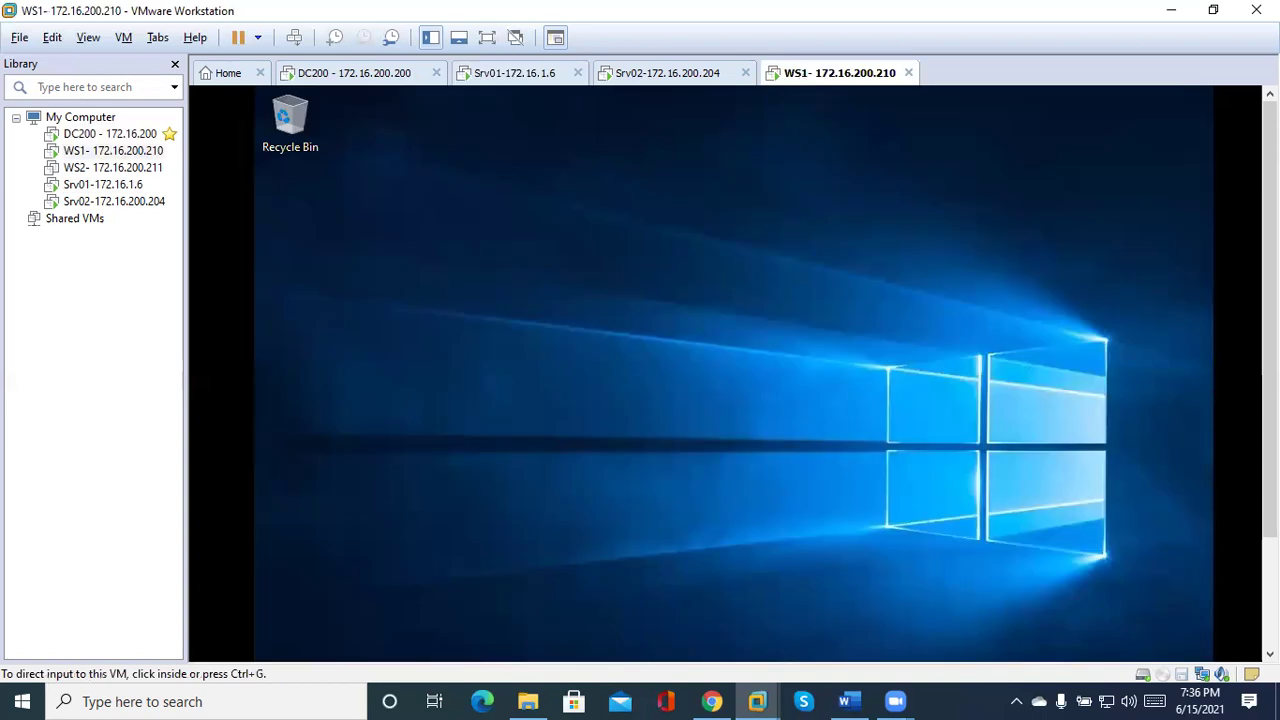
{"action": "scroll", "coordinate": [789, 449], "scroll_direction": "down", "scroll_amount": 3}
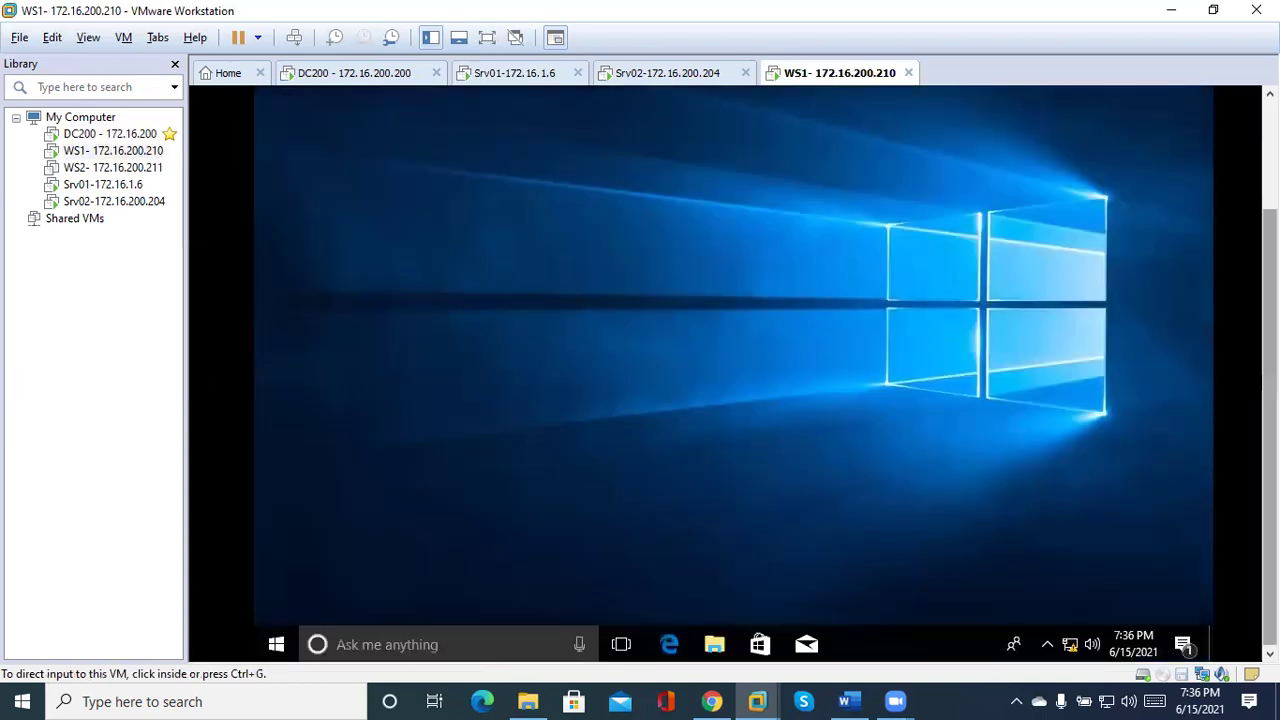
{"action": "left_click", "coordinate": [789, 449]}
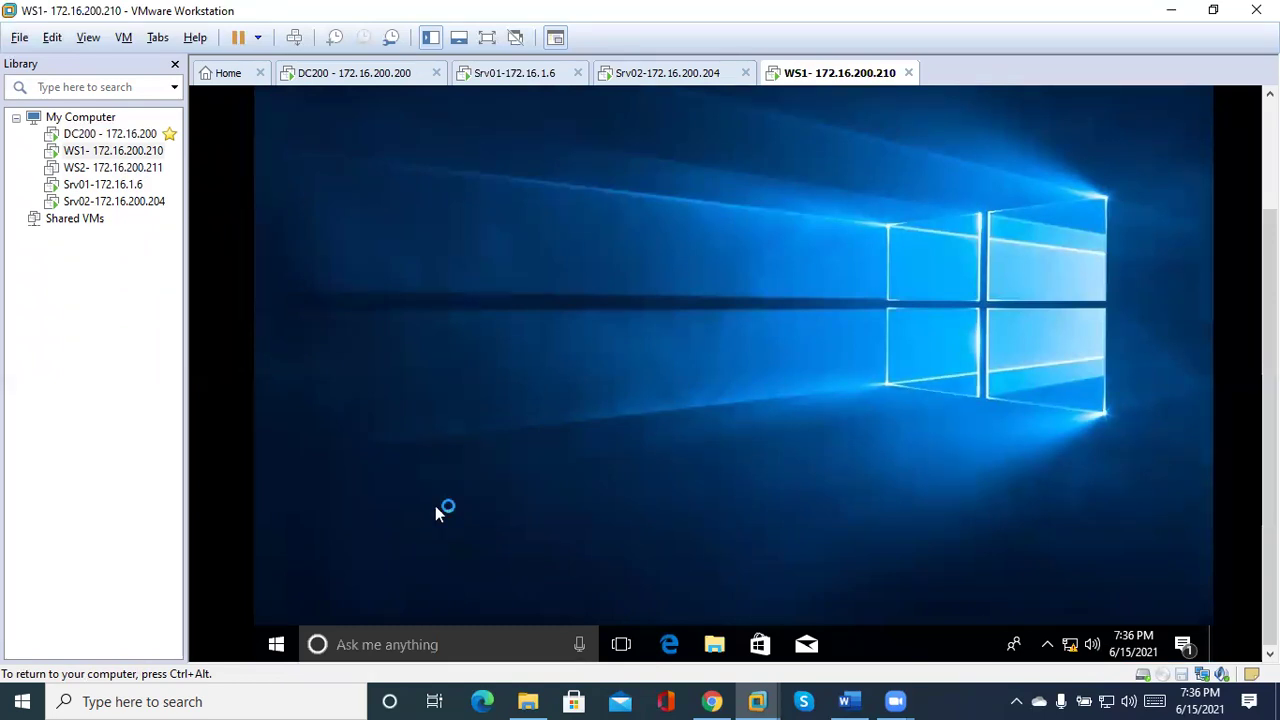
{"action": "left_click", "coordinate": [488, 644]}
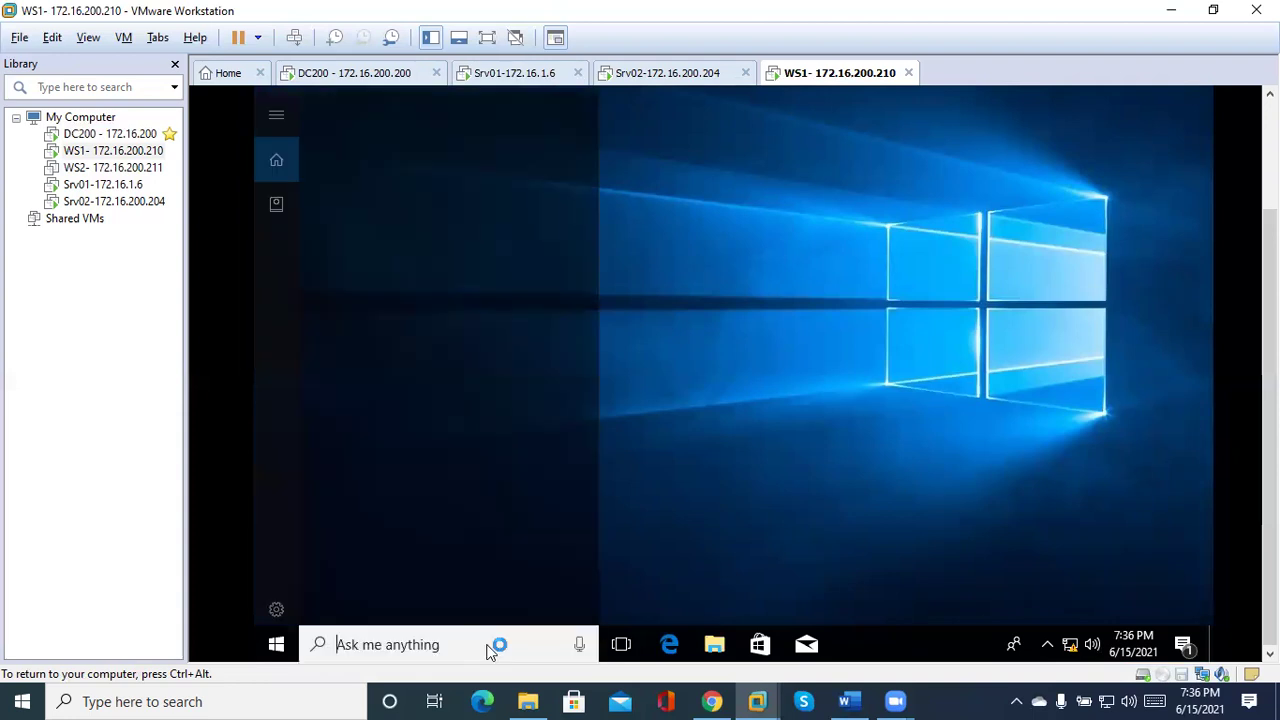
{"action": "type", "text": "logoff"}
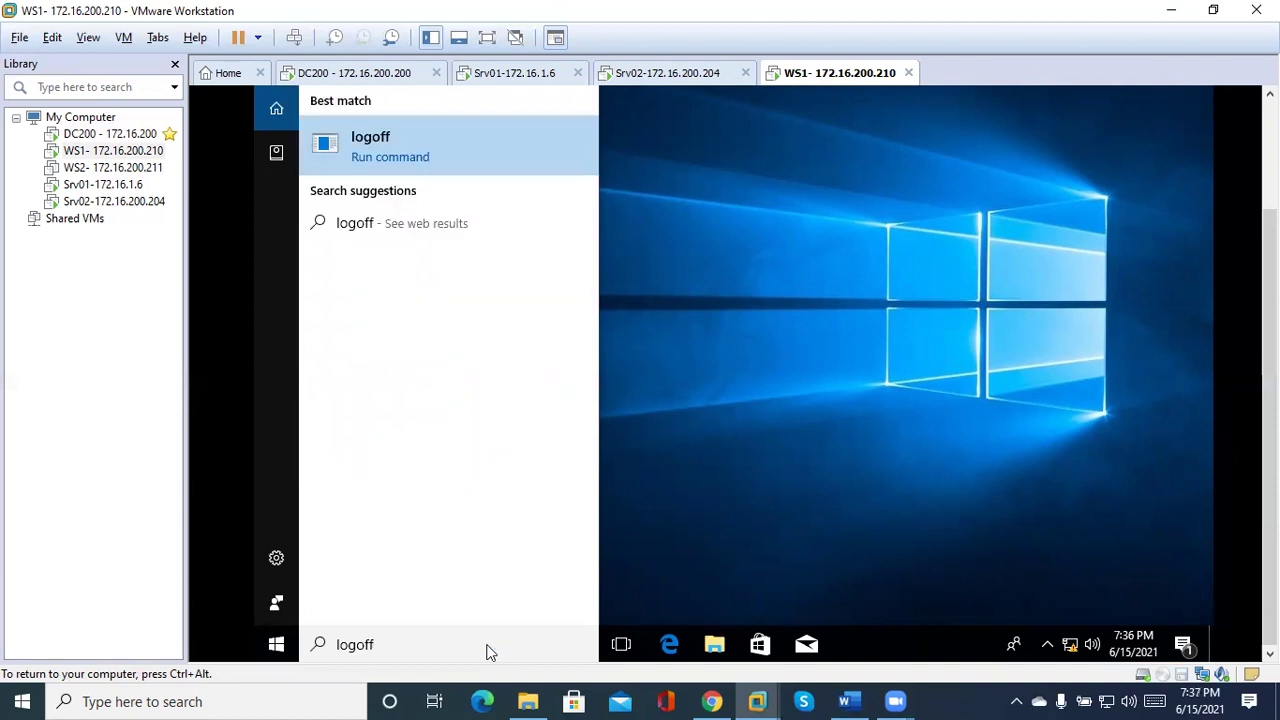
{"action": "key", "text": "Return"}
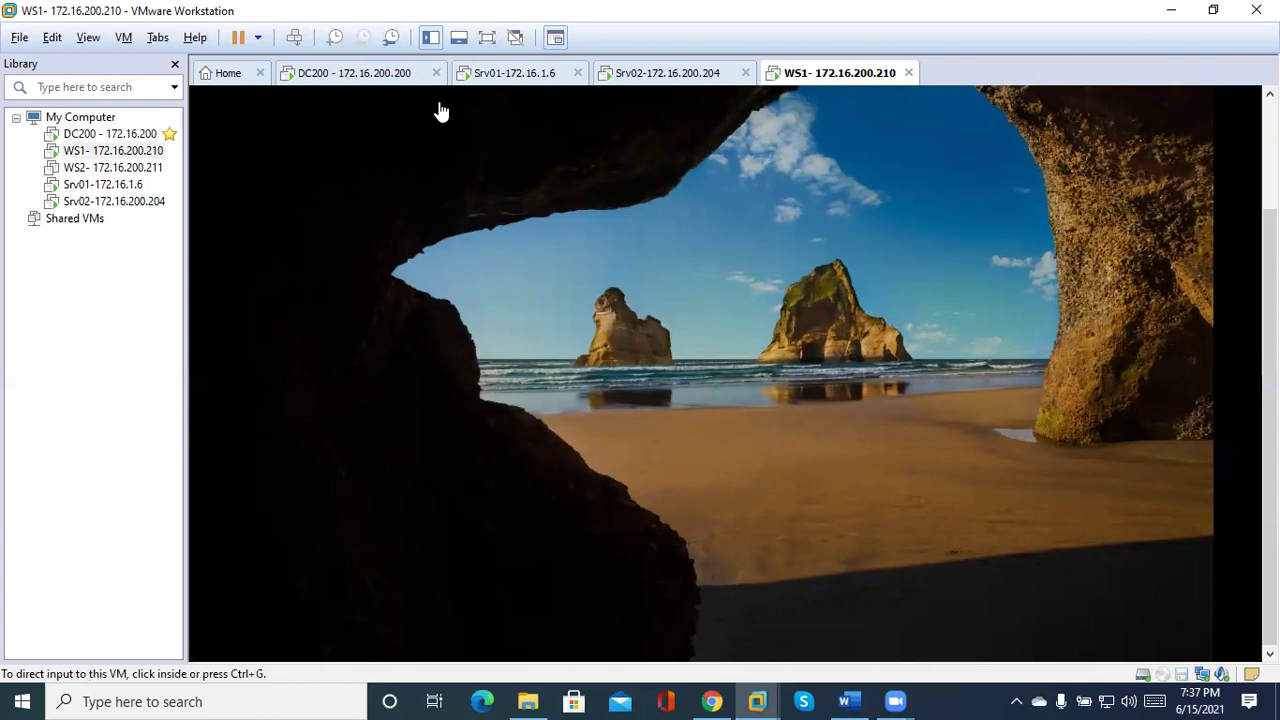
{"action": "left_click", "coordinate": [440, 111]}
{"action": "key", "text": "ctrl+g"}
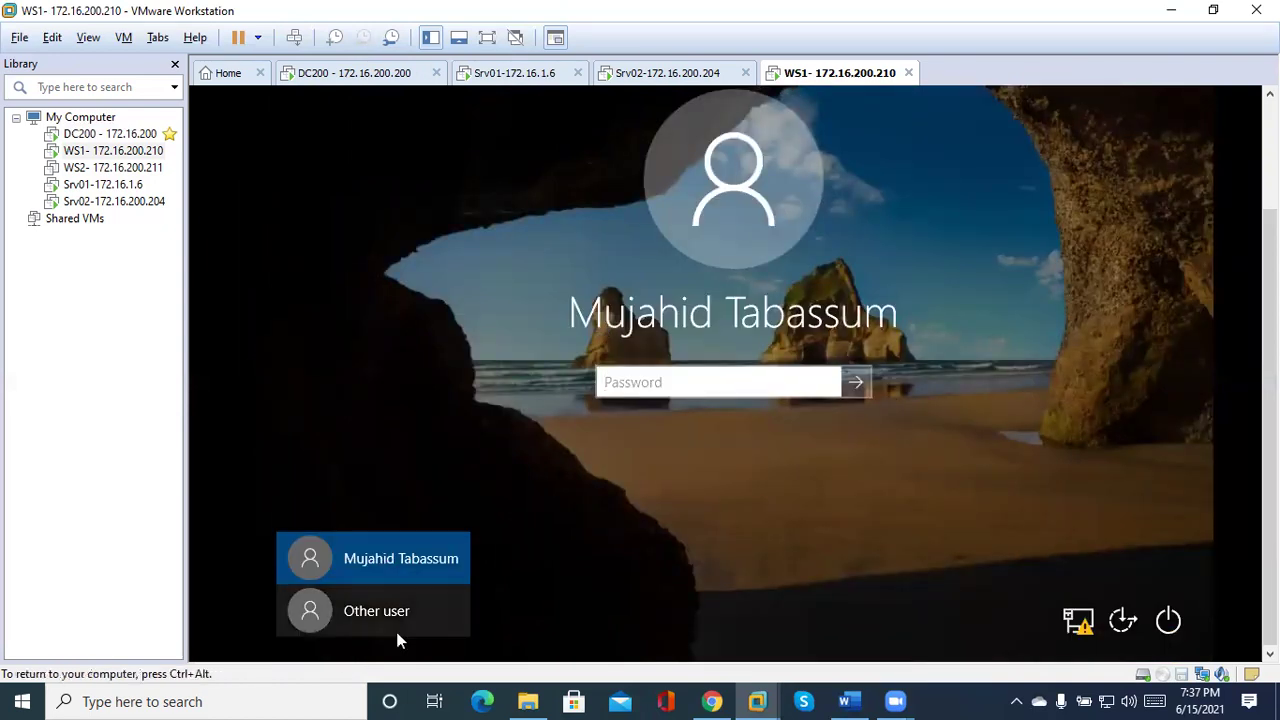
{"action": "left_click", "coordinate": [399, 638]}
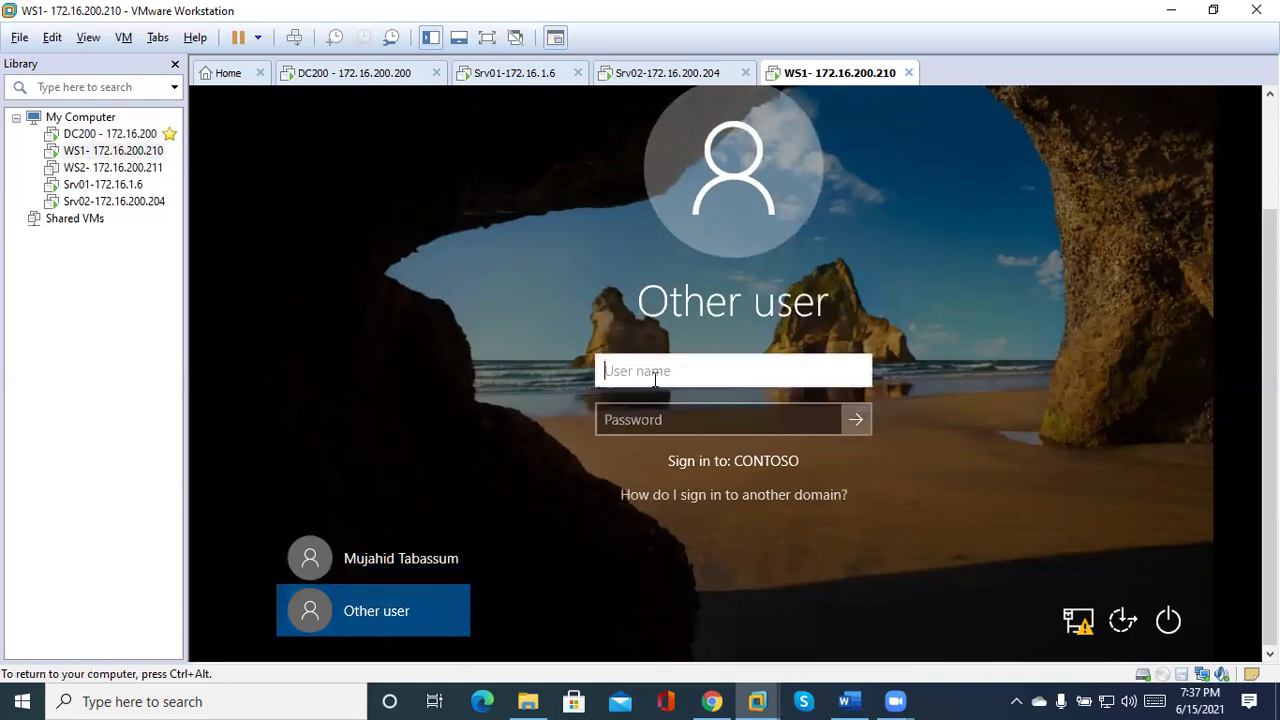
Sign in to WS1 with the user's new contoso.net UPN and the account password.
{"action": "type", "text": "nasir@contoso.net"}
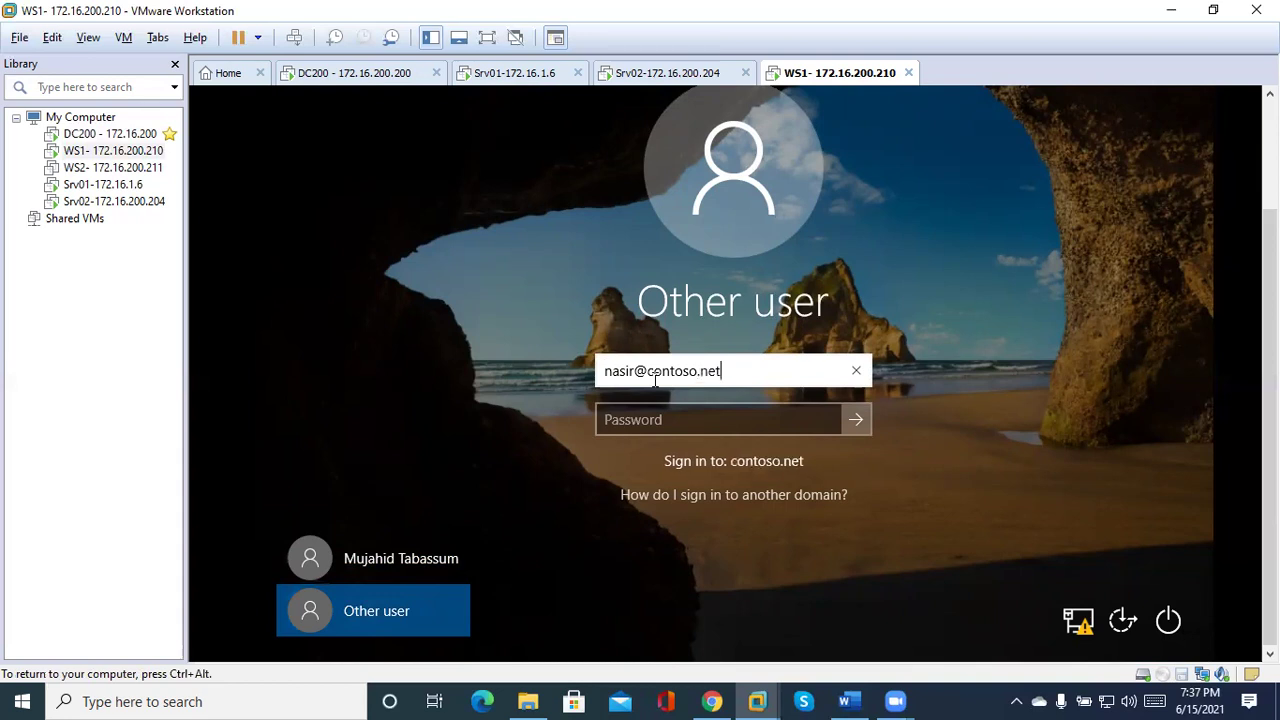
{"action": "left_click", "coordinate": [636, 424]}
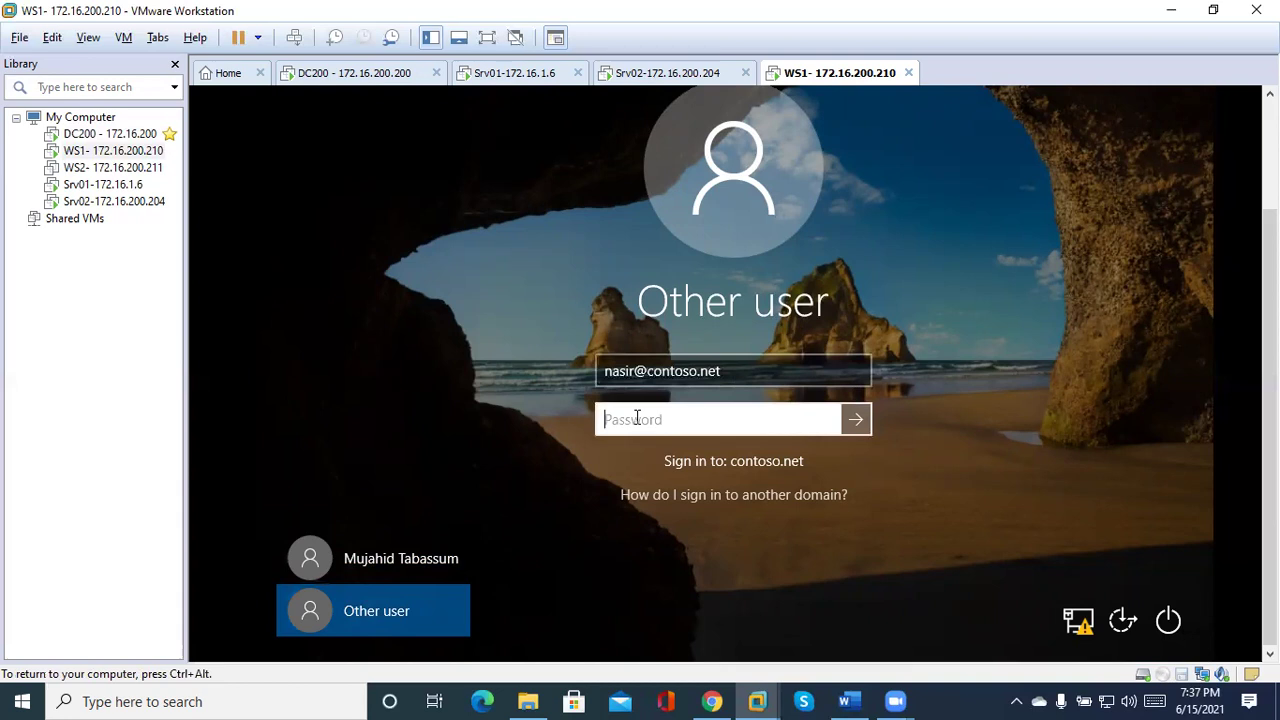
{"action": "type", "text": "********"}
{"action": "key", "text": "Return"}
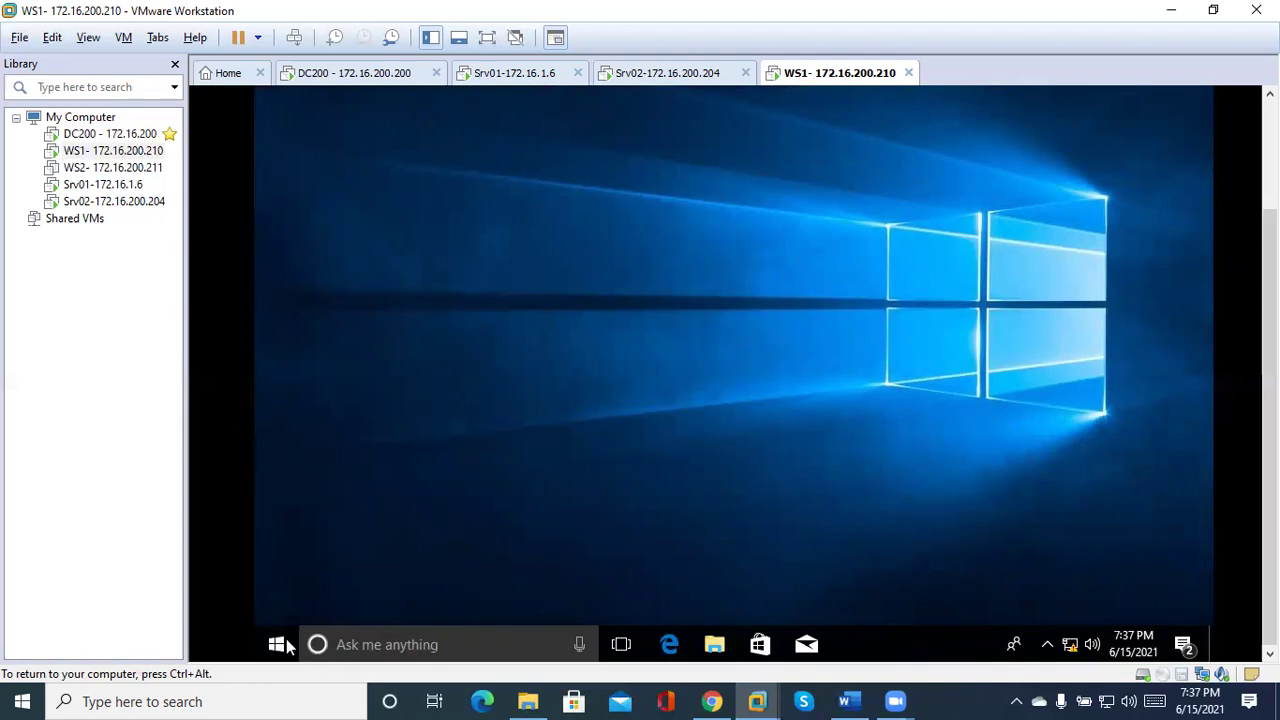
Launch Command Prompt on WS1 by searching cmd, then capture keyboard input for the VM.
{"action": "left_click", "coordinate": [377, 646]}
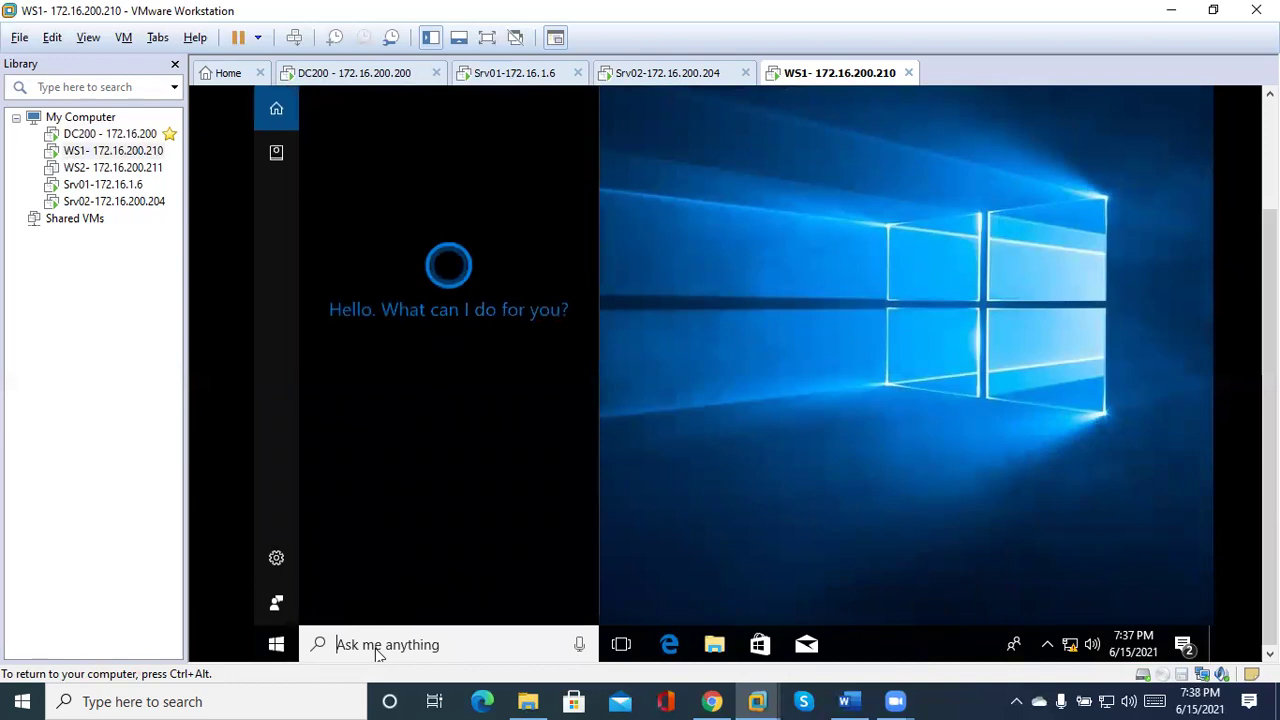
{"action": "type", "text": "c"}
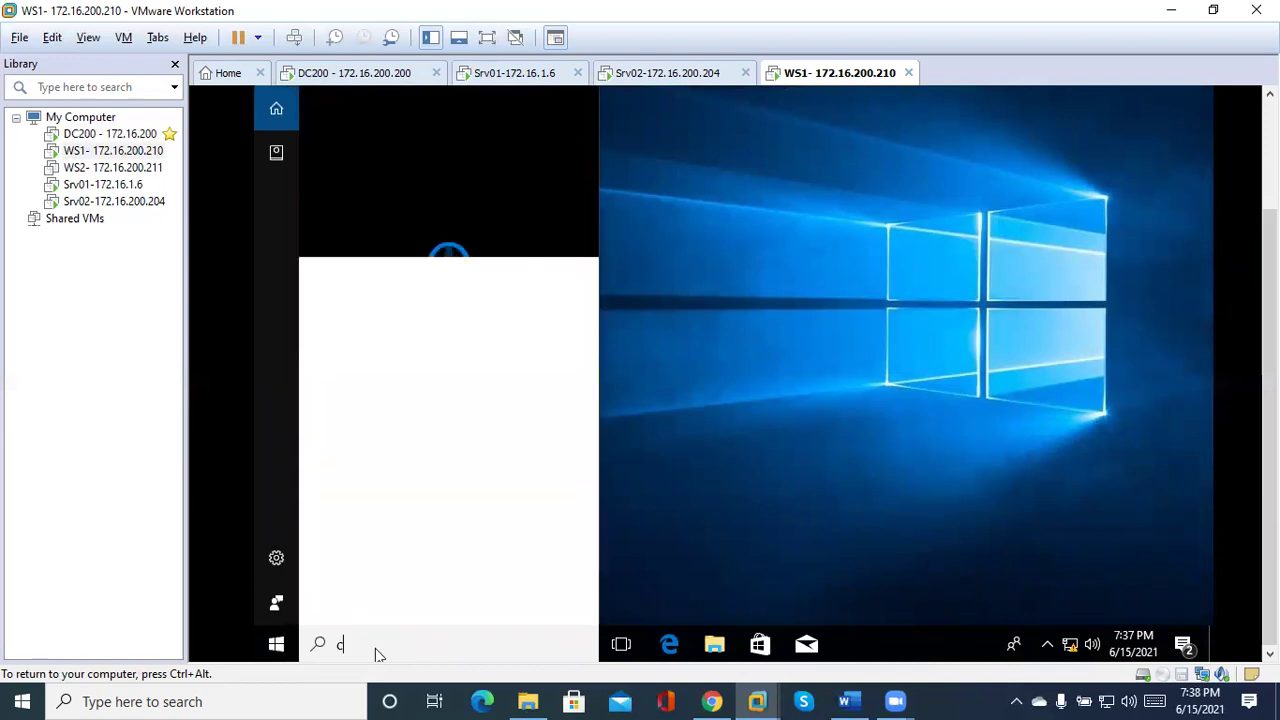
{"action": "type", "text": "md"}
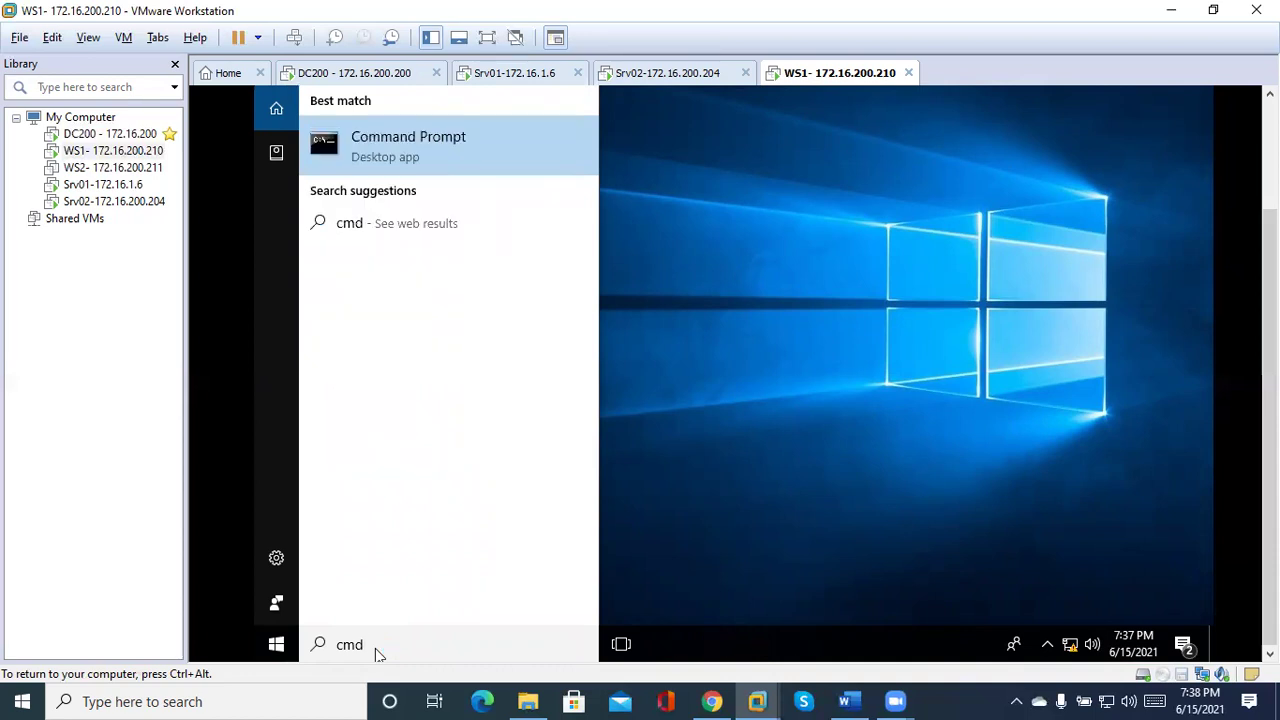
{"action": "key", "text": "Return"}
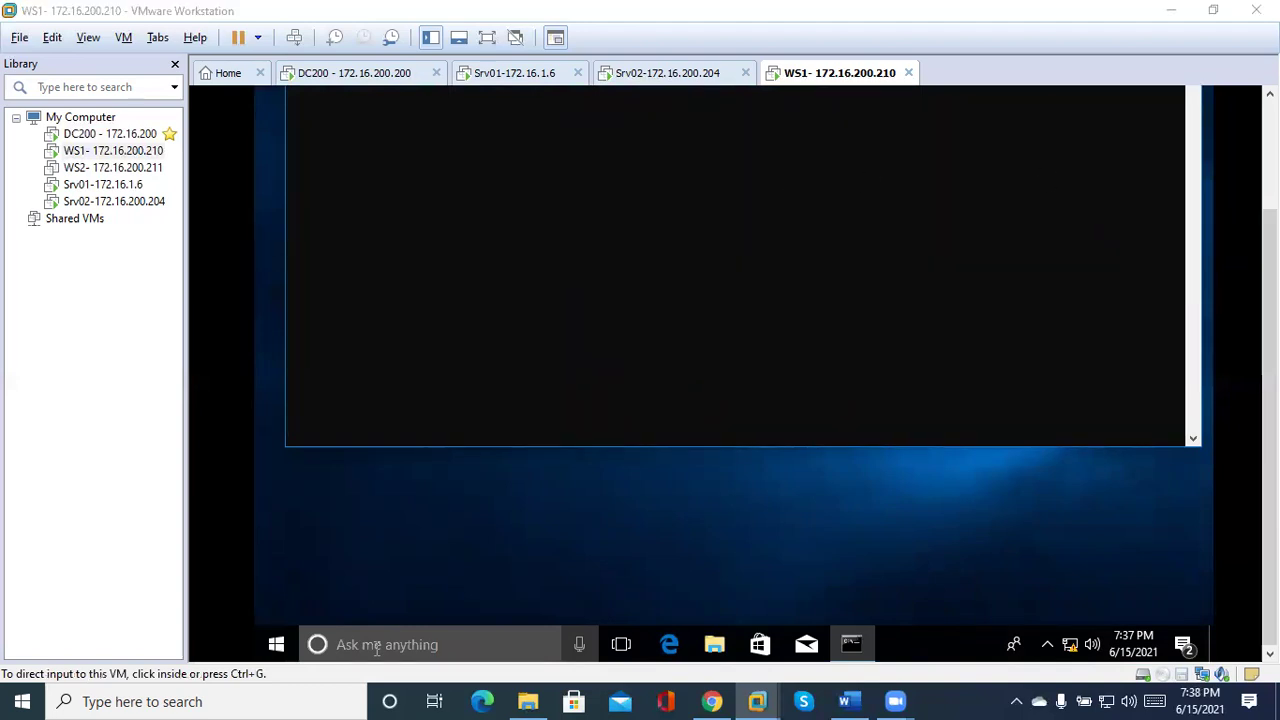
{"action": "left_click", "coordinate": [377, 648]}
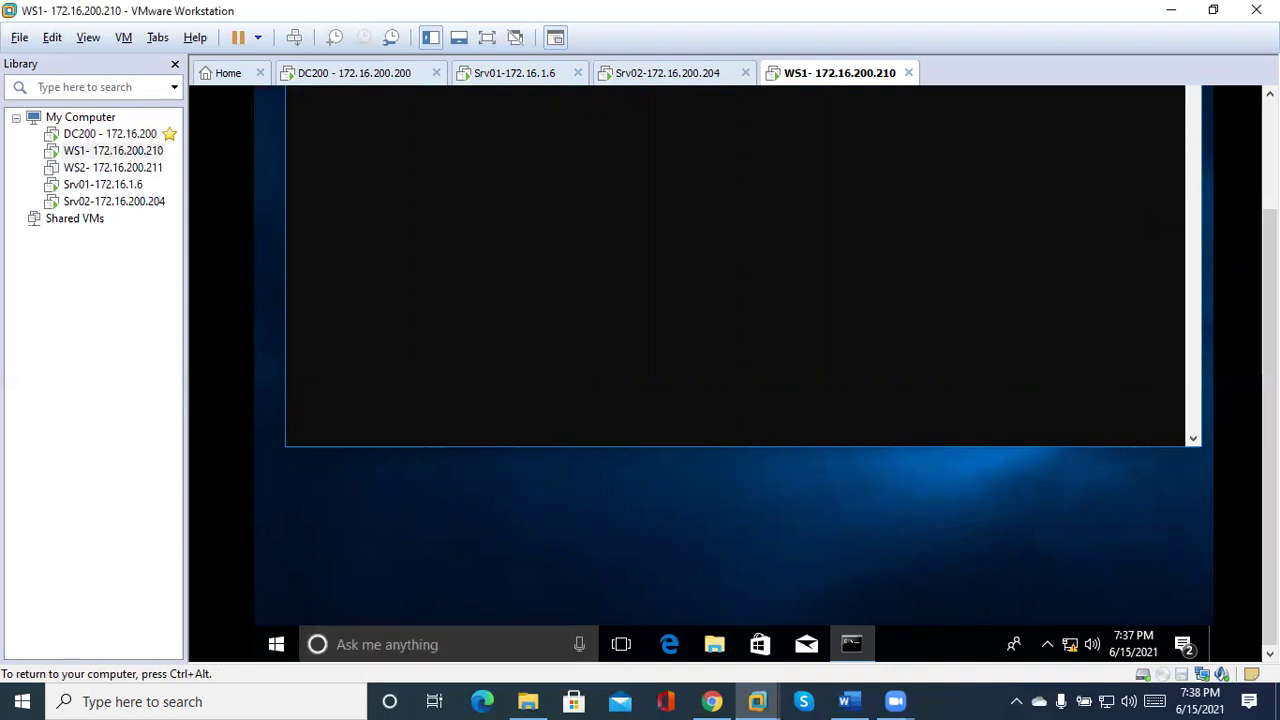
{"action": "key", "text": "ctrl+alt"}
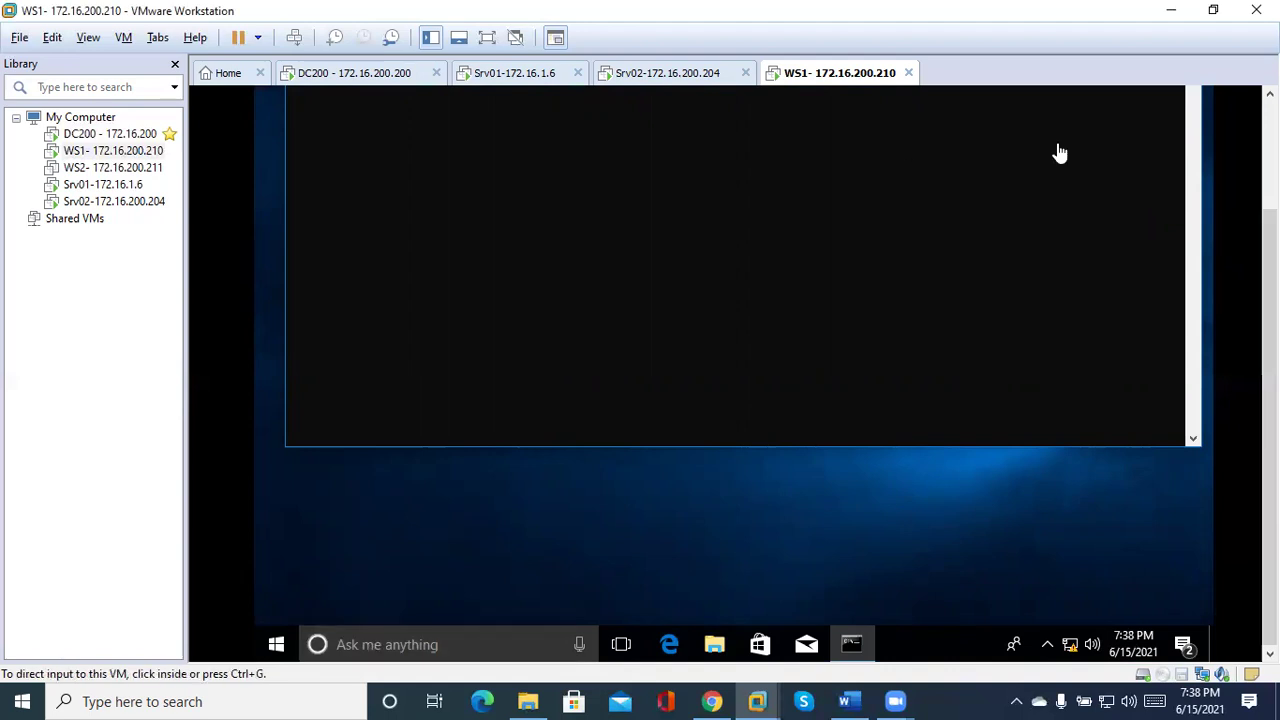
{"action": "left_click", "coordinate": [914, 150]}
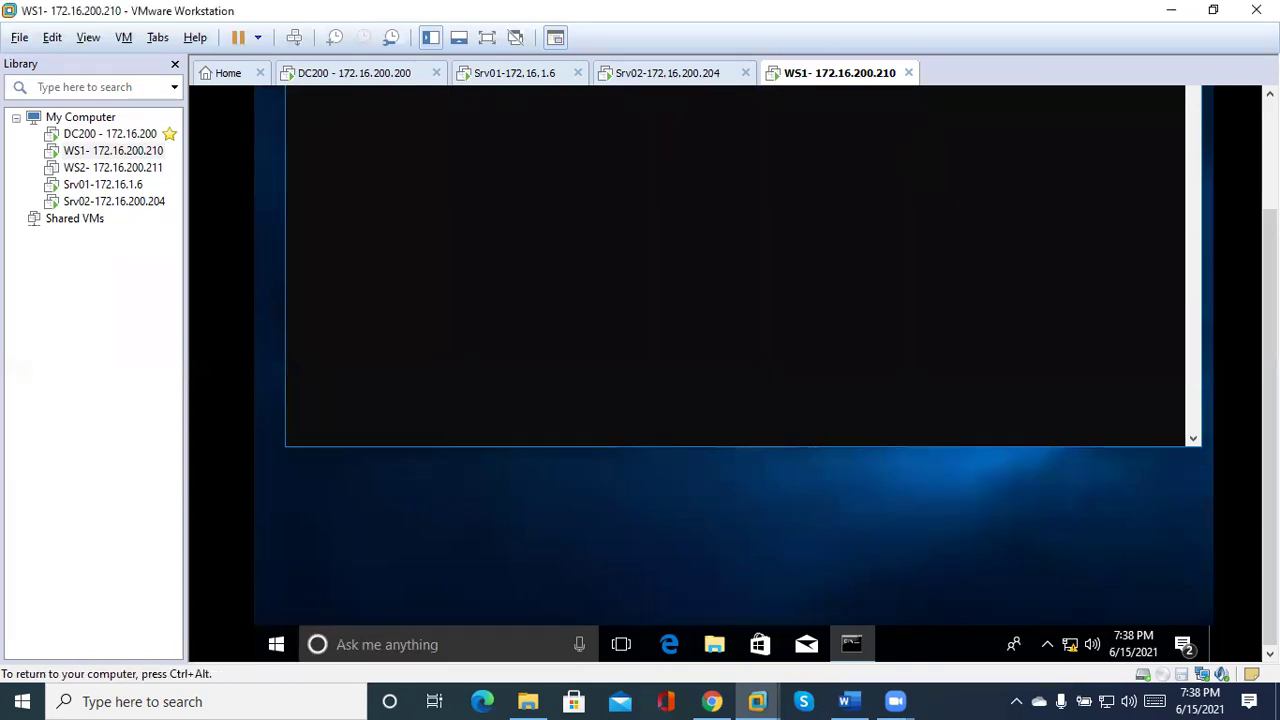
{"action": "key", "text": "ctrl+alt"}
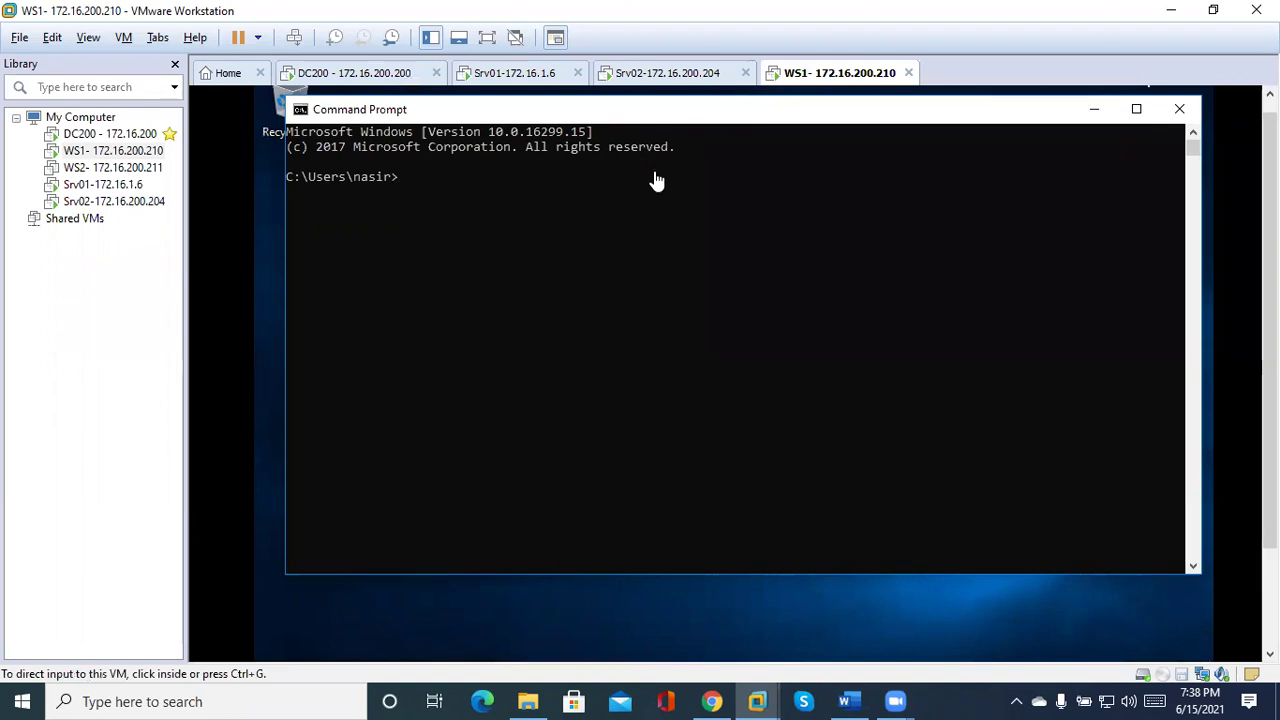
Run set and highlight the USERNAME and USERDNSDOMAIN=ASIA.CONTOSO.LOCAL lines.
{"action": "left_click", "coordinate": [605, 203]}
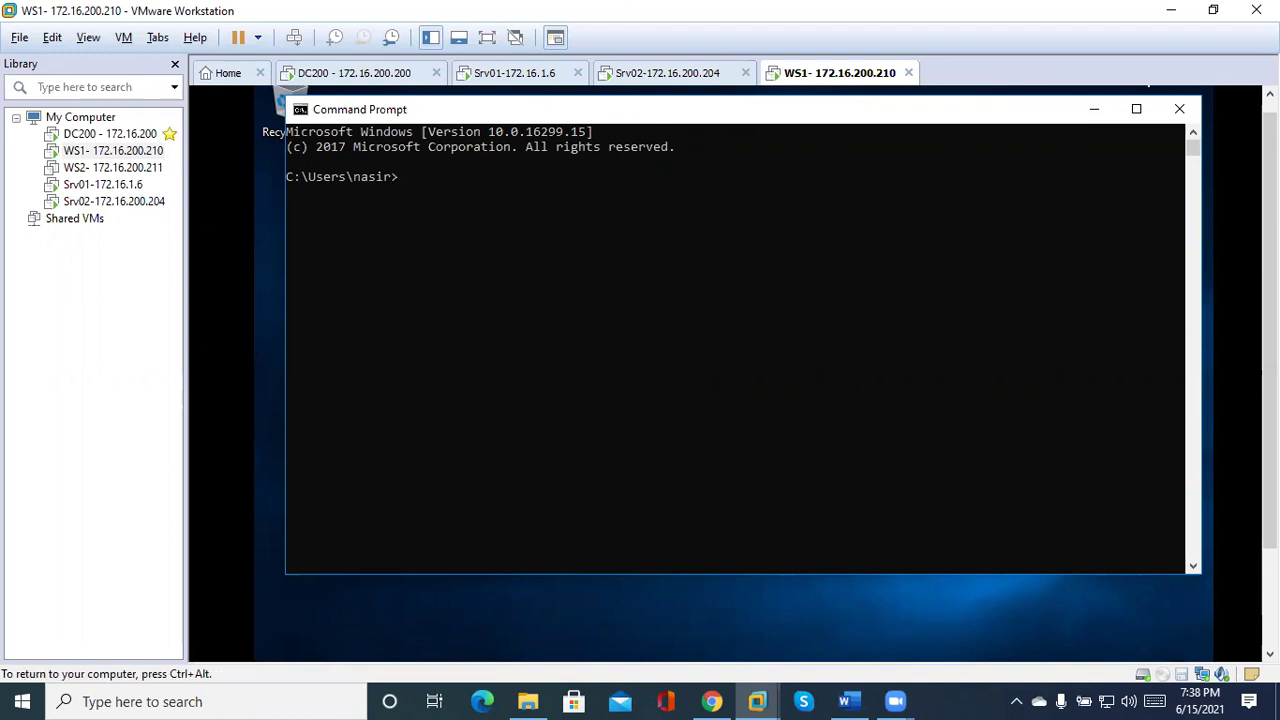
{"action": "type", "text": "set"}
{"action": "key", "text": "Return"}
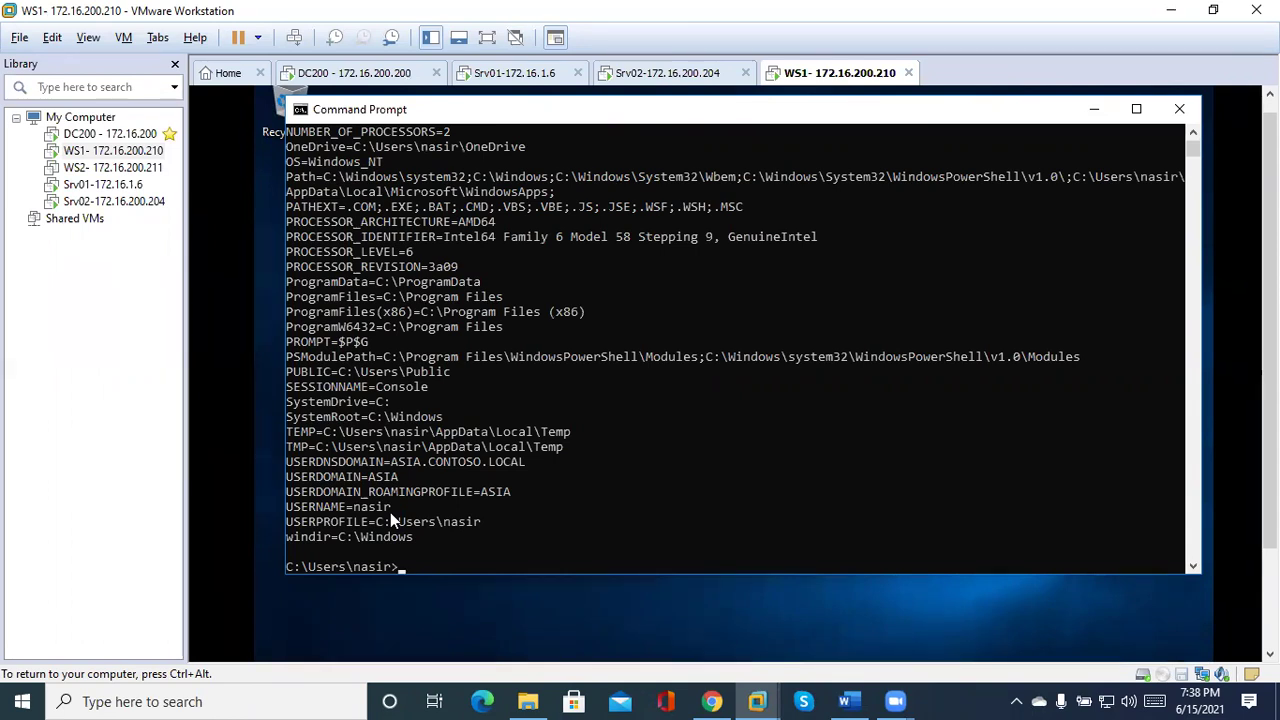
{"action": "left_click_drag", "start_coordinate": [398, 519], "coordinate": [504, 509]}
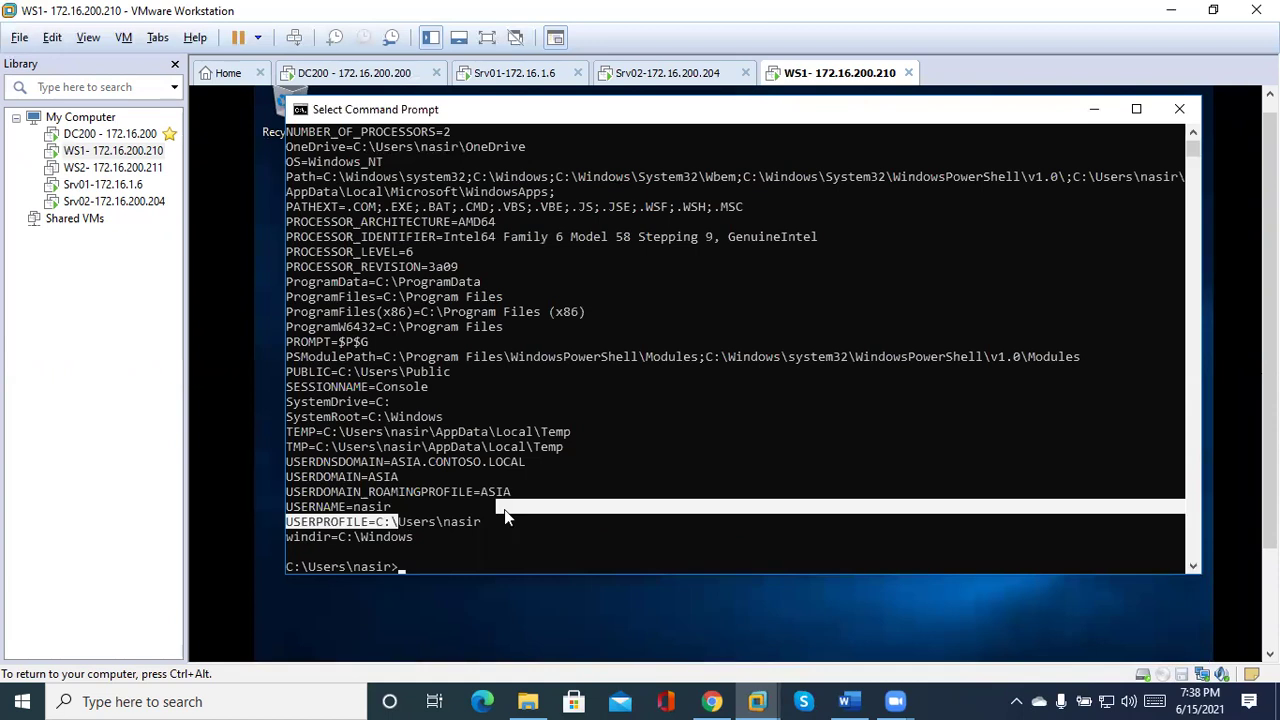
{"action": "left_click_drag", "start_coordinate": [374, 459], "coordinate": [551, 464]}
{"action": "left_click", "coordinate": [551, 464]}
{"action": "key", "text": "ctrl+alt"}
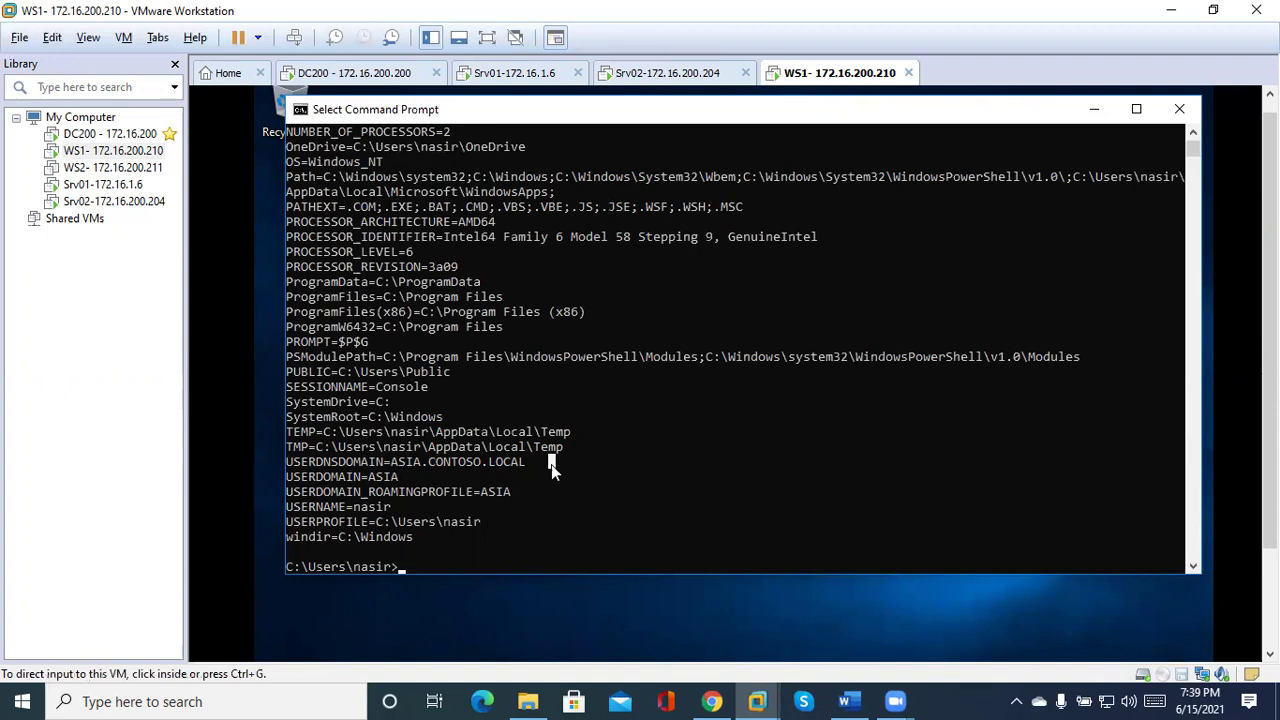
{"action": "scroll", "coordinate": [551, 464], "scroll_direction": "down", "scroll_amount": 2}
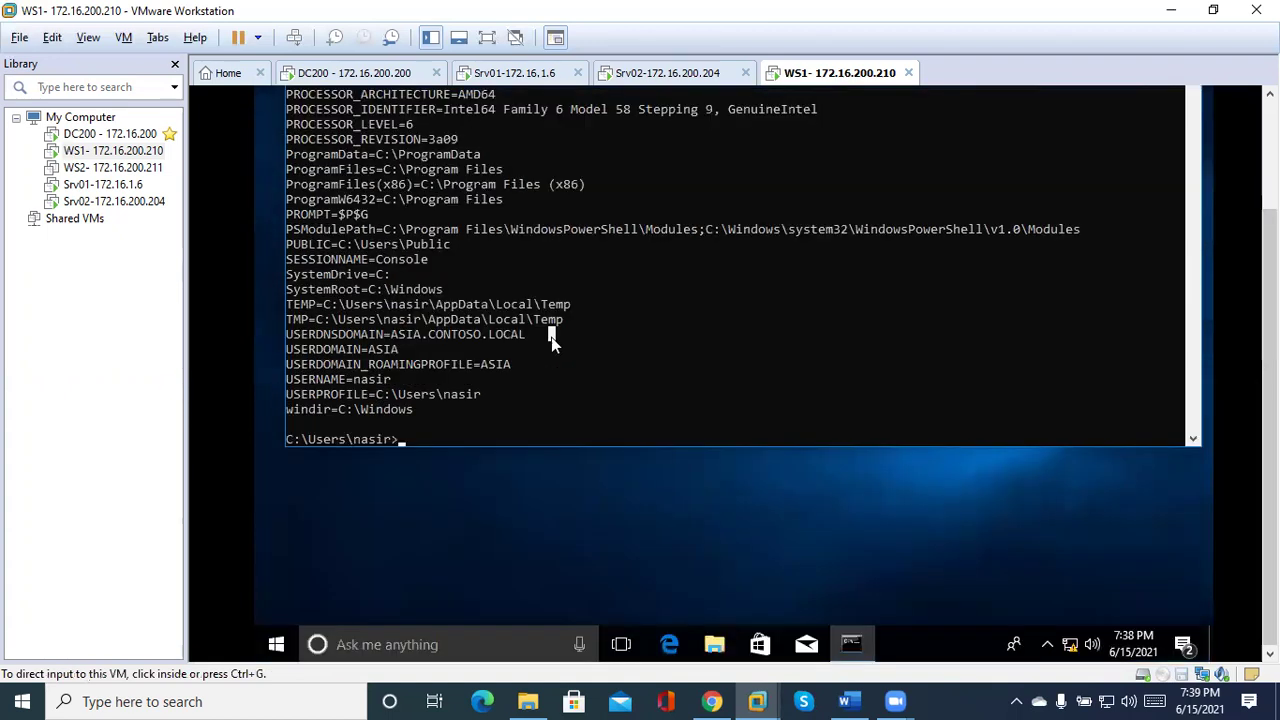
{"action": "left_click", "coordinate": [518, 388]}
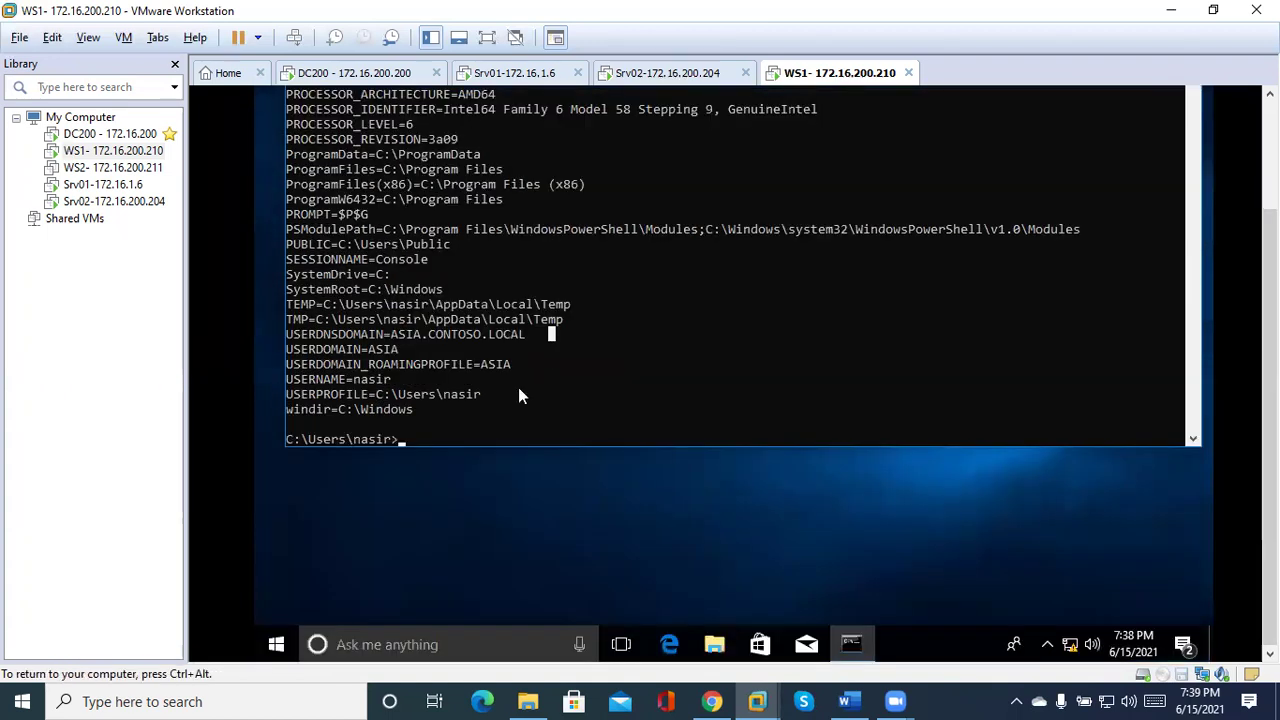
Sign the user out of WS1 with logoff and dismiss the lock screen.
{"action": "left_click", "coordinate": [436, 640]}
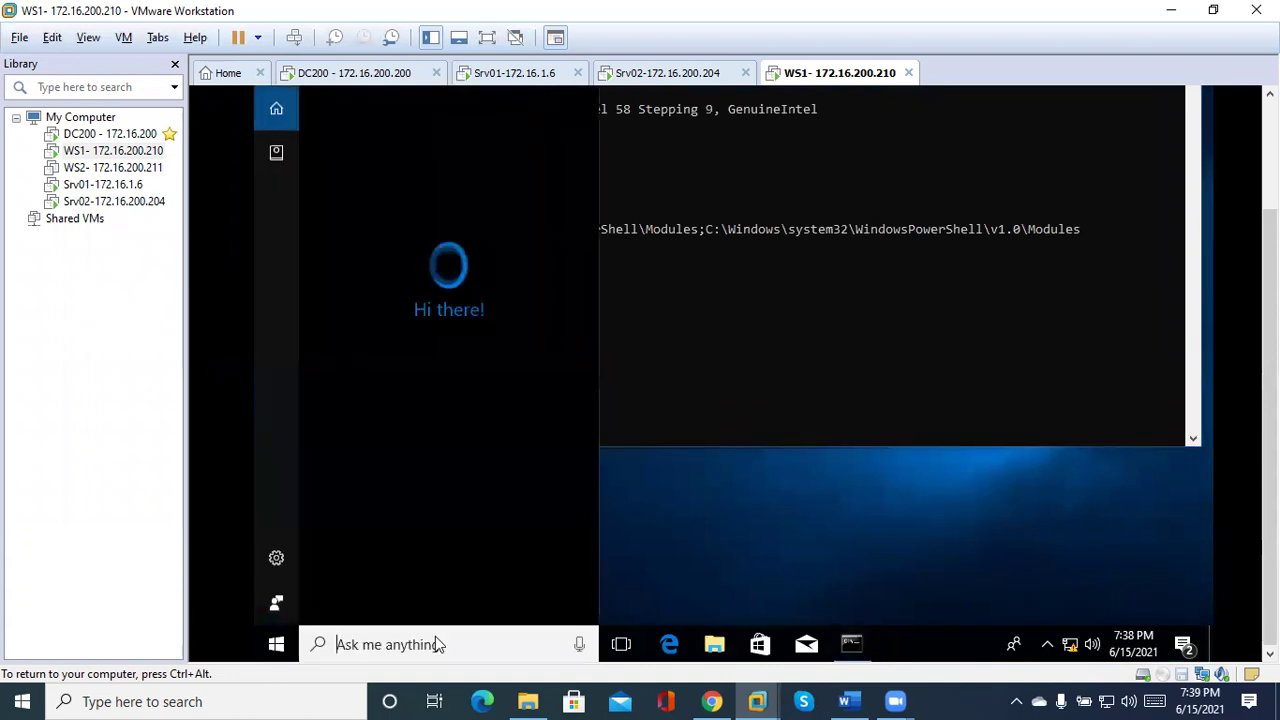
{"action": "type", "text": "logoff"}
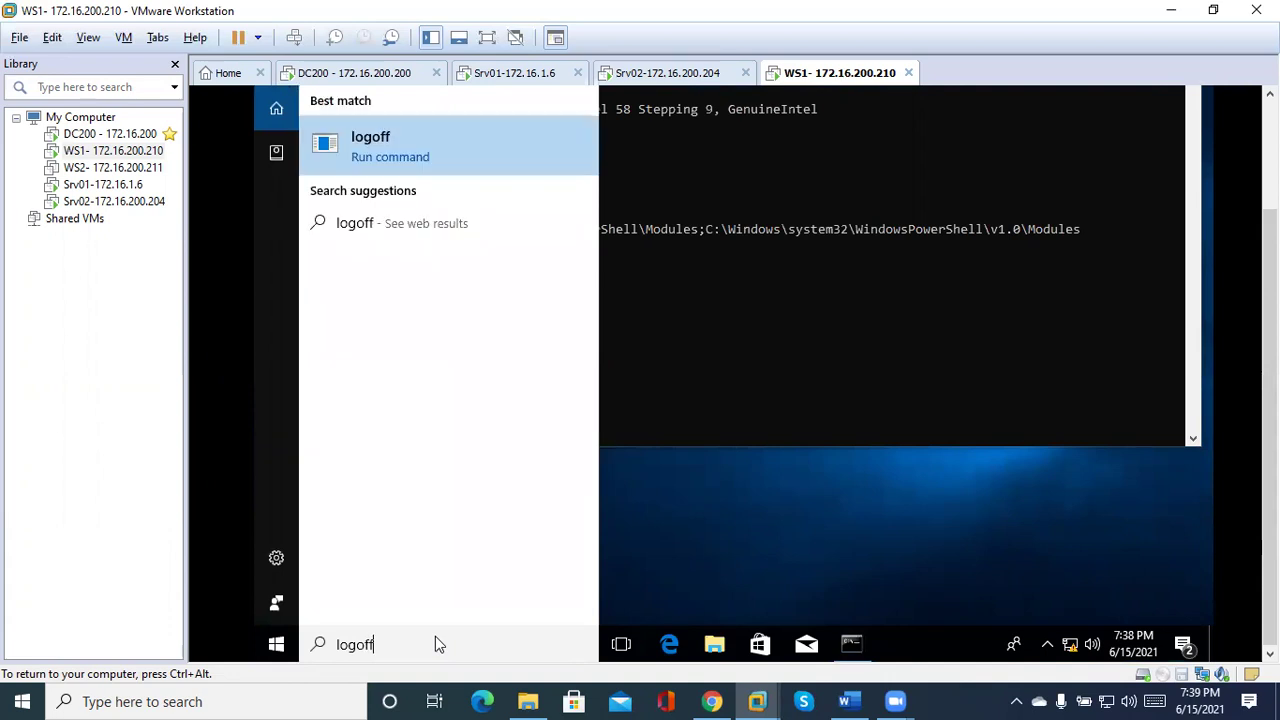
{"action": "key", "text": "Return"}
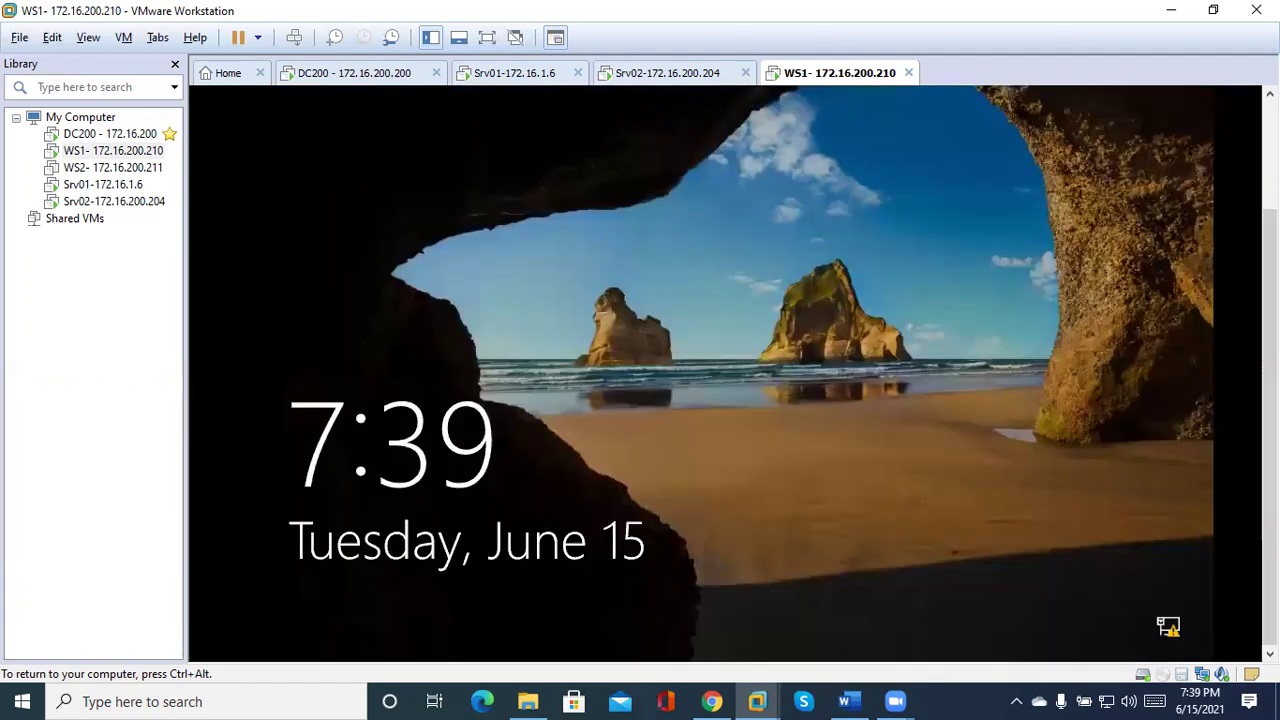
{"action": "left_click", "coordinate": [1093, 134]}
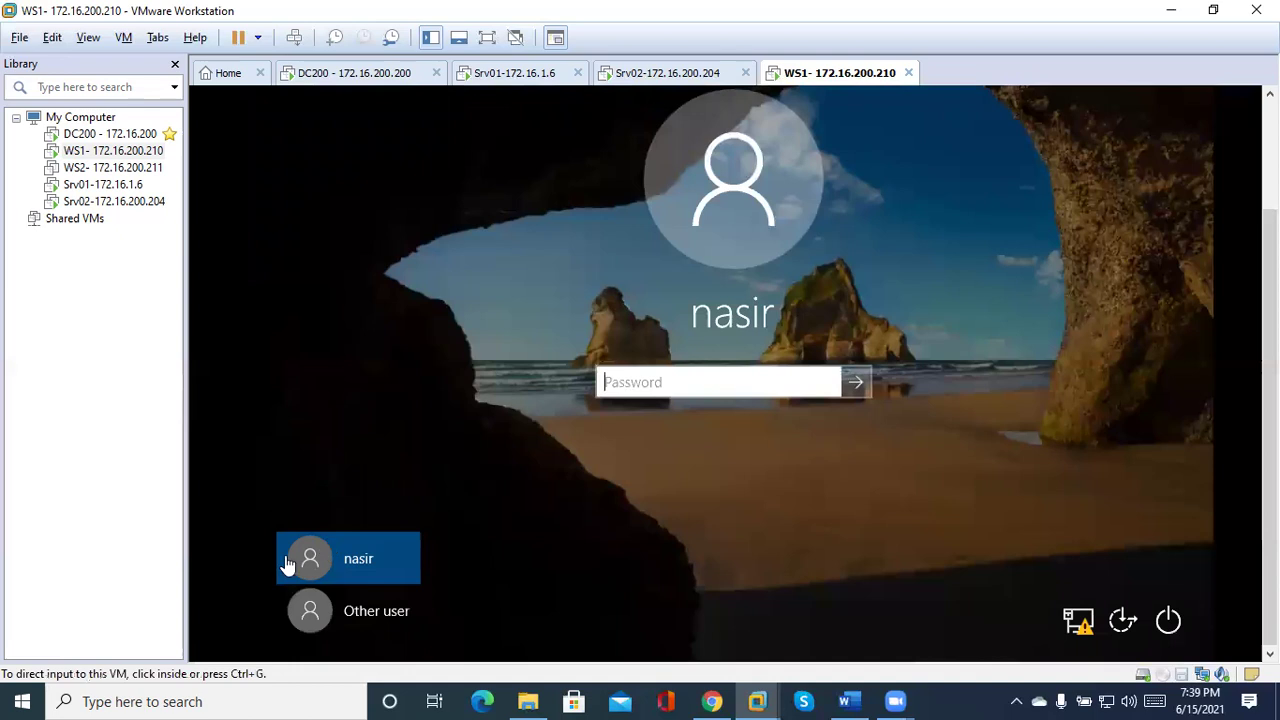
Choose Other user and enter the user name with the contoso.net suffix.
{"action": "left_click", "coordinate": [362, 610]}
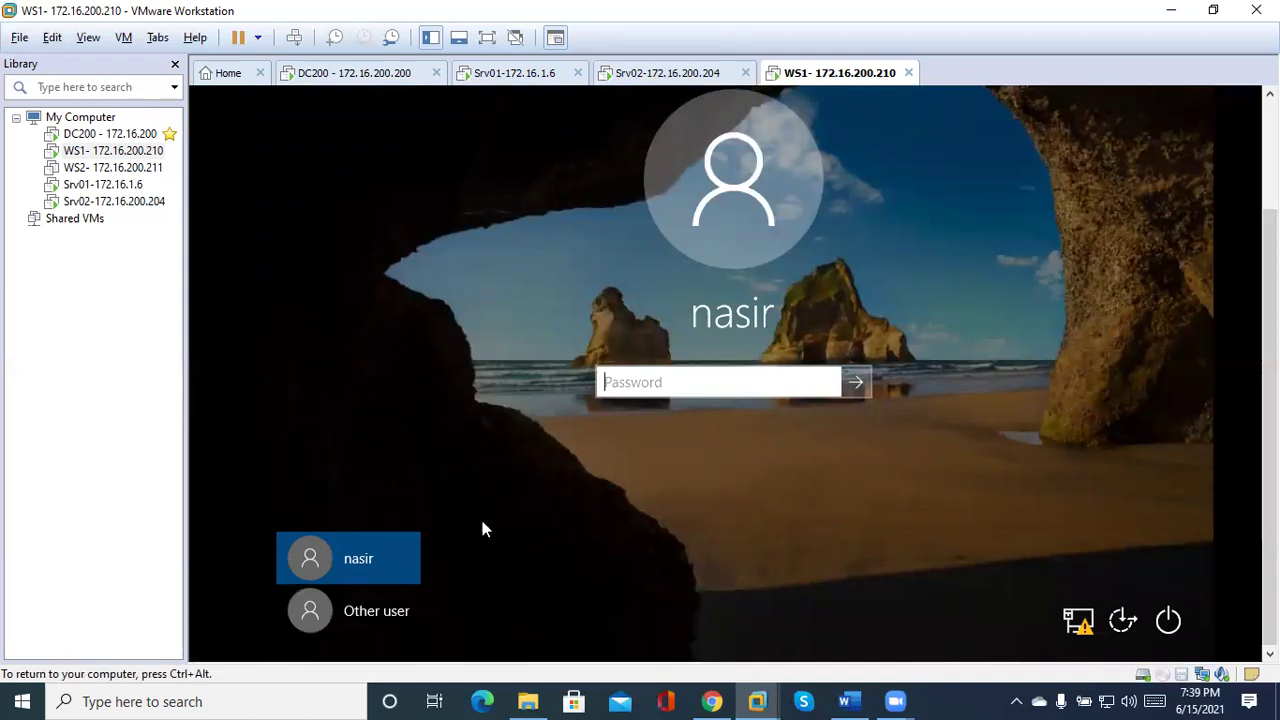
{"action": "left_click", "coordinate": [382, 606]}
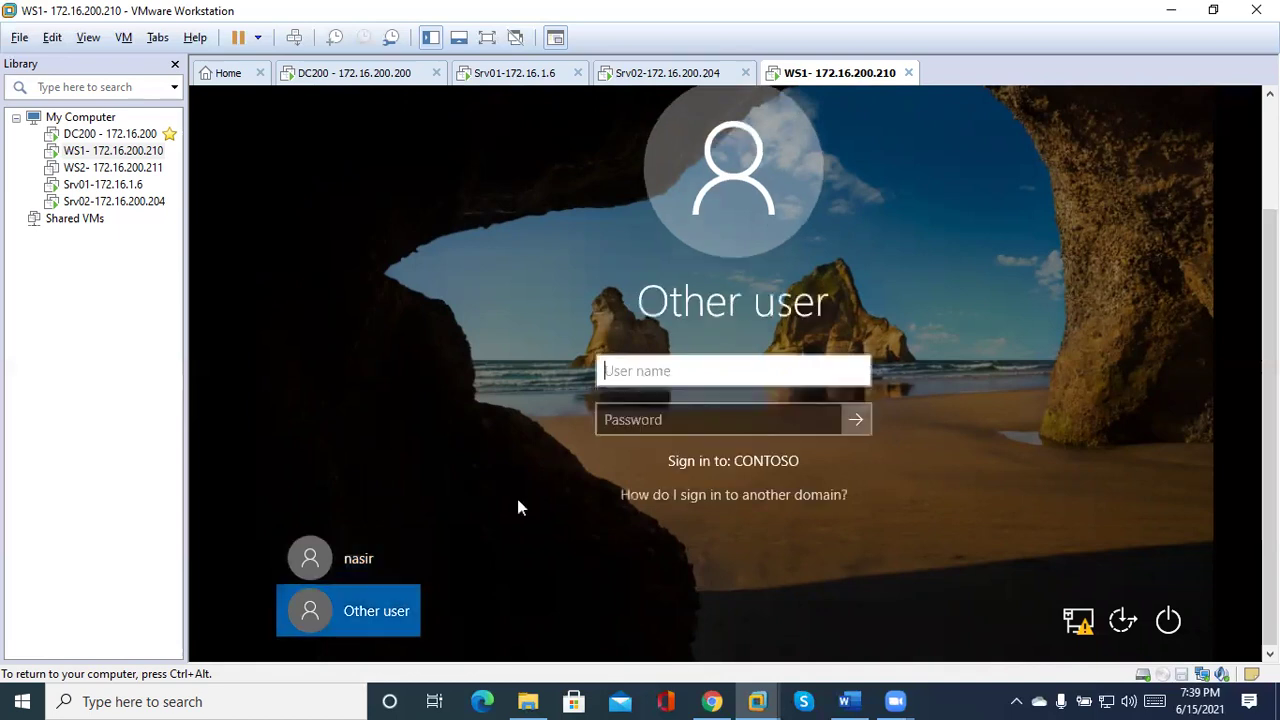
{"action": "type", "text": "nasir"}
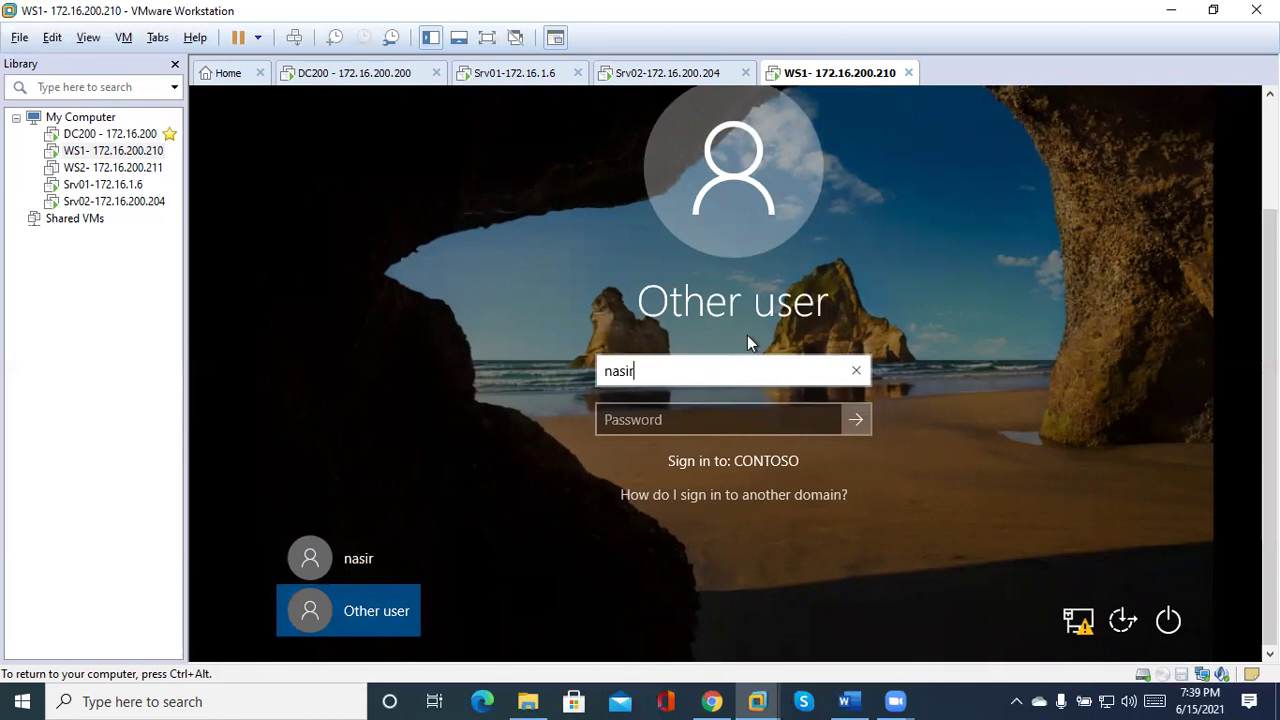
{"action": "type", "text": "@asia.contoso.local"}
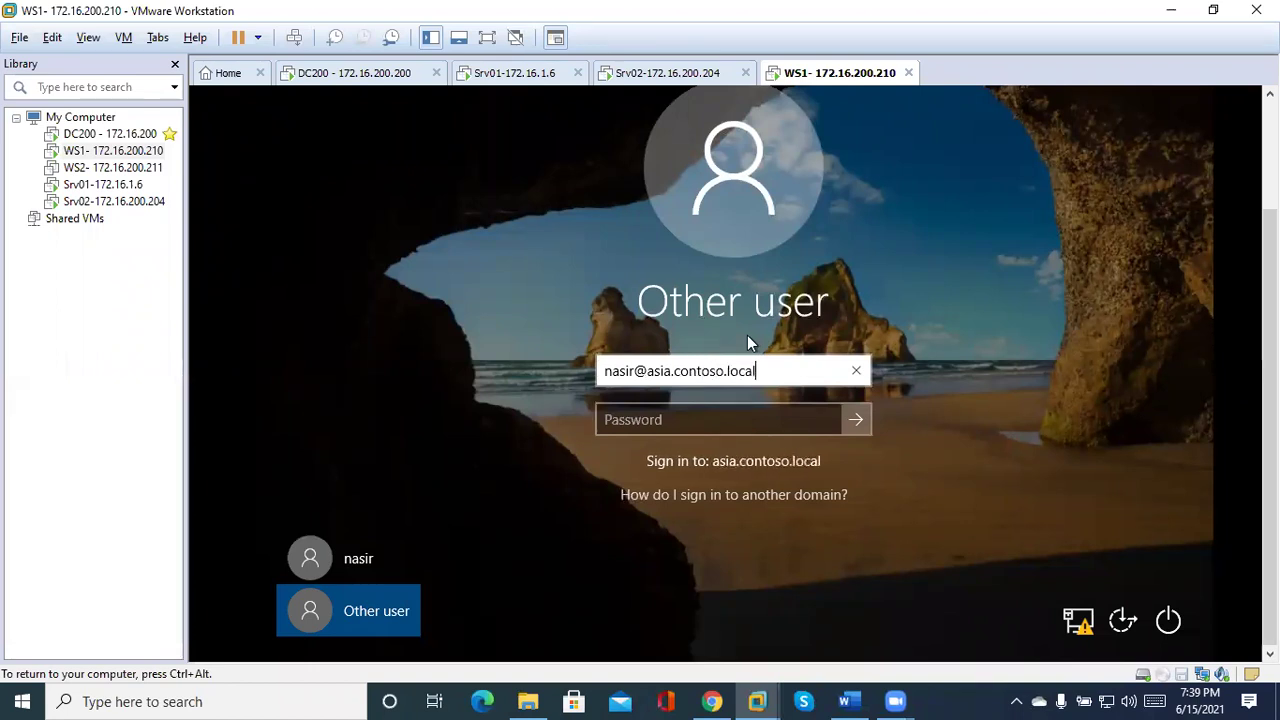
{"action": "key", "text": "BackSpace"}
{"action": "key", "text": "BackSpace"}
{"action": "key", "text": "BackSpace"}
{"action": "key", "text": "BackSpace"}
{"action": "key", "text": "BackSpace"}
{"action": "key", "text": "BackSpace"}
{"action": "key", "text": "BackSpace"}
{"action": "key", "text": "BackSpace"}
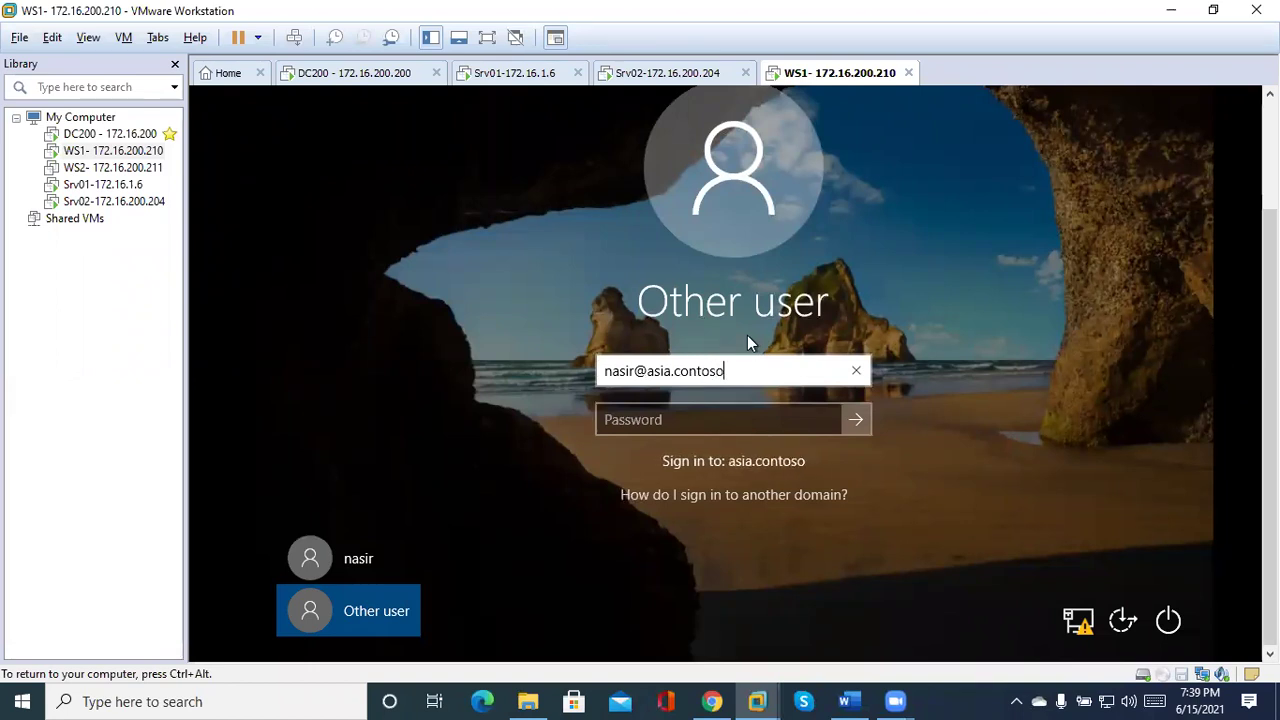
{"action": "key", "text": "BackSpace"}
{"action": "key", "text": "BackSpace"}
{"action": "key", "text": "BackSpace"}
{"action": "key", "text": "BackSpace"}
{"action": "key", "text": "BackSpace"}
{"action": "key", "text": "BackSpace"}
{"action": "key", "text": "BackSpace"}
{"action": "key", "text": "BackSpace"}
{"action": "key", "text": "BackSpace"}
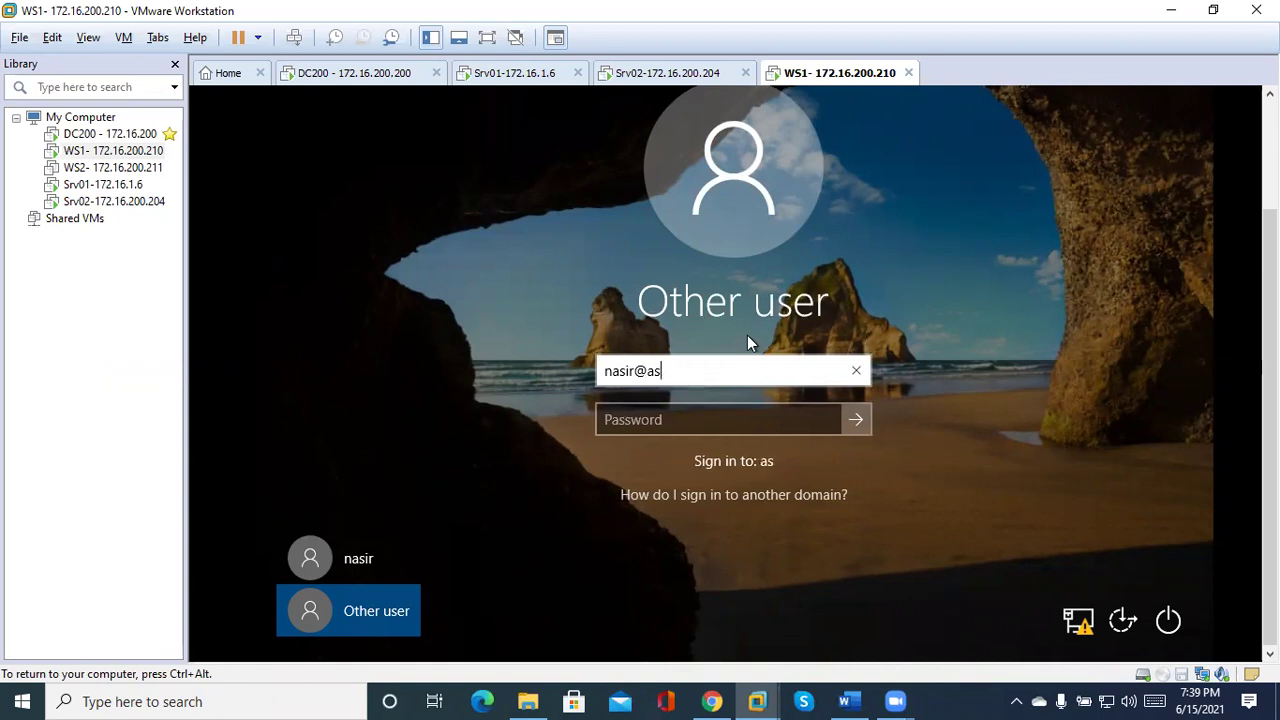
{"action": "key", "text": "BackSpace"}
{"action": "type", "text": "con"}
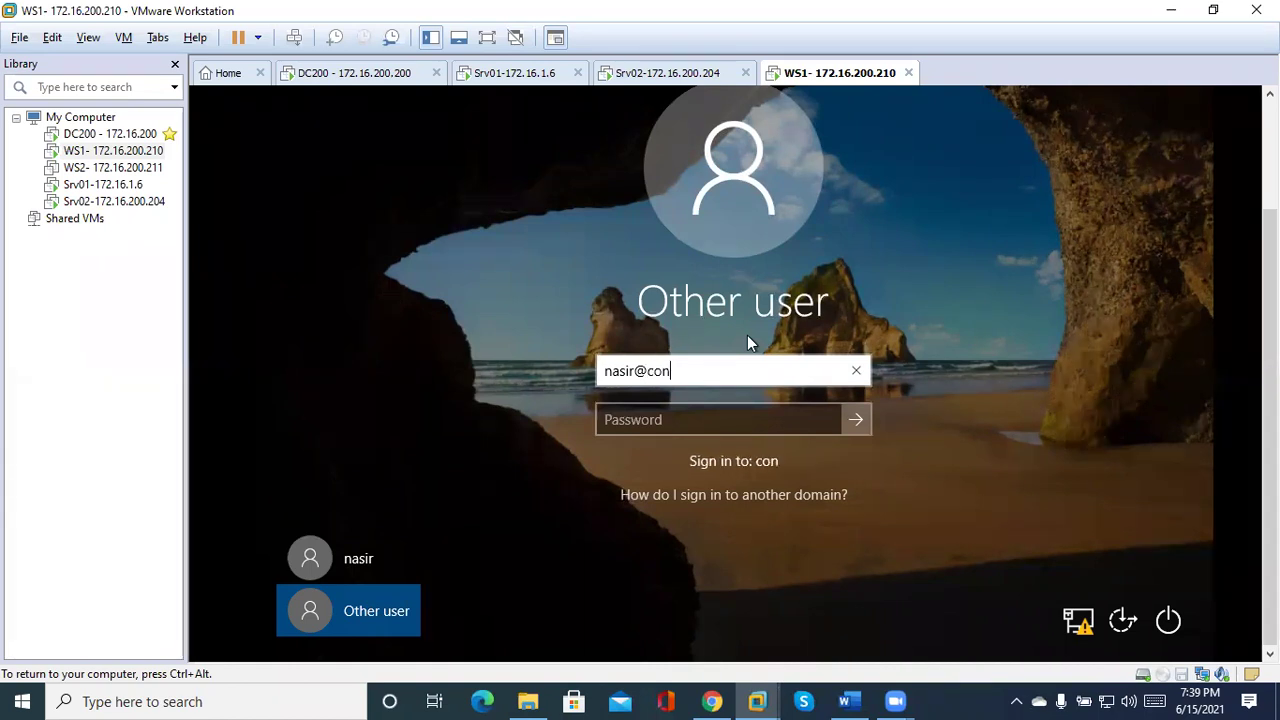
{"action": "type", "text": "toso.net"}
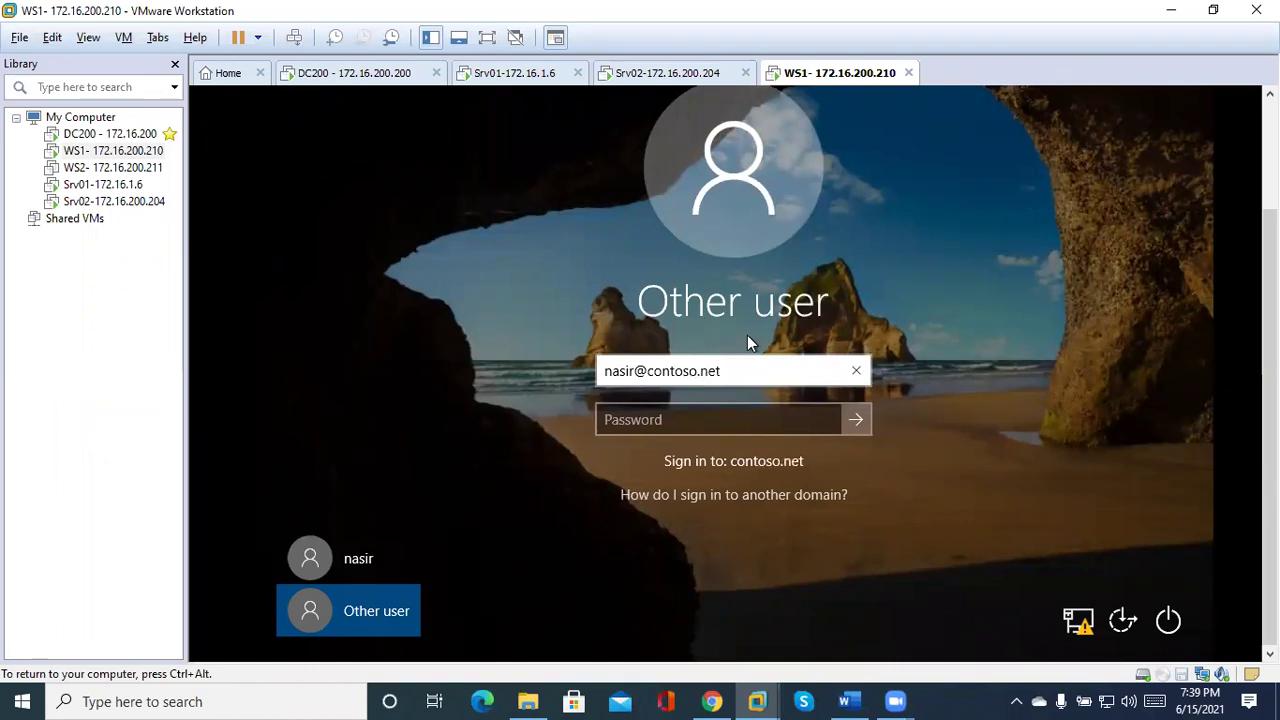
Enter the password to sign in, then switch VMware to the DC200 machine.
{"action": "left_click", "coordinate": [716, 418]}
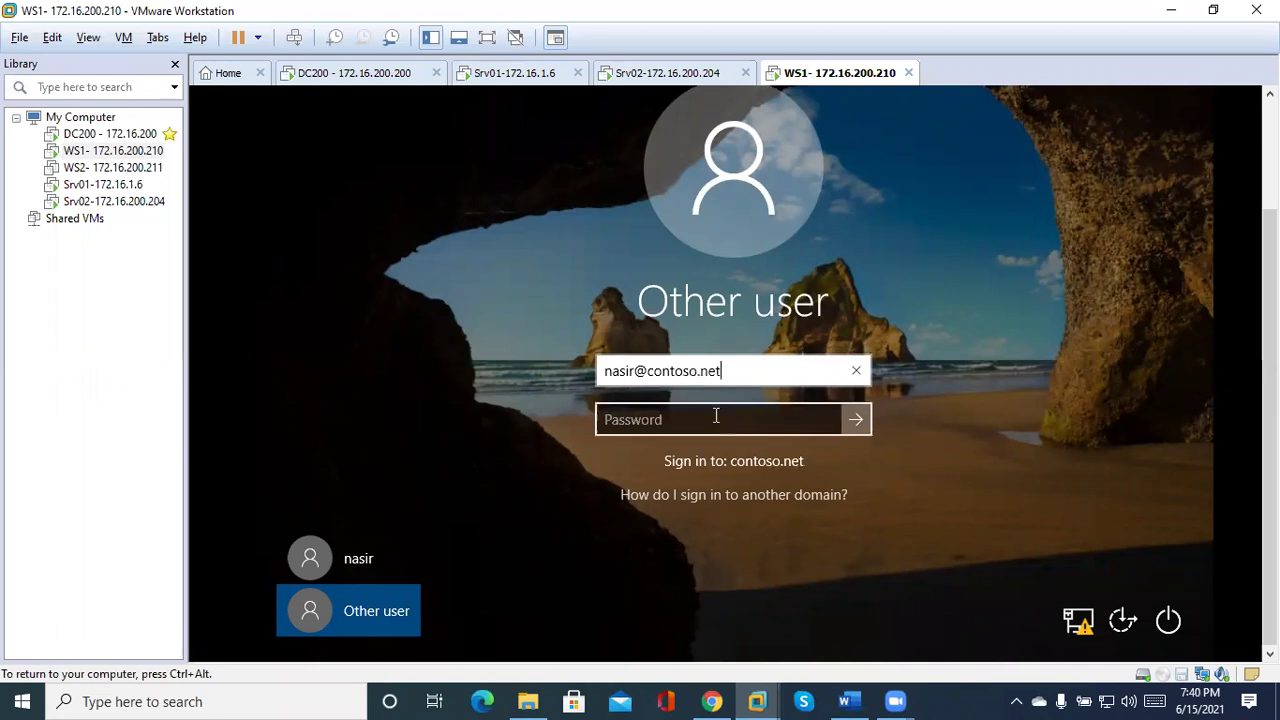
{"action": "left_click", "coordinate": [716, 416]}
{"action": "type", "text": "•••••••"}
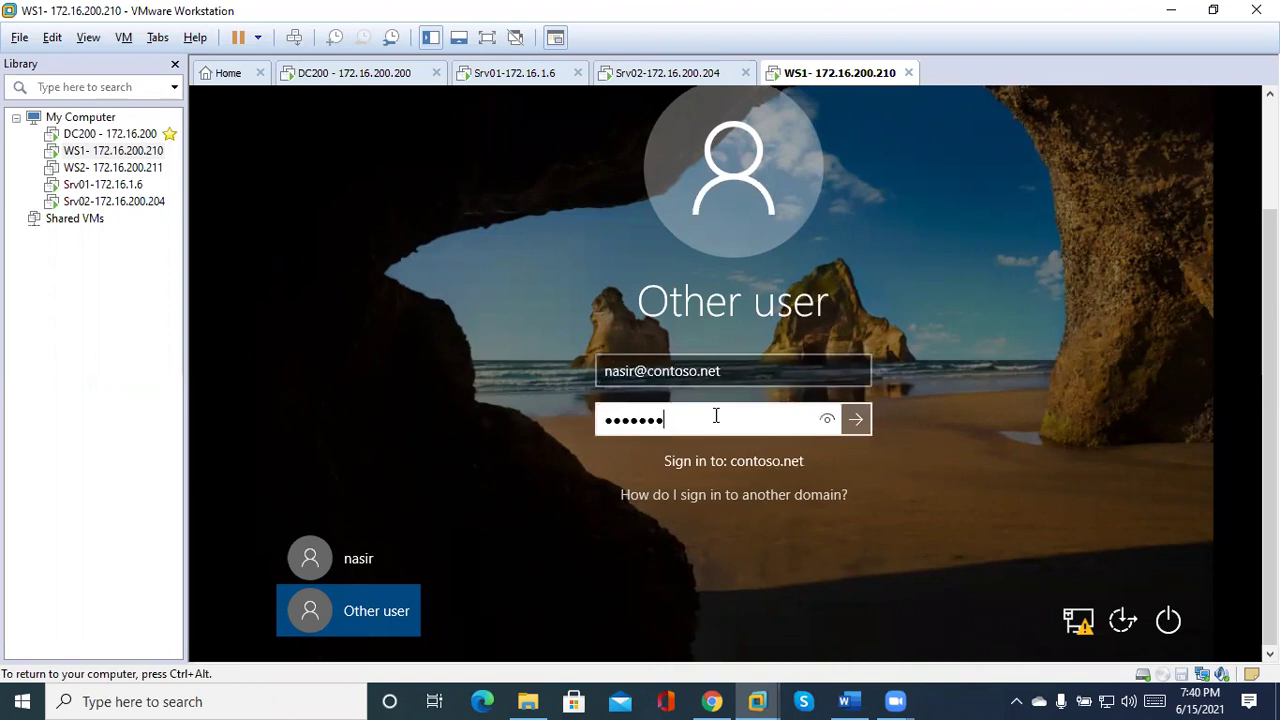
{"action": "key", "text": "Return"}
{"action": "key", "text": "ctrl+alt"}
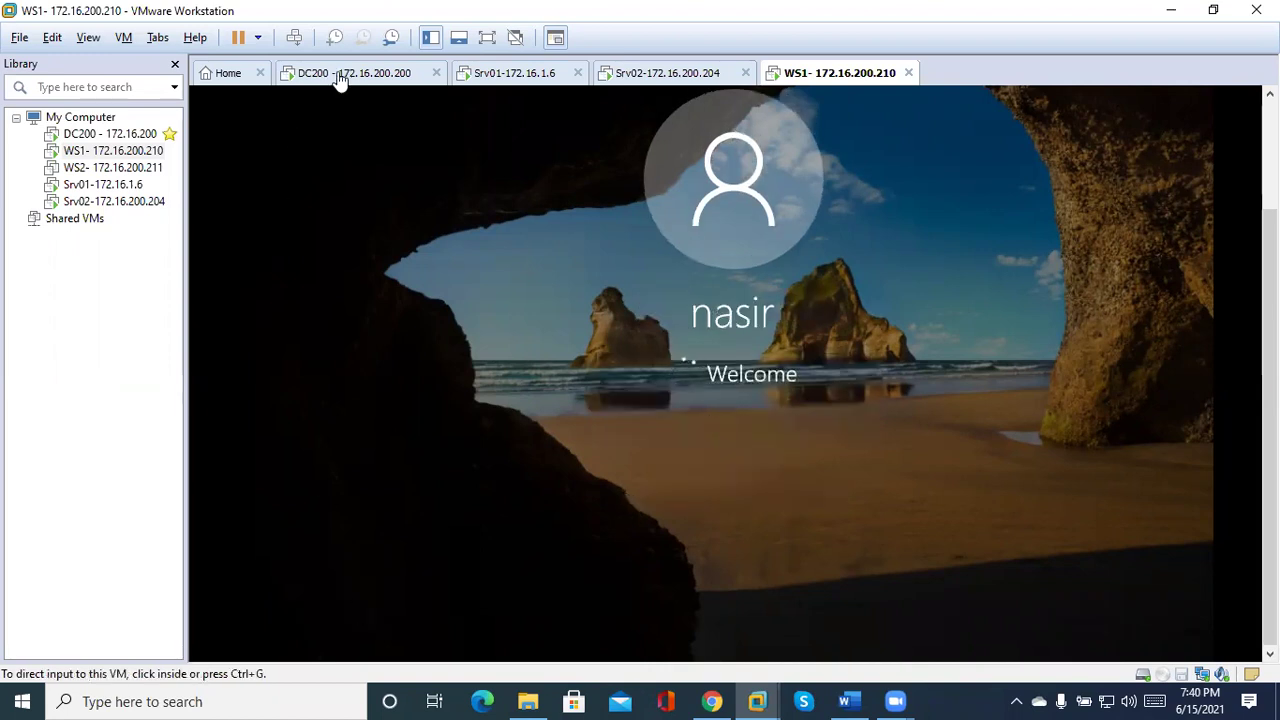
{"action": "left_click", "coordinate": [335, 77]}
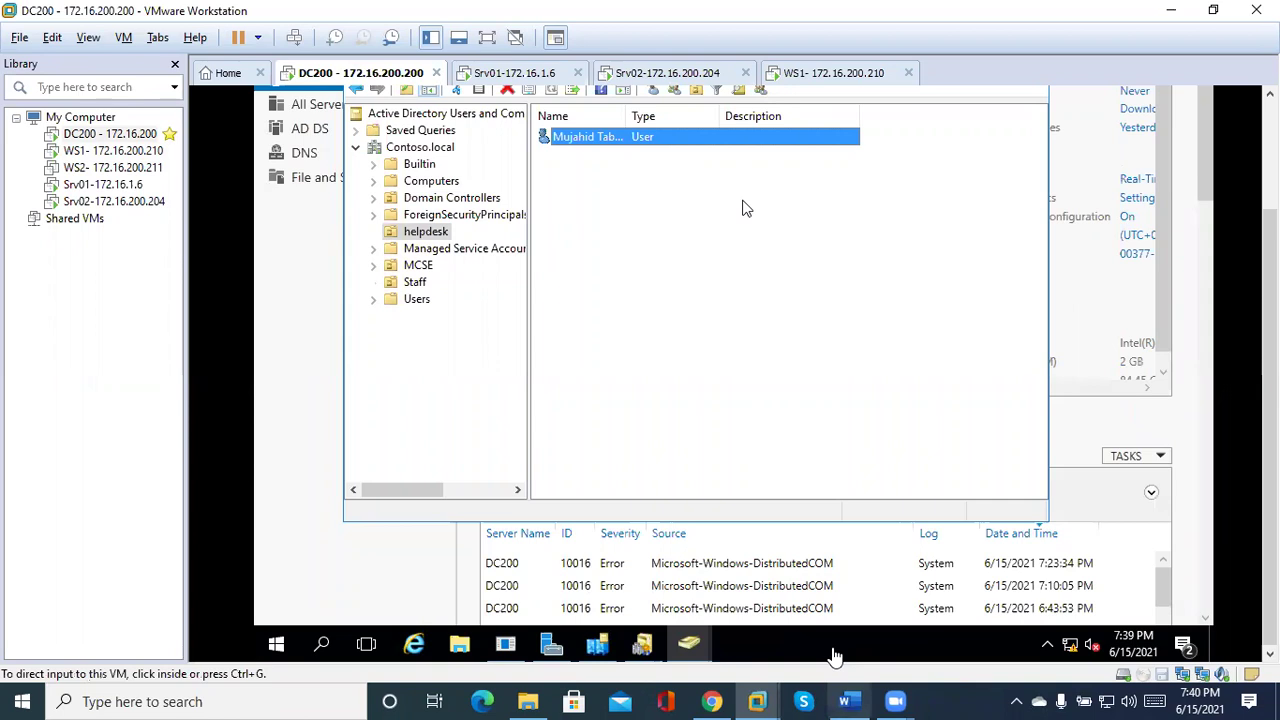
Bring the Word document 'M3 - Lesson 3 Configuring AD DS trusts' to the front.
{"action": "left_click", "coordinate": [845, 701]}
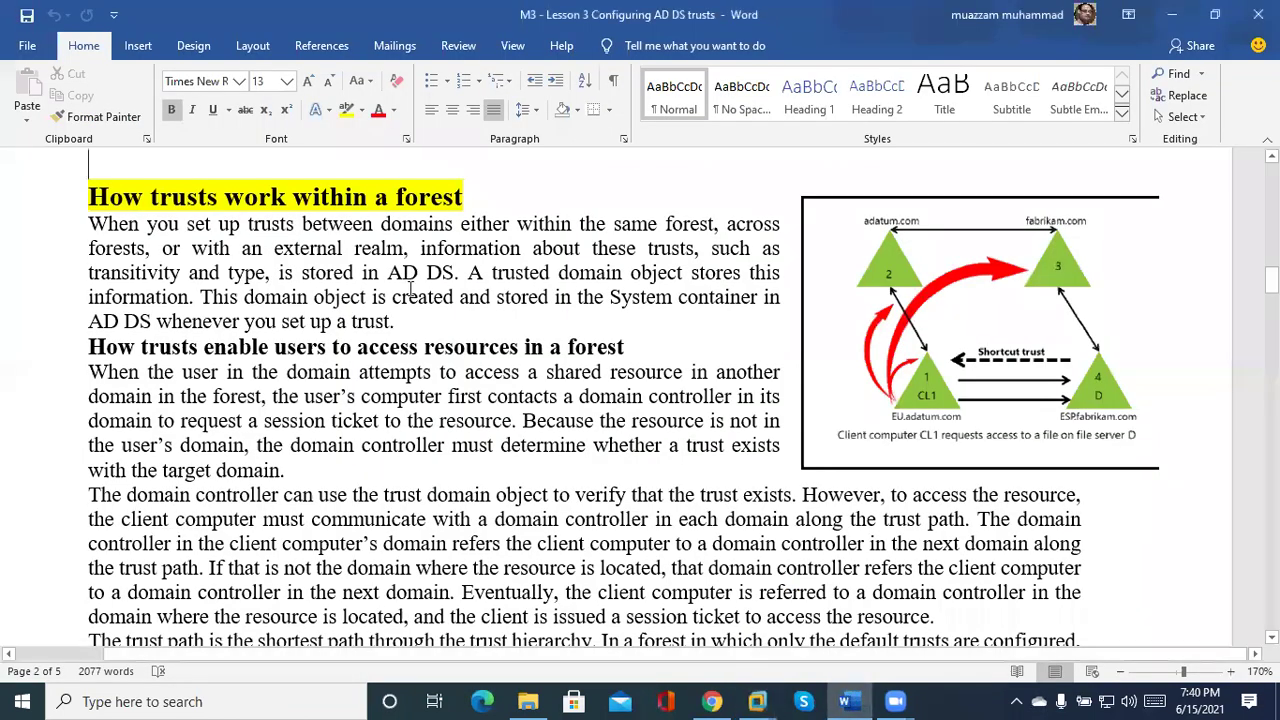